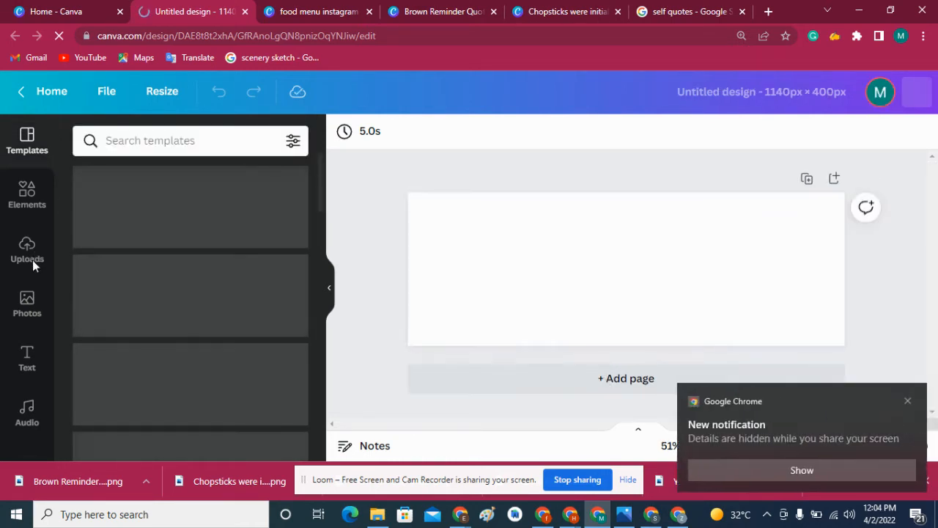
- Add a heading text reading "Sale Ends in" to the blank banner
{"action": "left_click", "coordinate": [906, 401]}
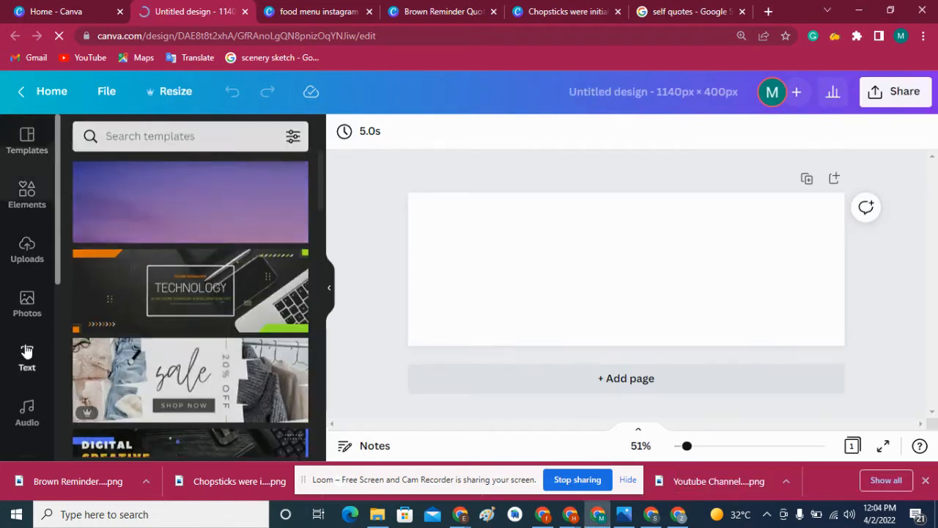
{"action": "left_click", "coordinate": [26, 357]}
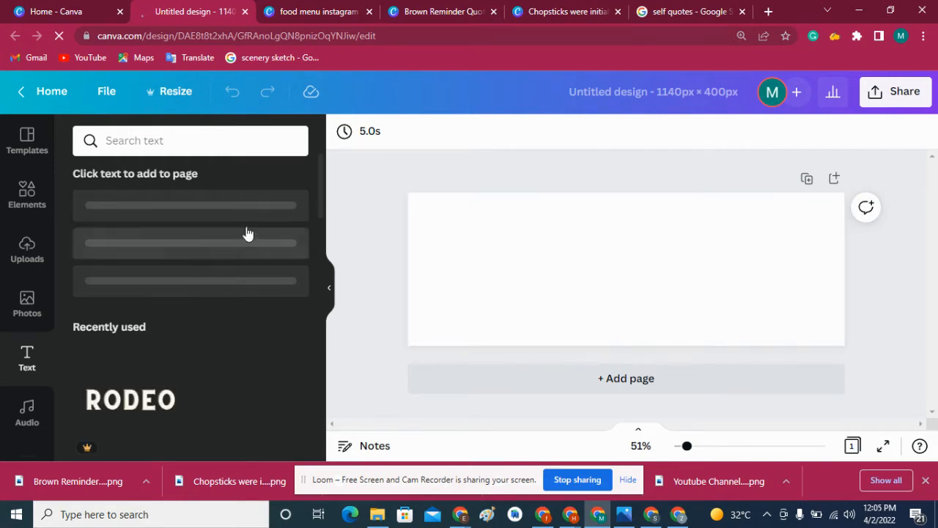
{"action": "left_click", "coordinate": [602, 256]}
{"action": "left_click", "coordinate": [383, 224]}
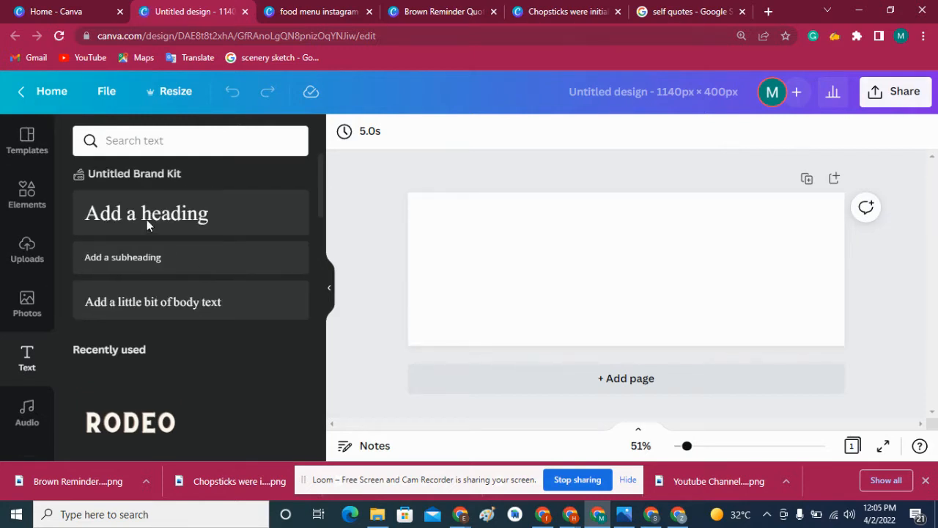
{"action": "left_click", "coordinate": [147, 219]}
{"action": "key", "text": "Delete"}
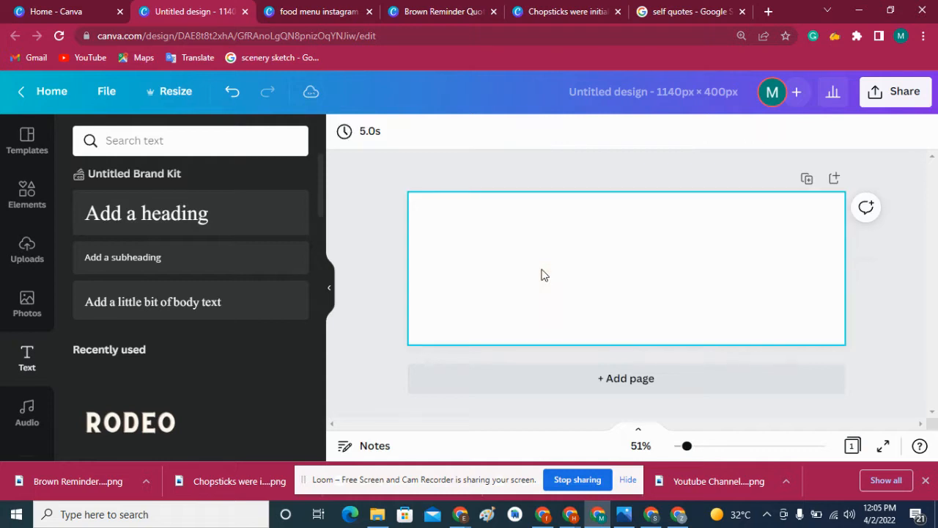
{"action": "left_click", "coordinate": [75, 224]}
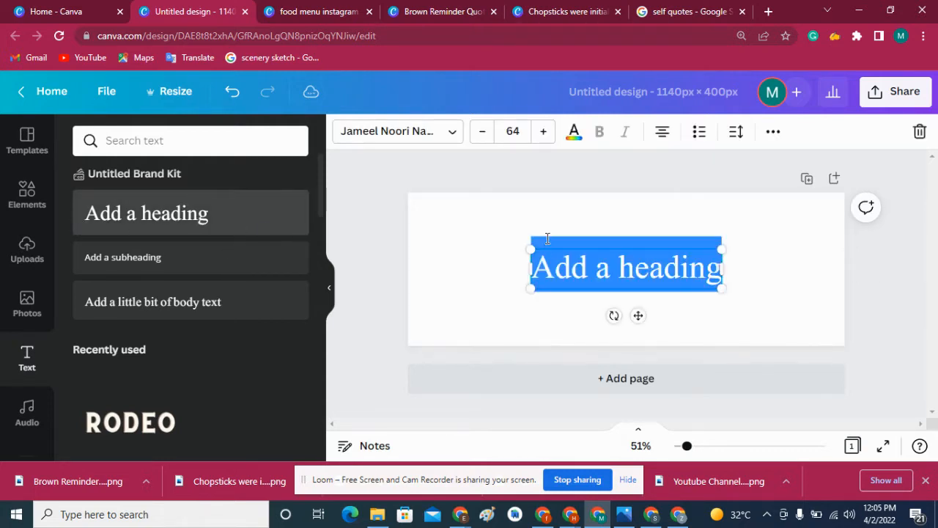
{"action": "type", "text": "Sake"}
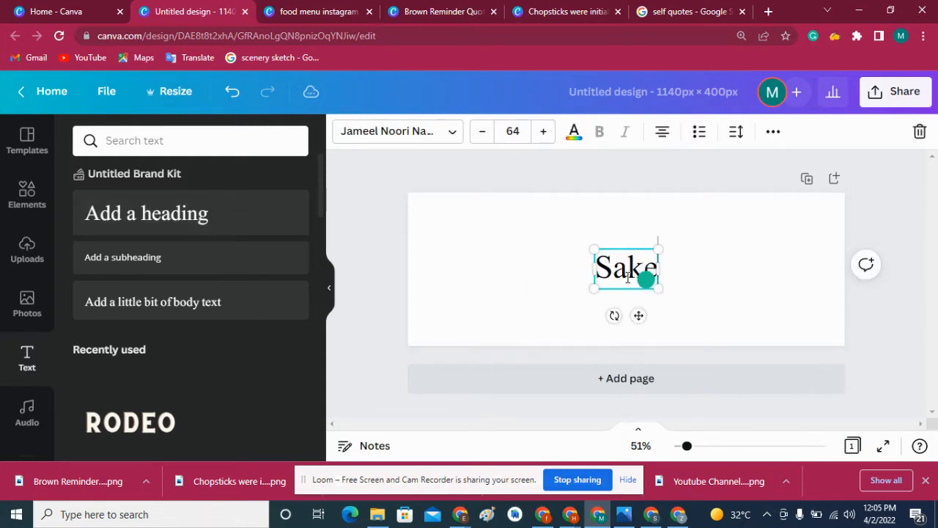
{"action": "key", "text": "BackSpace"}
{"action": "key", "text": "BackSpace"}
{"action": "type", "text": "le E"}
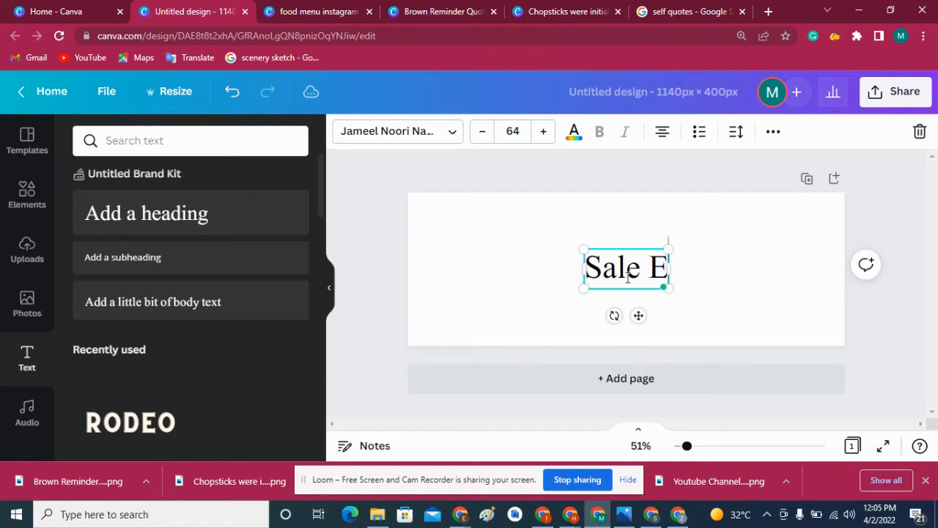
{"action": "type", "text": "nds in"}
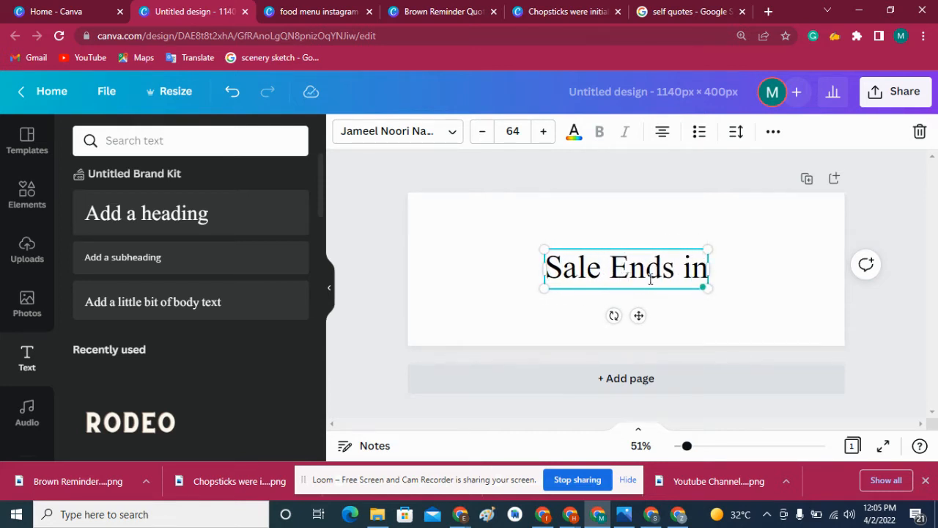
- Move the "Sale Ends in" heading up to the banner's upper edge, keeping it horizontally centered
{"action": "left_click", "coordinate": [451, 287]}
{"action": "left_click_drag", "start_coordinate": [603, 283], "coordinate": [604, 243]}
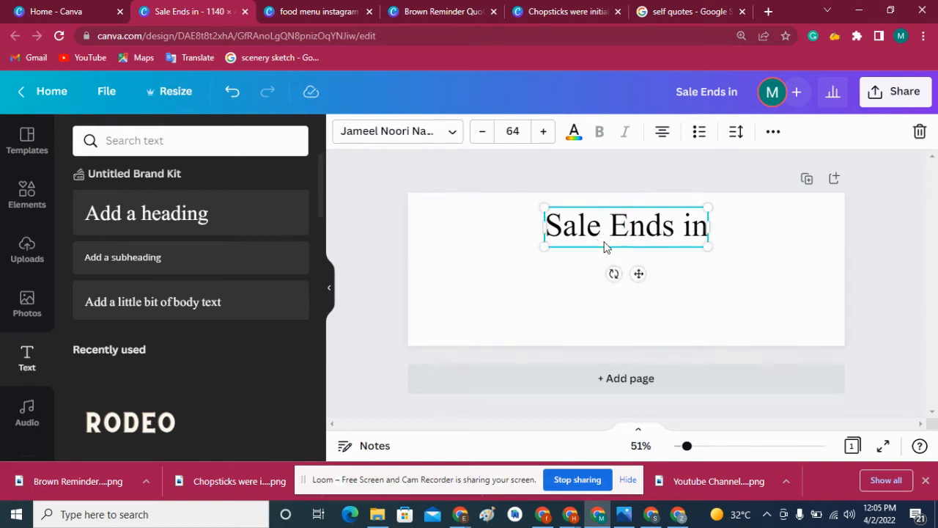
{"action": "left_click", "coordinate": [389, 295]}
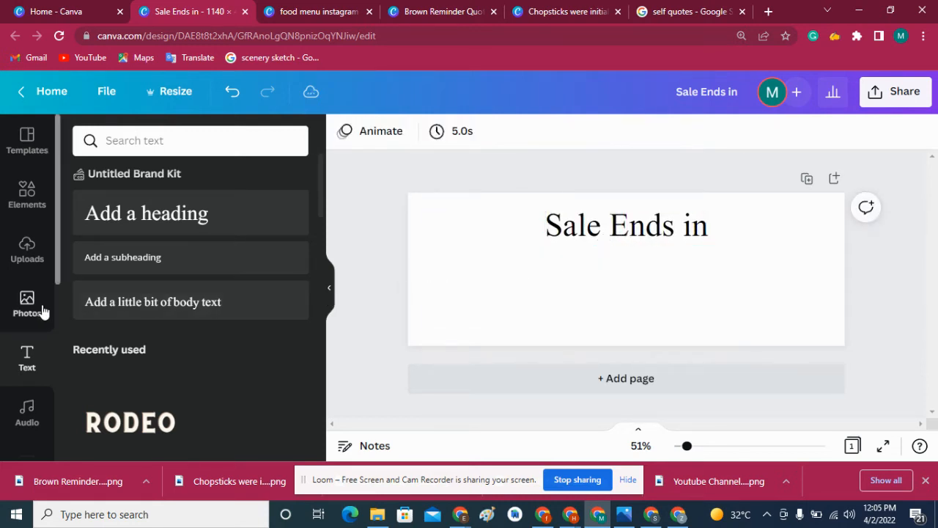
- Add a rounded square shape with a shaded edge below the heading and delete the plain square
{"action": "left_click", "coordinate": [14, 202]}
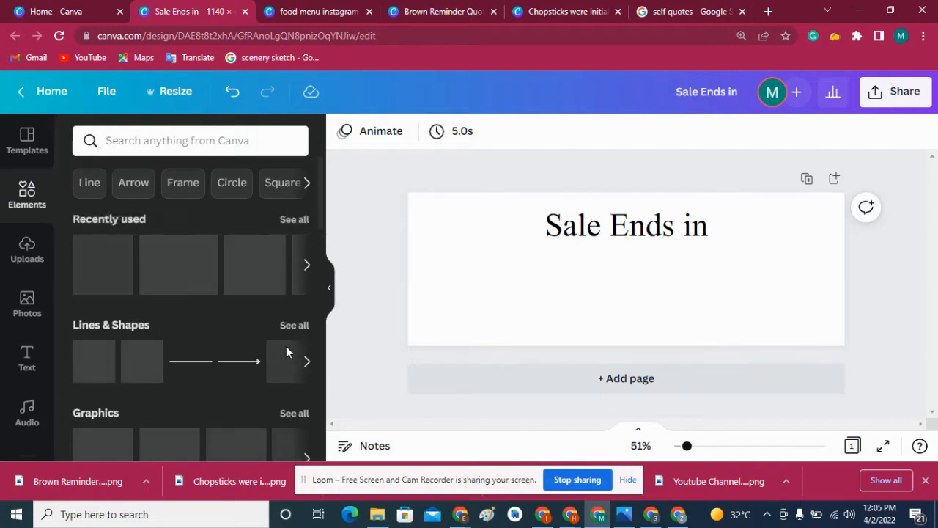
{"action": "left_click", "coordinate": [296, 324]}
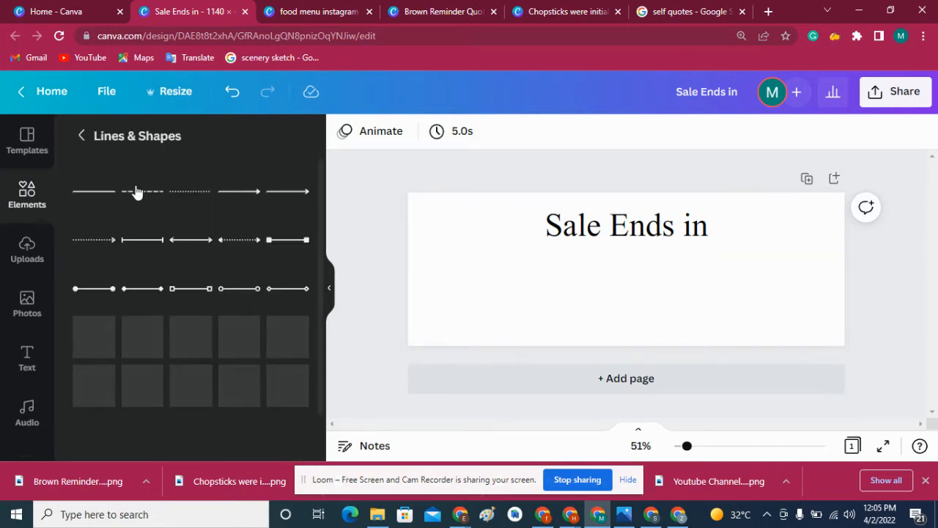
{"action": "left_click", "coordinate": [125, 348]}
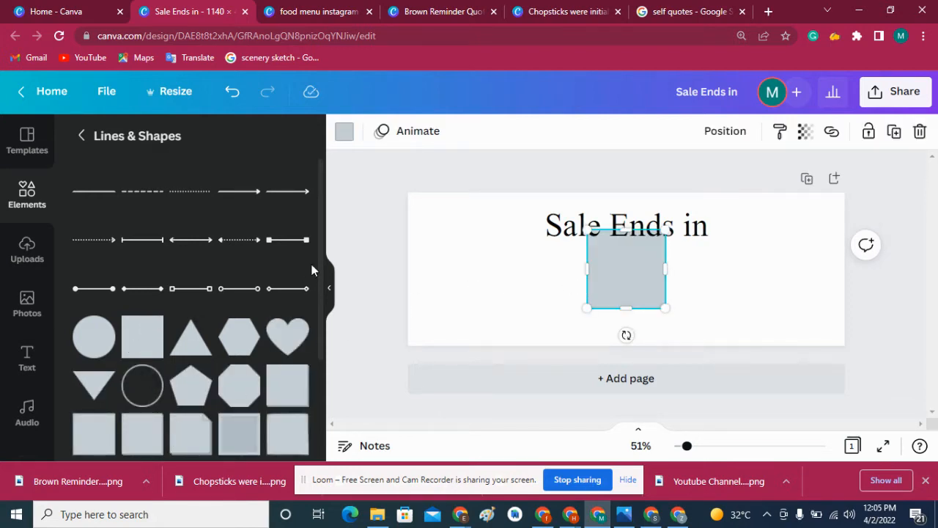
{"action": "scroll", "coordinate": [321, 266], "scroll_direction": "down", "scroll_amount": 5}
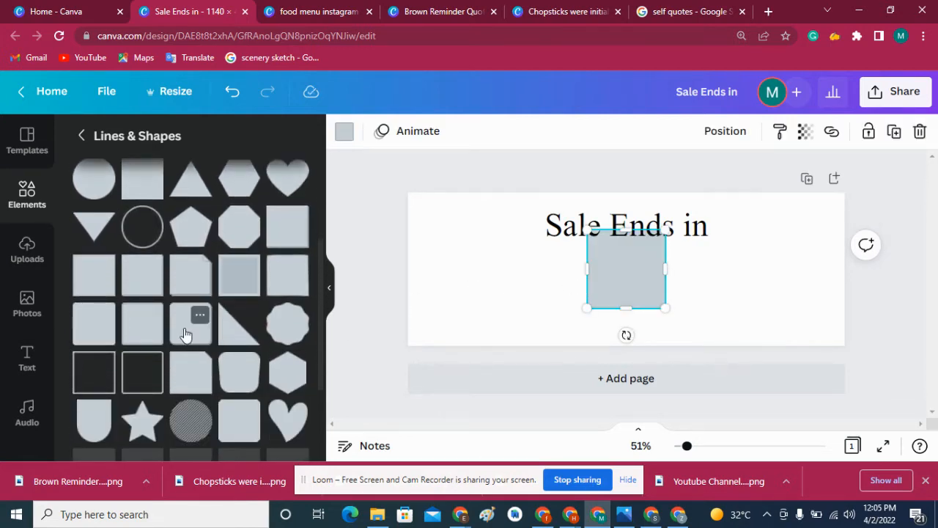
{"action": "left_click", "coordinate": [187, 326]}
{"action": "left_click_drag", "start_coordinate": [614, 246], "coordinate": [513, 272]}
{"action": "left_click", "coordinate": [613, 270]}
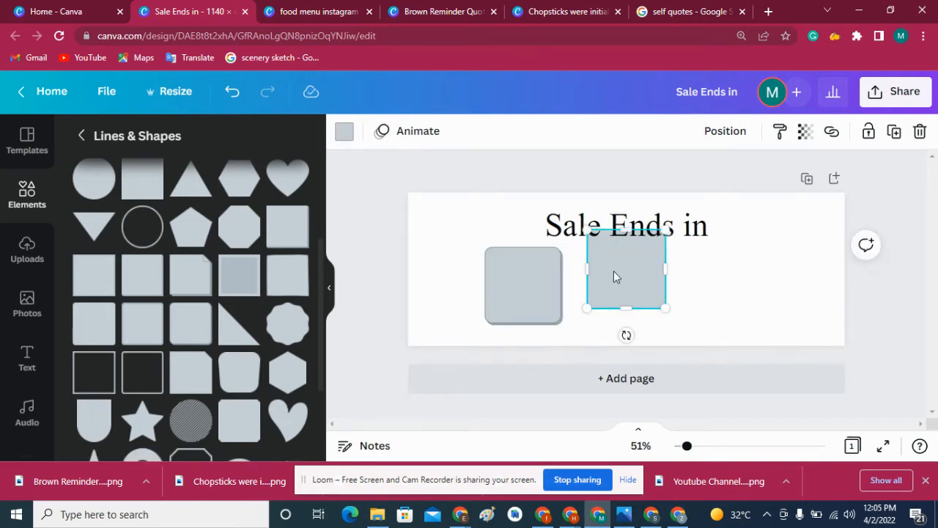
{"action": "key", "text": "Delete"}
- Shrink the rounded square to about 84 × 85 and duplicate it into a row of four below the heading
{"action": "left_click", "coordinate": [542, 275]}
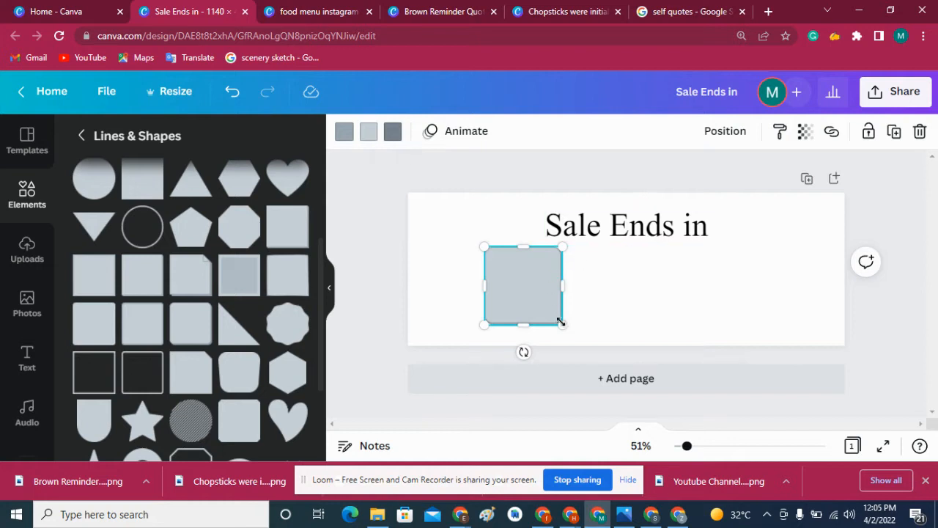
{"action": "left_click_drag", "start_coordinate": [542, 315], "coordinate": [519, 276]}
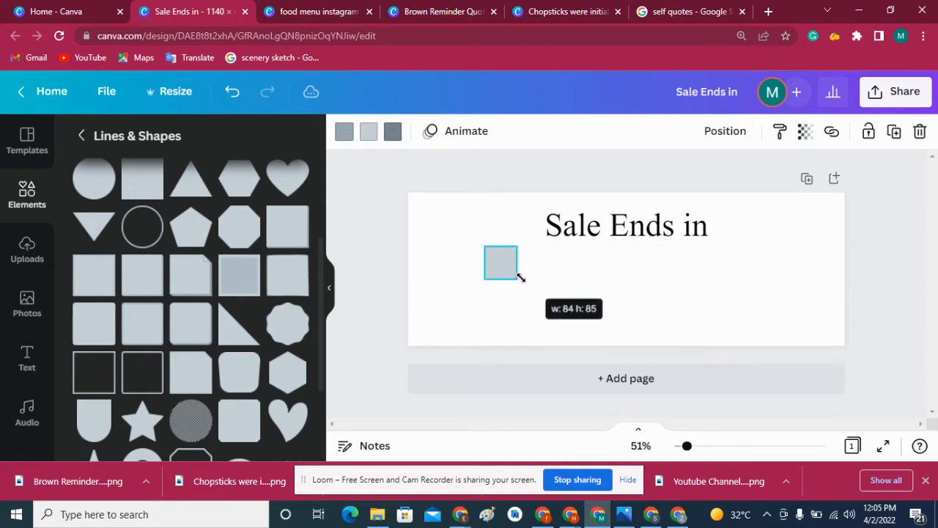
{"action": "left_click_drag", "start_coordinate": [509, 307], "coordinate": [541, 316]}
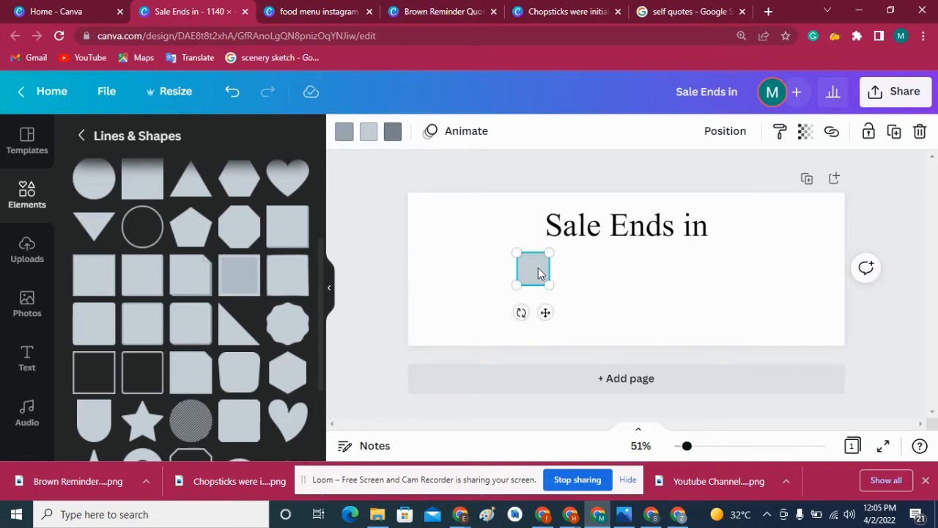
{"action": "left_click_drag", "start_coordinate": [538, 267], "coordinate": [680, 266]}
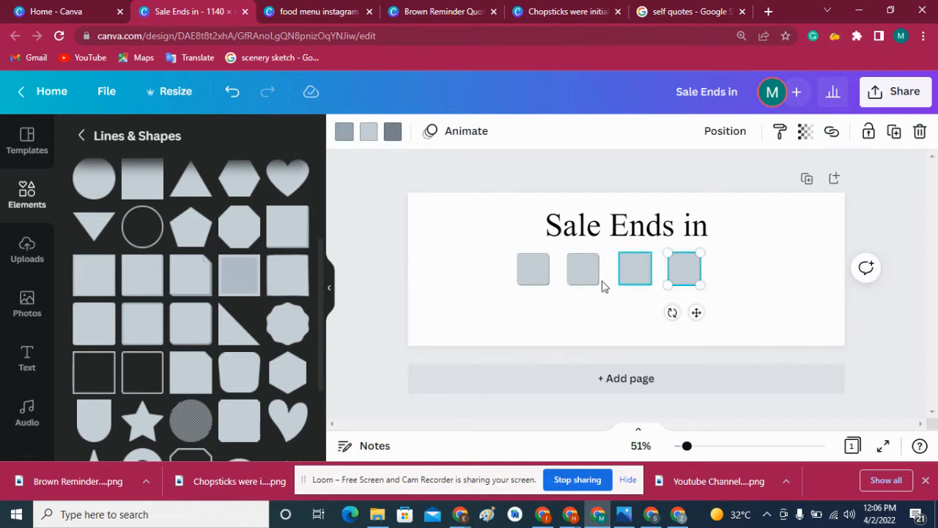
{"action": "left_click", "coordinate": [600, 312]}
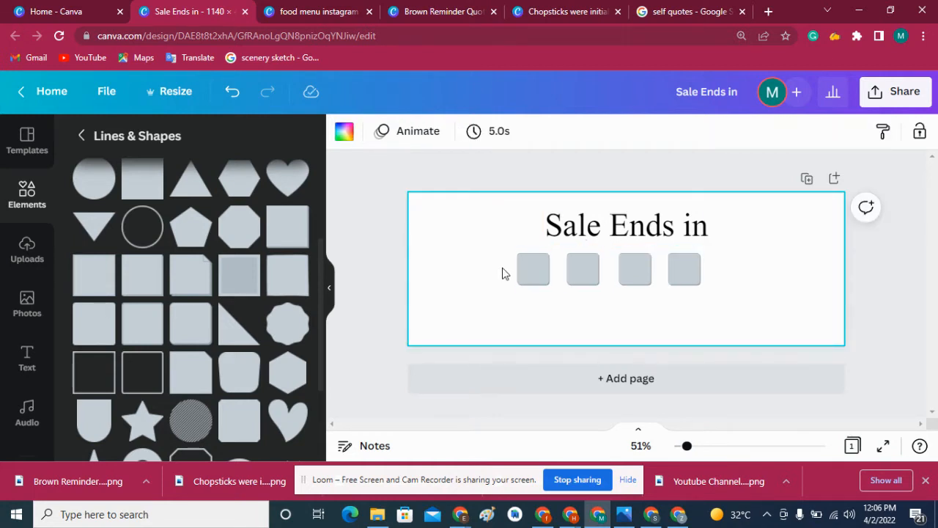
{"action": "left_click_drag", "start_coordinate": [503, 268], "coordinate": [702, 270]}
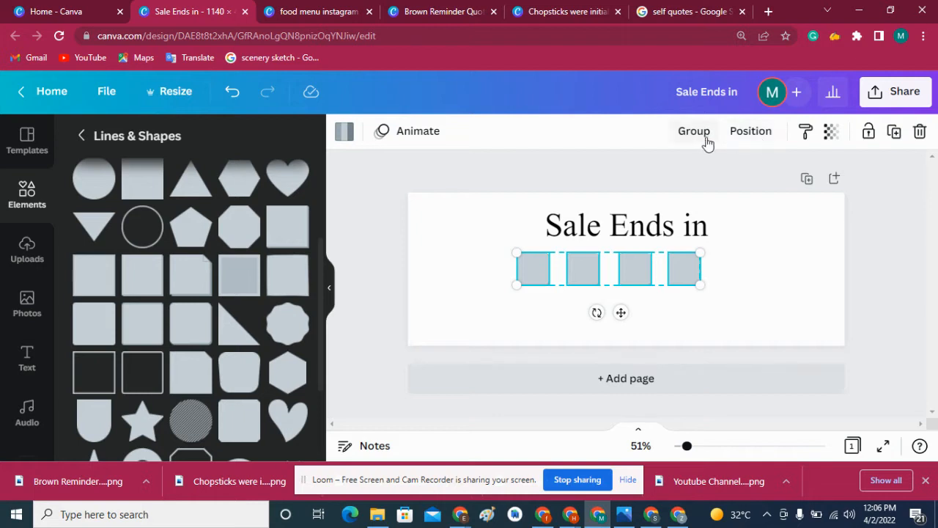
{"action": "left_click", "coordinate": [749, 132]}
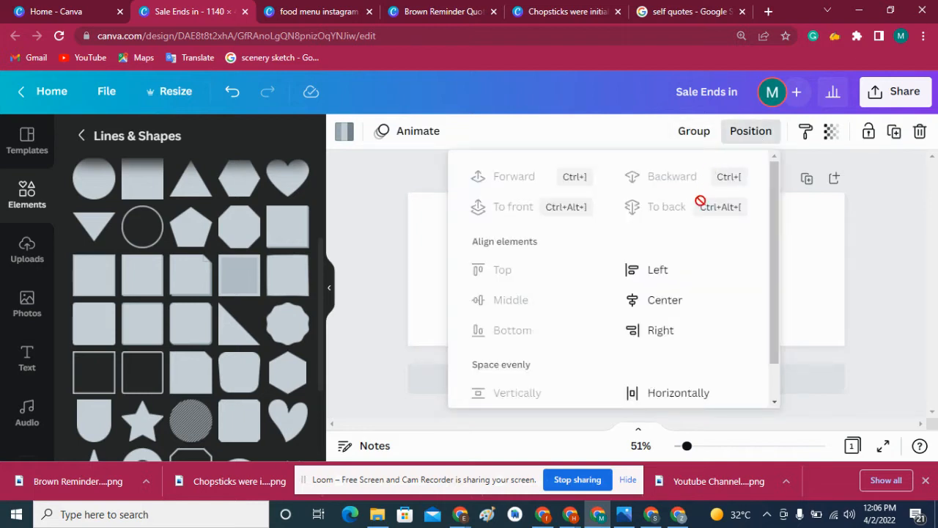
{"action": "left_click", "coordinate": [833, 244]}
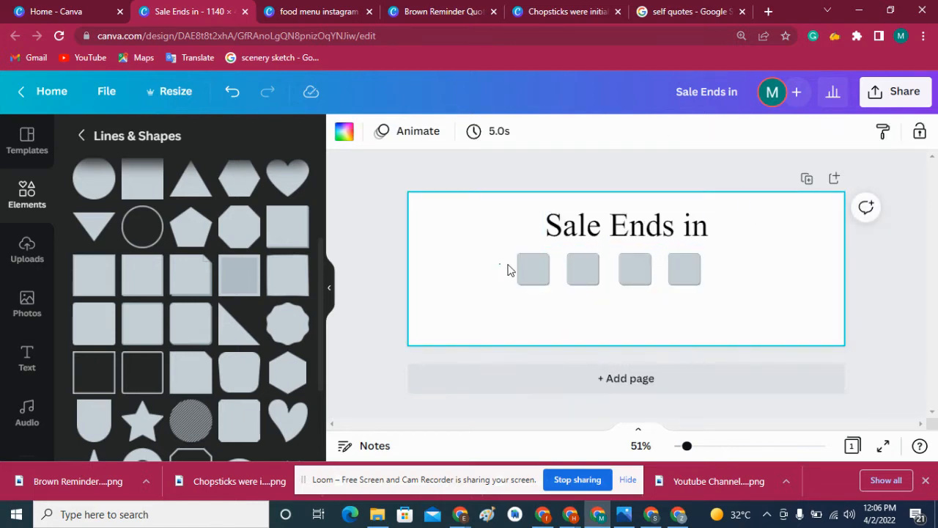
- Group the four squares and center the group horizontally beneath the heading
{"action": "left_click_drag", "start_coordinate": [510, 269], "coordinate": [756, 268]}
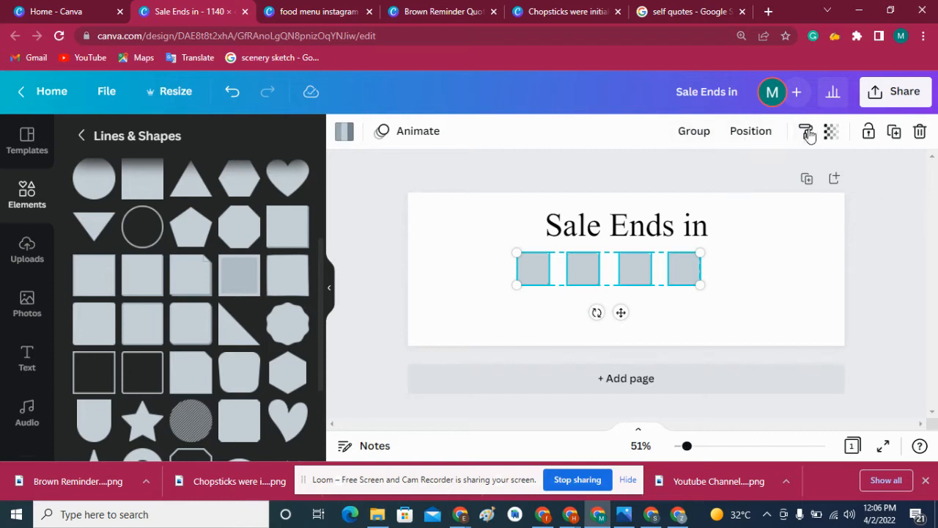
{"action": "left_click", "coordinate": [696, 131]}
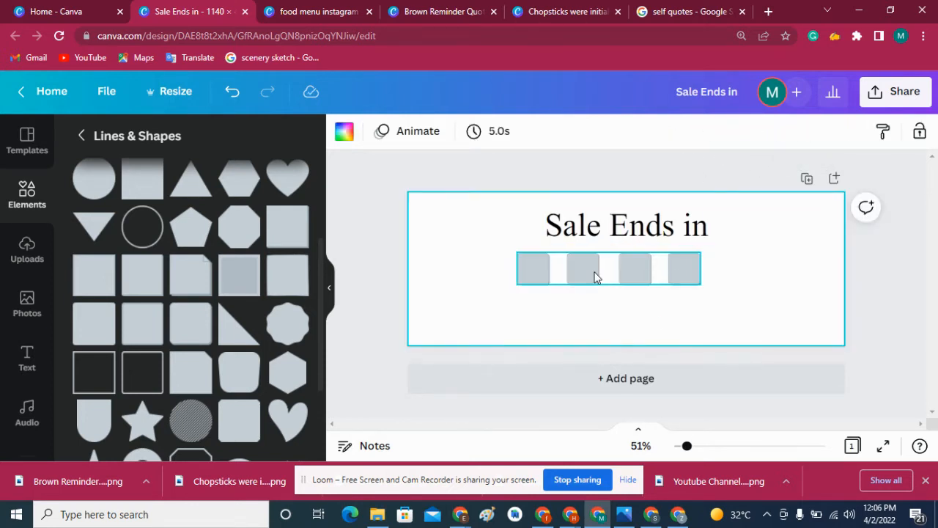
{"action": "left_click_drag", "start_coordinate": [593, 274], "coordinate": [611, 272]}
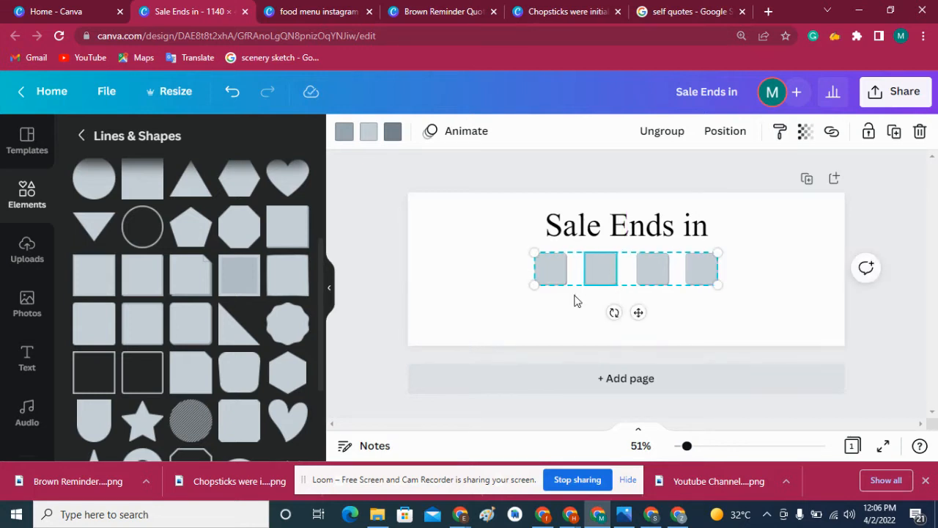
{"action": "left_click", "coordinate": [576, 300]}
- Recolor all three shades of the first square in the row to yellow #FFCF00
{"action": "left_click", "coordinate": [557, 271]}
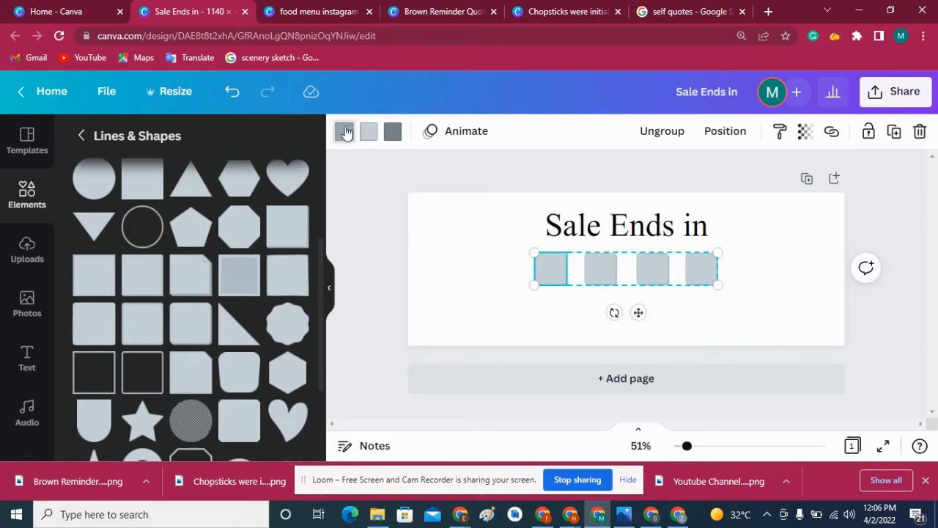
{"action": "left_click", "coordinate": [347, 131]}
{"action": "left_click", "coordinate": [87, 214]}
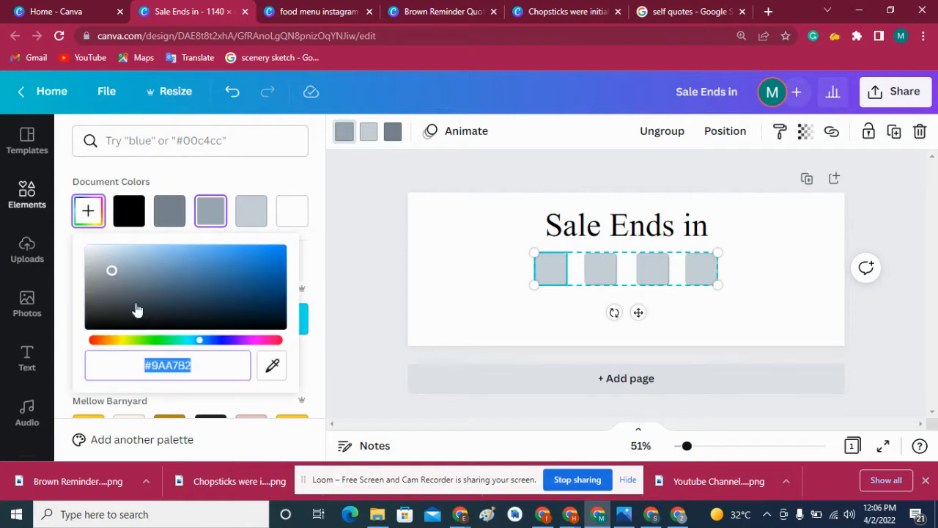
{"action": "left_click", "coordinate": [122, 345]}
{"action": "left_click", "coordinate": [282, 284]}
{"action": "left_click_drag", "start_coordinate": [334, 262], "coordinate": [340, 228]}
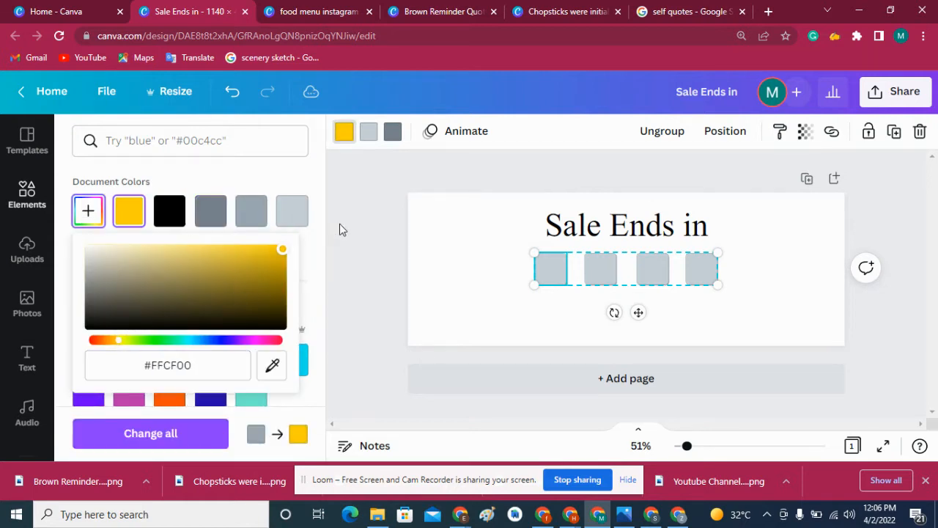
{"action": "left_click", "coordinate": [369, 133]}
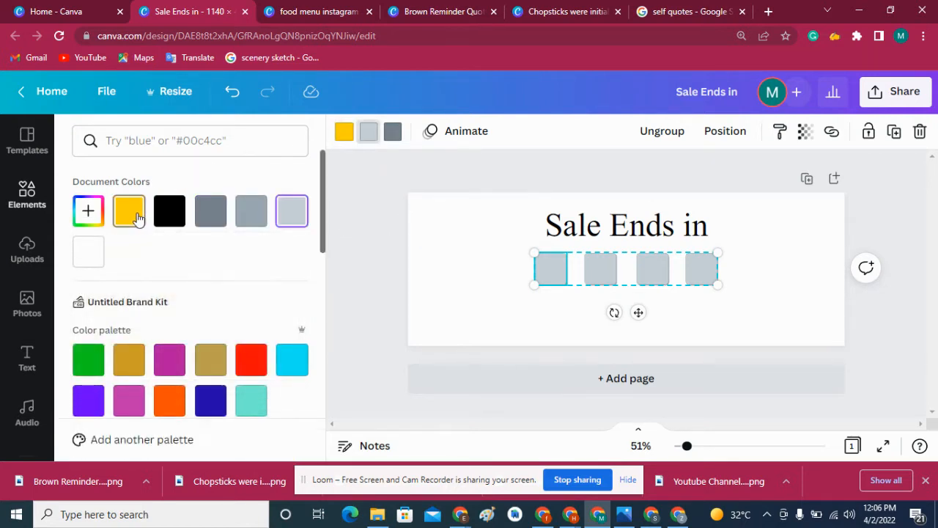
{"action": "left_click", "coordinate": [130, 214]}
{"action": "left_click", "coordinate": [393, 131]}
{"action": "left_click", "coordinate": [130, 214]}
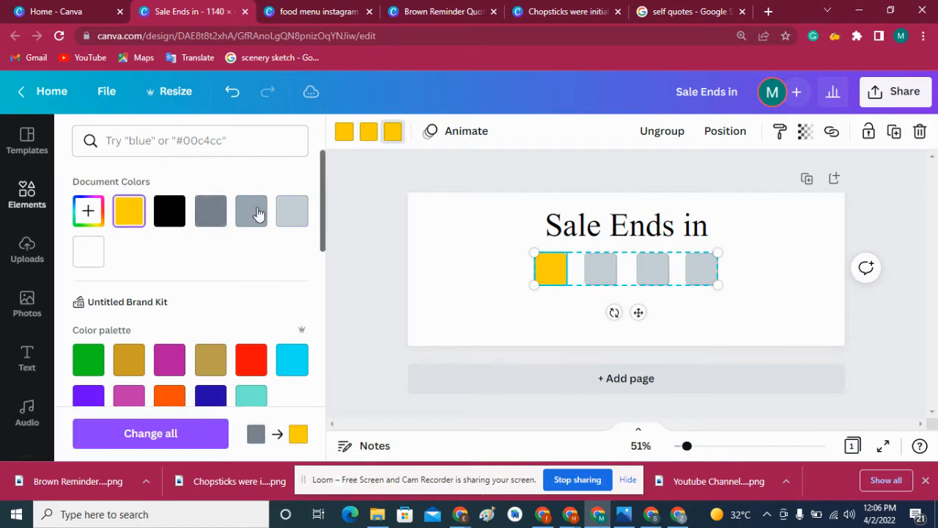
{"action": "left_click", "coordinate": [380, 200]}
- Recolor all three shades of the second square in the row to the same yellow as the first square
{"action": "left_click", "coordinate": [592, 274]}
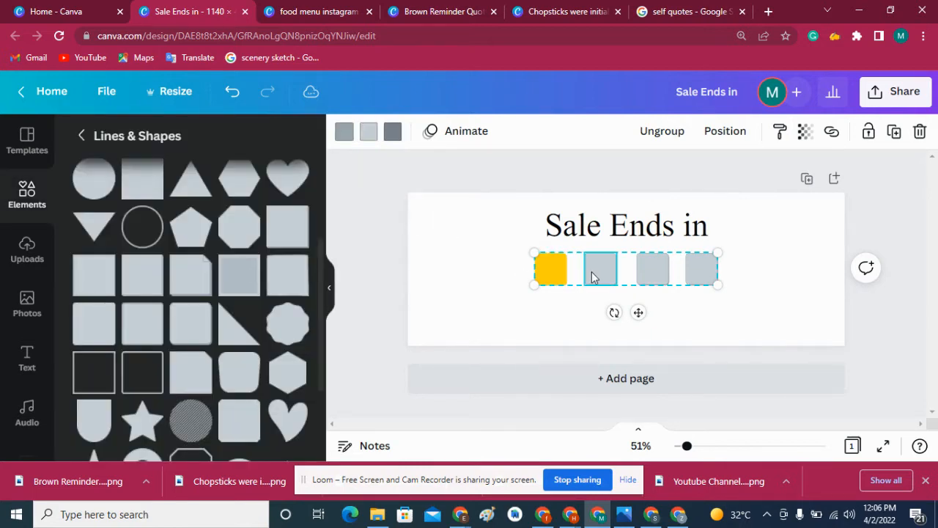
{"action": "left_click", "coordinate": [563, 276]}
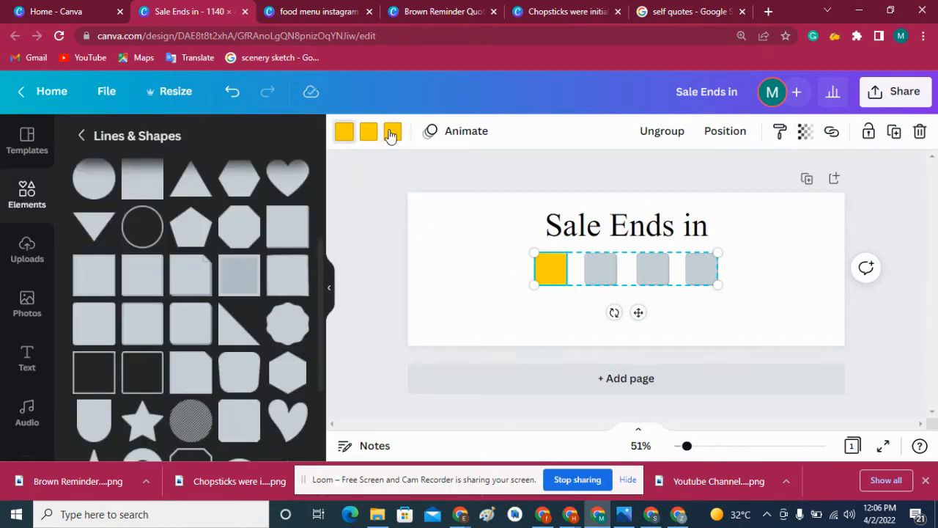
{"action": "left_click", "coordinate": [609, 270]}
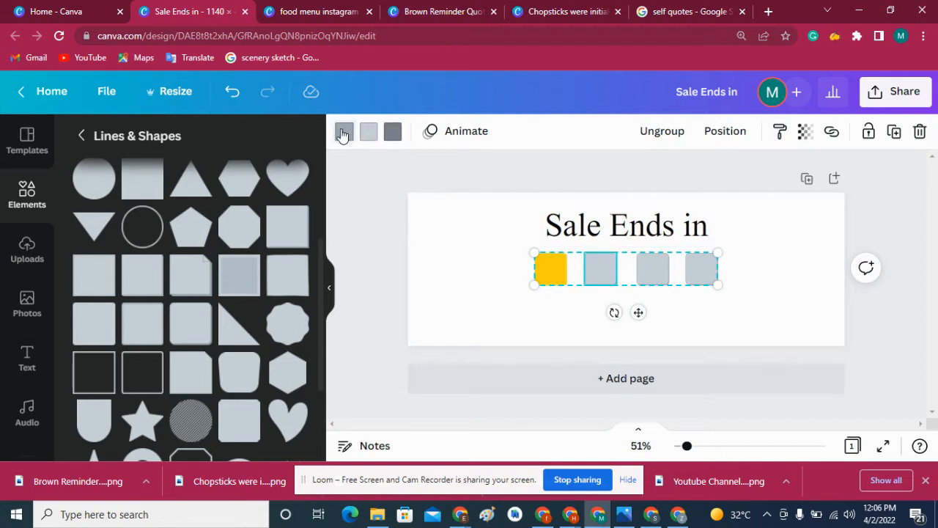
{"action": "left_click", "coordinate": [344, 131]}
{"action": "left_click", "coordinate": [291, 211]}
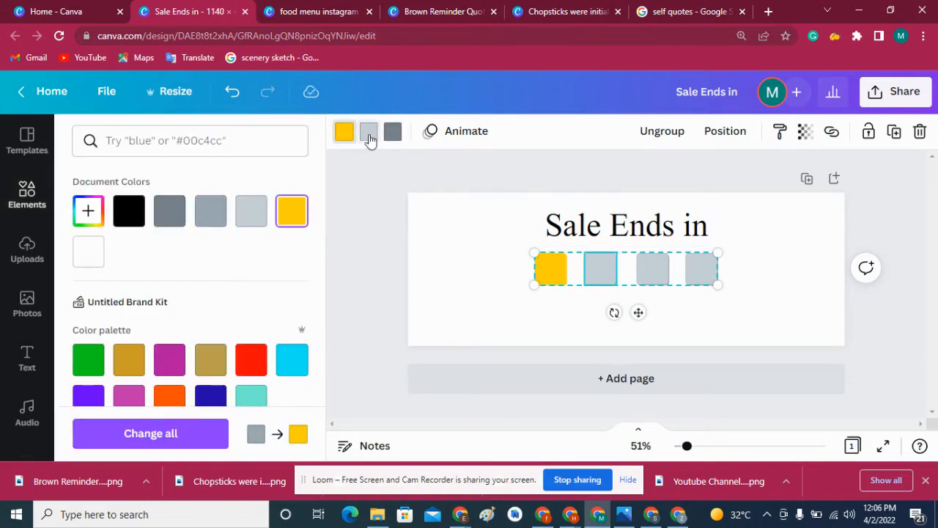
{"action": "left_click", "coordinate": [369, 132]}
{"action": "left_click", "coordinate": [292, 211]}
{"action": "left_click", "coordinate": [393, 132]}
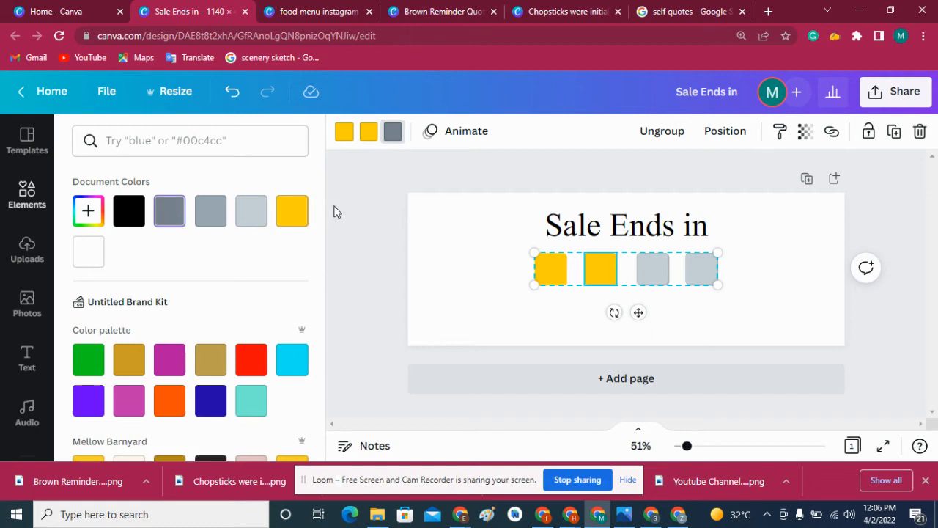
{"action": "left_click", "coordinate": [292, 214]}
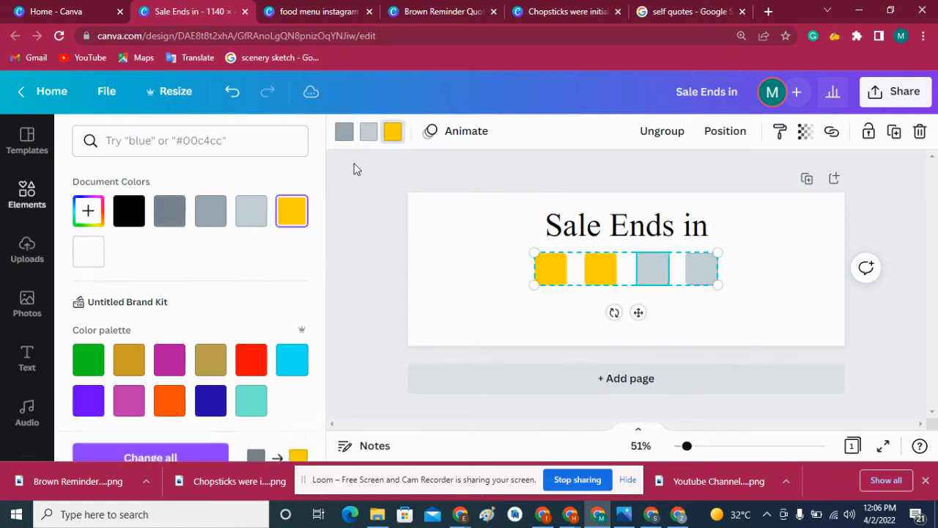
- Recolor the shades of the third square in the row to the same yellow
{"action": "left_click", "coordinate": [292, 211]}
{"action": "left_click", "coordinate": [344, 132]}
{"action": "left_click", "coordinate": [292, 211]}
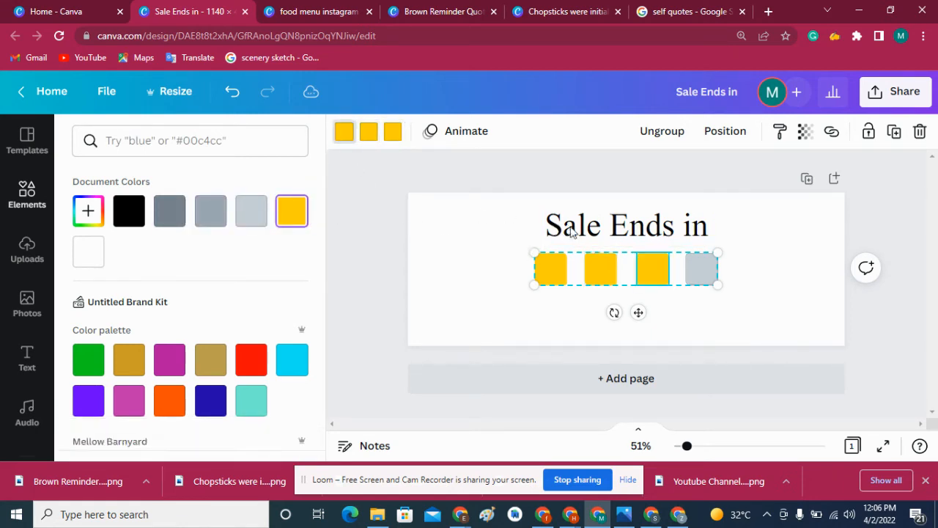
- Recolor all three shades of the fourth square in the row to the same yellow
{"action": "left_click", "coordinate": [685, 270]}
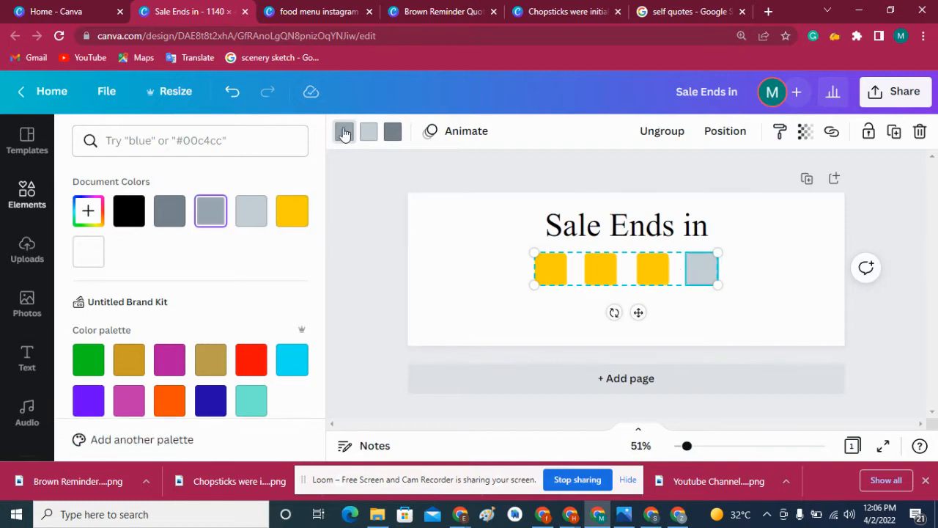
{"action": "left_click", "coordinate": [368, 132]}
{"action": "left_click", "coordinate": [292, 212]}
{"action": "left_click", "coordinate": [344, 132]}
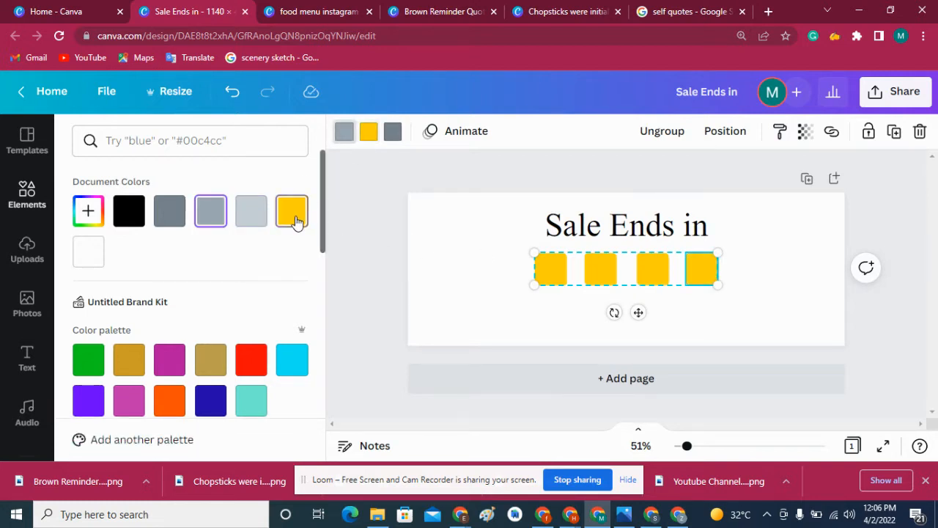
{"action": "left_click", "coordinate": [291, 211]}
{"action": "left_click", "coordinate": [392, 132]}
{"action": "left_click", "coordinate": [291, 211]}
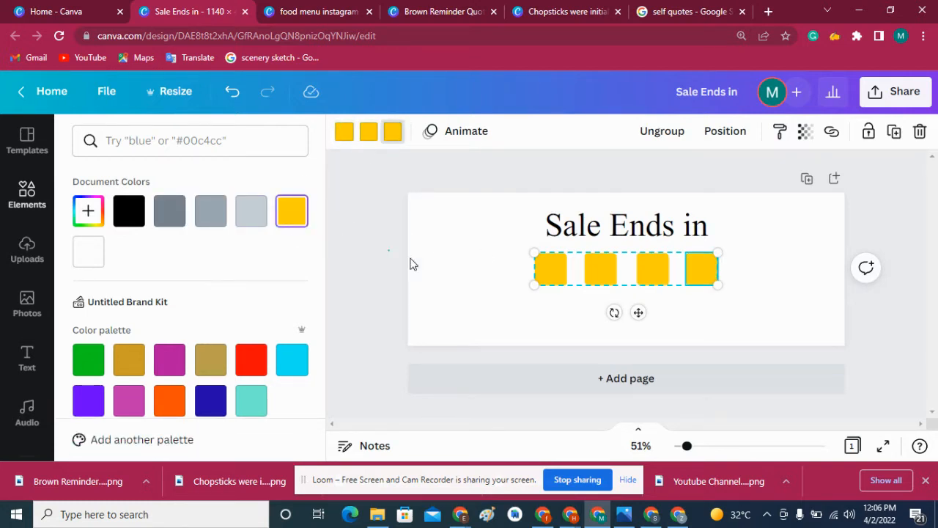
{"action": "left_click", "coordinate": [528, 315]}
{"action": "left_click", "coordinate": [569, 277]}
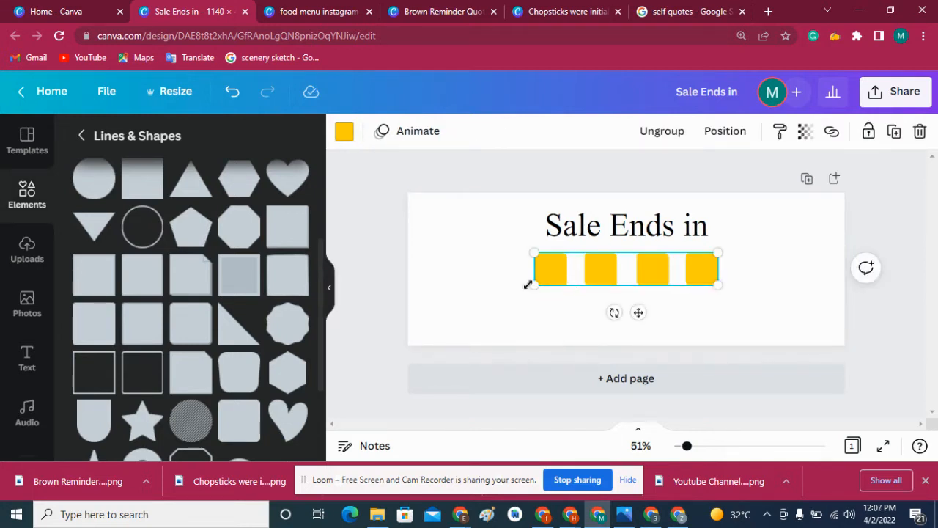
- Add a subheading text reading "Days" and place it near the first yellow box
{"action": "left_click", "coordinate": [29, 357]}
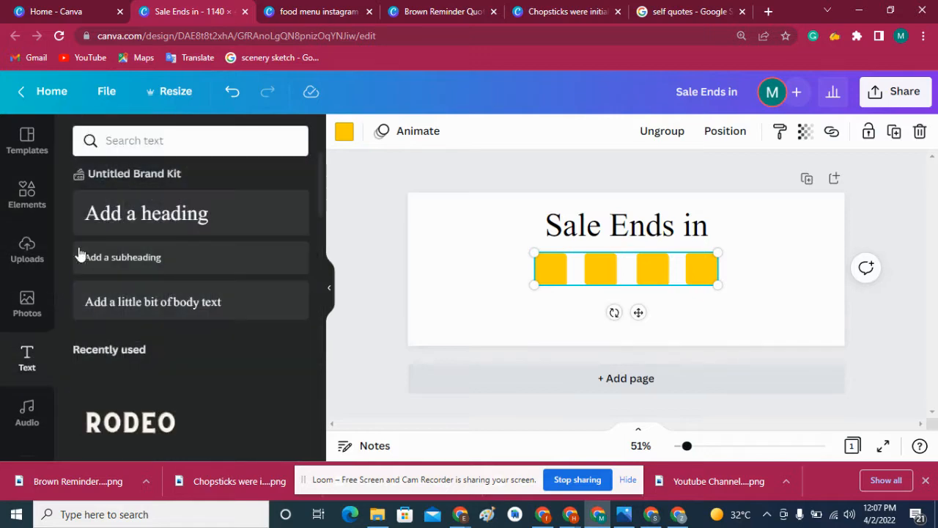
{"action": "left_click", "coordinate": [110, 232]}
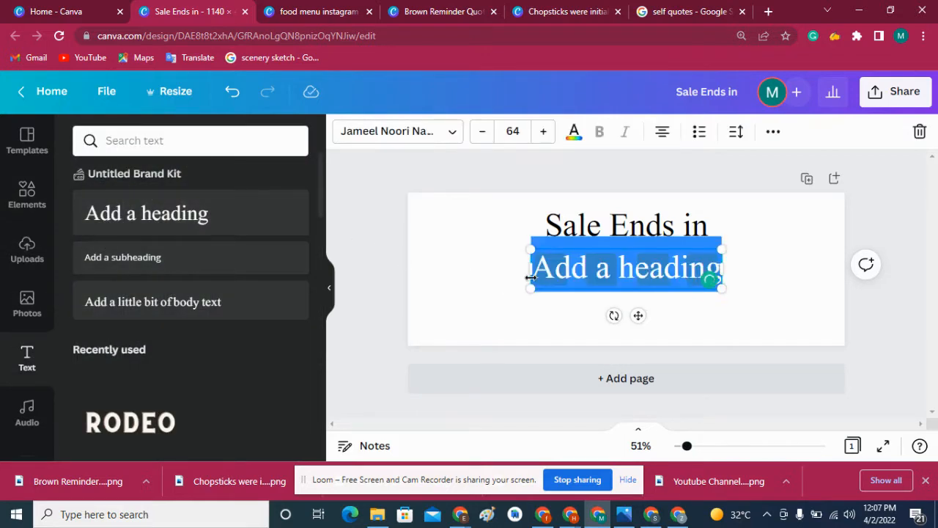
{"action": "key", "text": "BackSpace"}
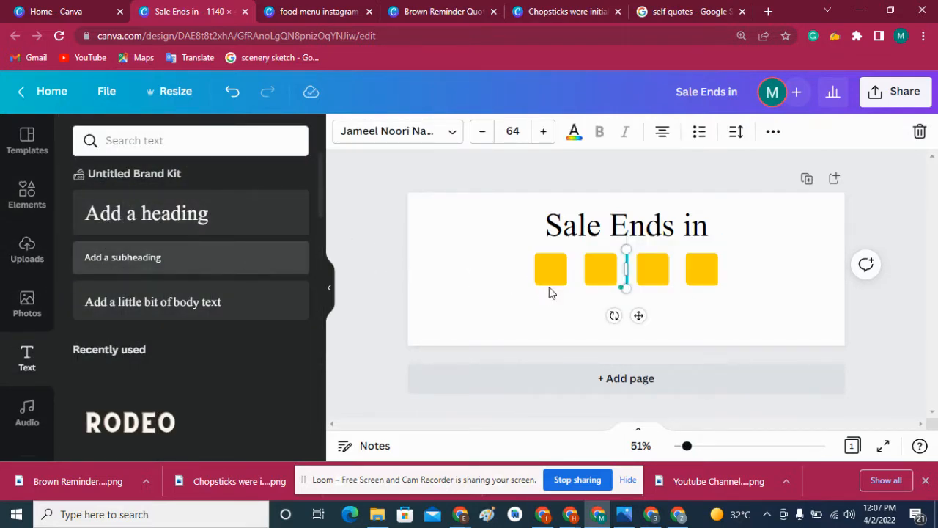
{"action": "left_click_drag", "start_coordinate": [551, 292], "coordinate": [599, 273]}
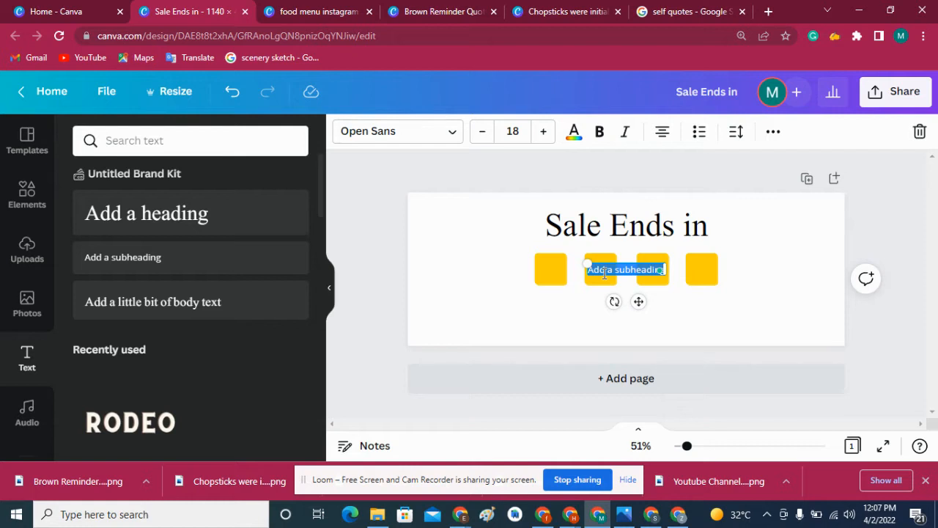
{"action": "type", "text": "Fays"}
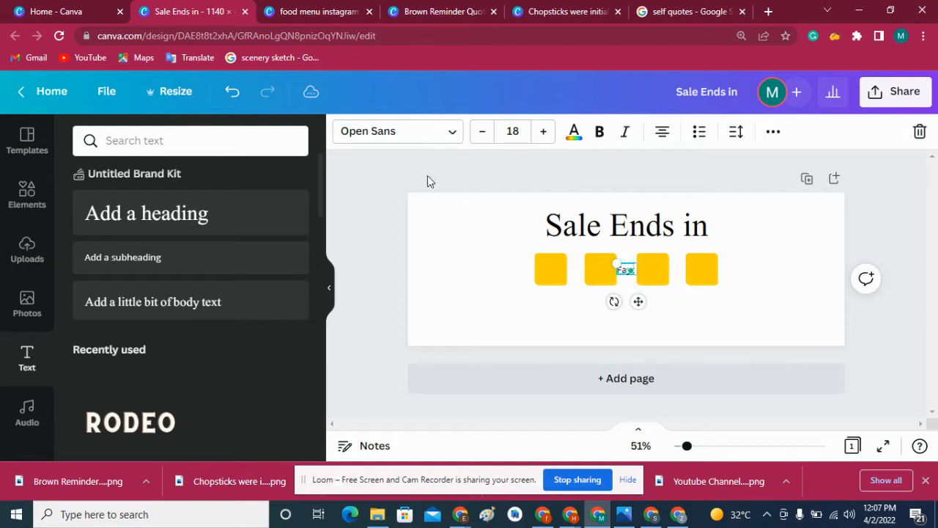
{"action": "left_click", "coordinate": [475, 305]}
{"action": "left_click", "coordinate": [632, 272]}
{"action": "double_click", "coordinate": [632, 274]}
{"action": "type", "text": "Days"}
{"action": "left_click_drag", "start_coordinate": [586, 268], "coordinate": [559, 257]}
- Shrink the "Sale Ends in" heading to font size 53.8 and center it above the row of boxes
{"action": "mouse_move", "coordinate": [568, 228]}
{"action": "left_mouse_down"}
{"action": "mouse_move", "coordinate": [576, 213]}
{"action": "mouse_move", "coordinate": [566, 211]}
{"action": "left_mouse_up"}
{"action": "left_click_drag", "start_coordinate": [708, 244], "coordinate": [682, 239]}
{"action": "left_click_drag", "start_coordinate": [587, 228], "coordinate": [598, 226]}
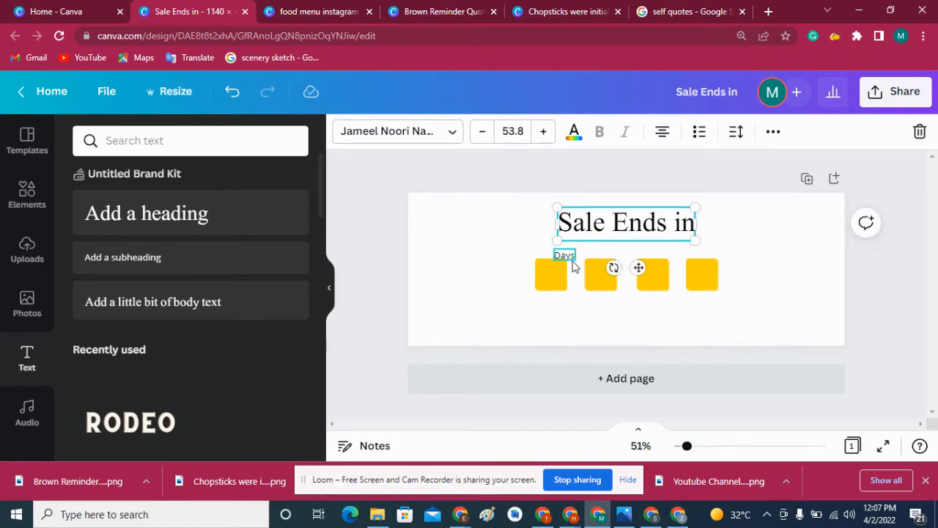
- Center the "Days" label directly above the first yellow box and make it bold
{"action": "left_click_drag", "start_coordinate": [572, 258], "coordinate": [561, 280]}
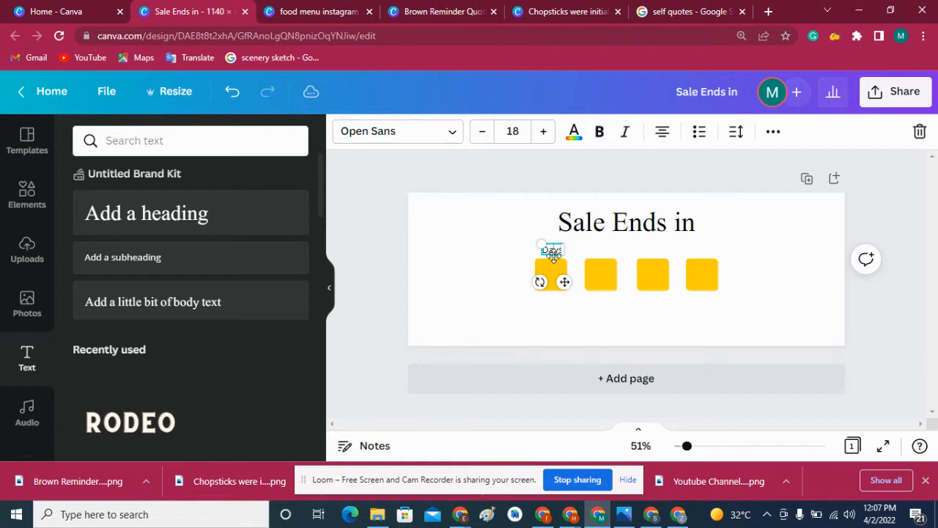
{"action": "left_click", "coordinate": [599, 131]}
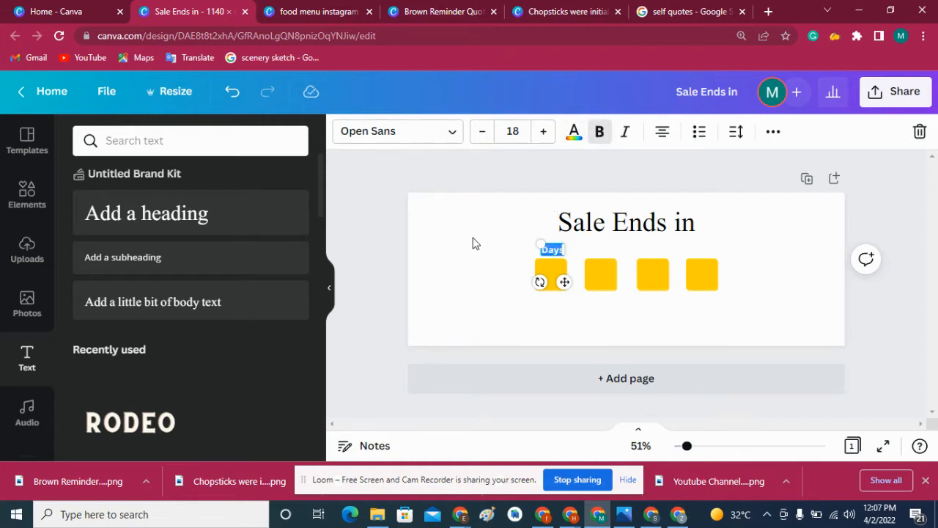
{"action": "left_click", "coordinate": [474, 244]}
{"action": "left_click", "coordinate": [553, 251]}
{"action": "left_click", "coordinate": [523, 302]}
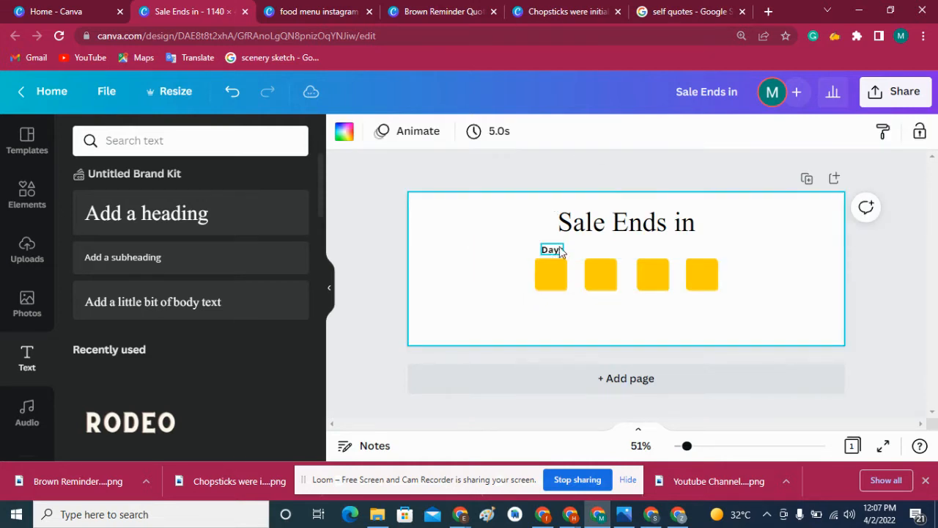
{"action": "left_click", "coordinate": [553, 254]}
{"action": "key", "text": "Left"}
{"action": "key", "text": "Left"}
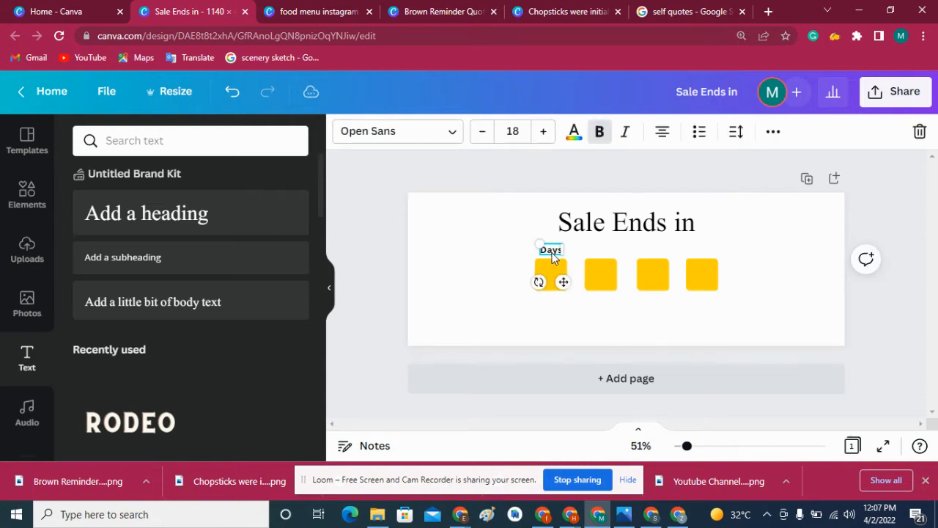
{"action": "left_click", "coordinate": [499, 264]}
- Duplicate the "Days" label above the second yellow box and change the copy's text to "Hours"
{"action": "left_click", "coordinate": [553, 253]}
{"action": "left_click_drag", "start_coordinate": [554, 254], "coordinate": [598, 249]}
{"action": "double_click", "coordinate": [598, 249]}
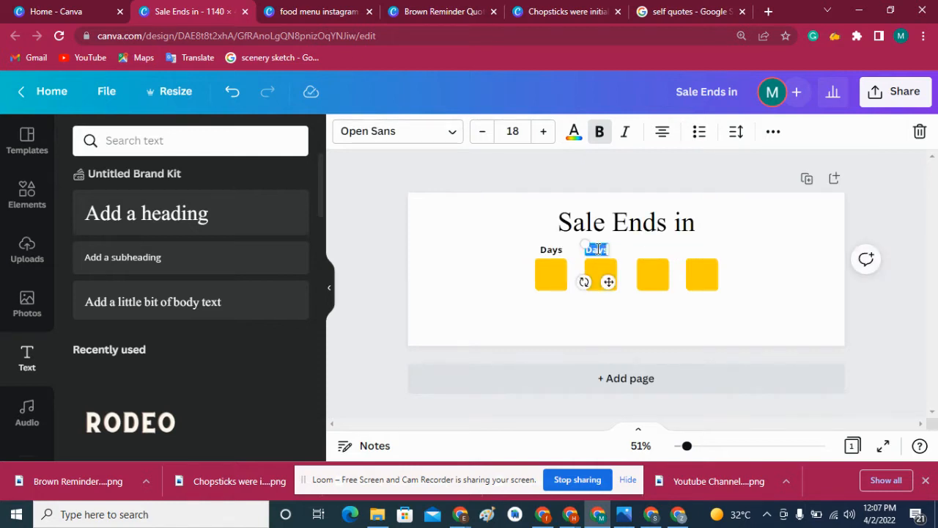
{"action": "type", "text": "Hours"}
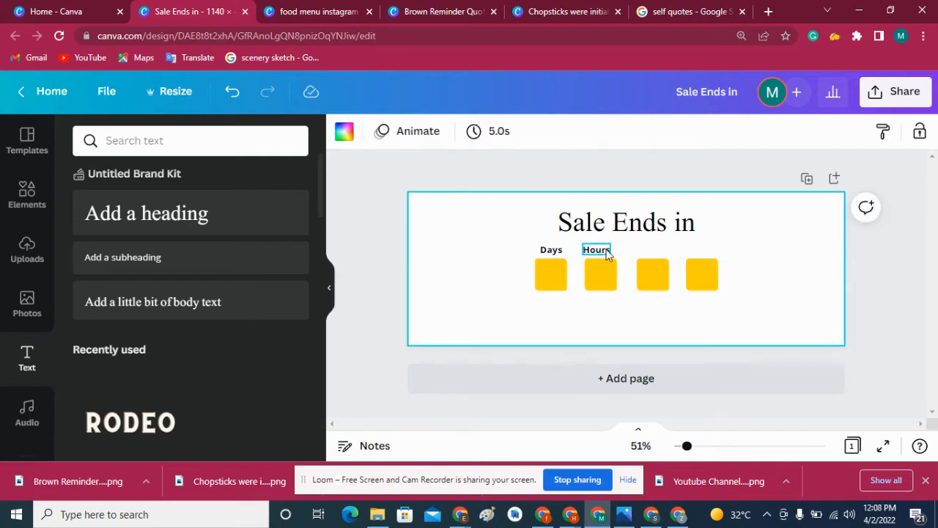
{"action": "left_click_drag", "start_coordinate": [601, 252], "coordinate": [640, 257]}
{"action": "key", "text": "ctrl+z"}
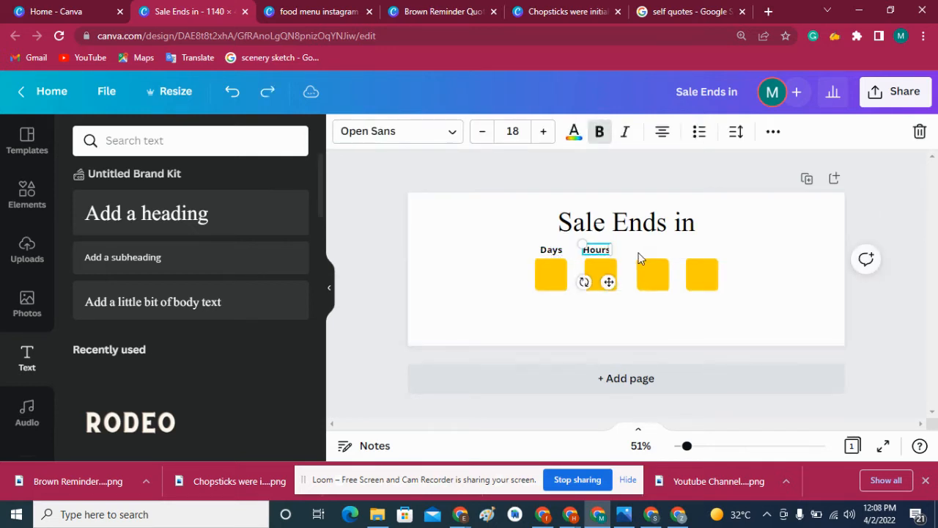
{"action": "left_click", "coordinate": [603, 319]}
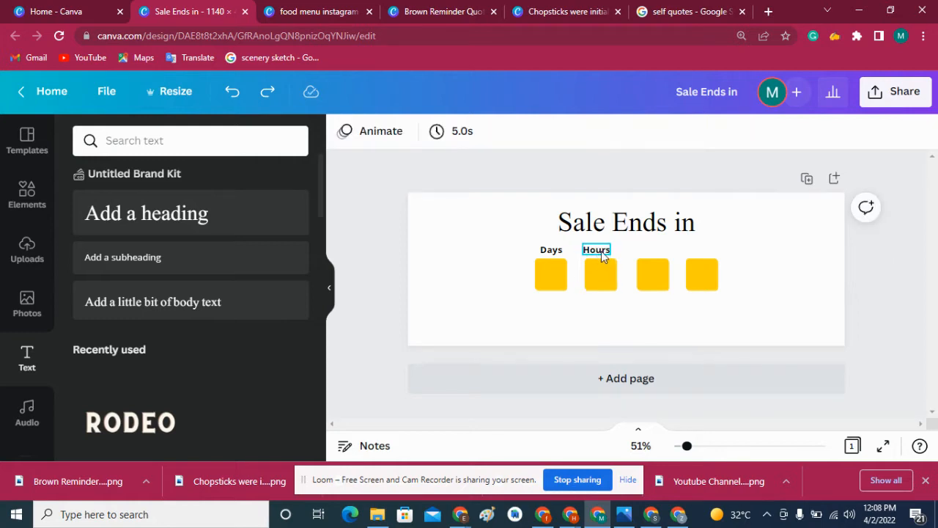
- Duplicate the "Hours" label above the third yellow box and change the copy's text to "Minutes"
{"action": "left_click_drag", "start_coordinate": [601, 251], "coordinate": [657, 251]}
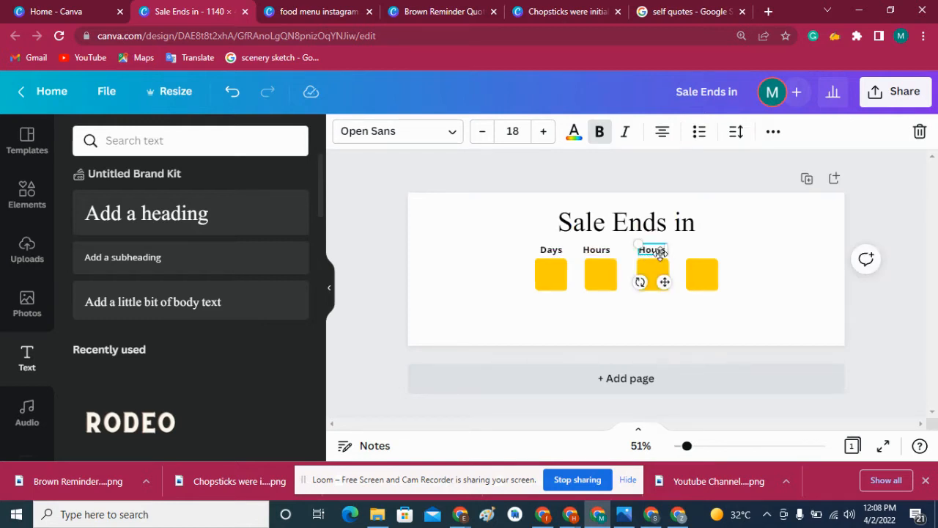
{"action": "double_click", "coordinate": [654, 253]}
{"action": "type", "text": "Minutes"}
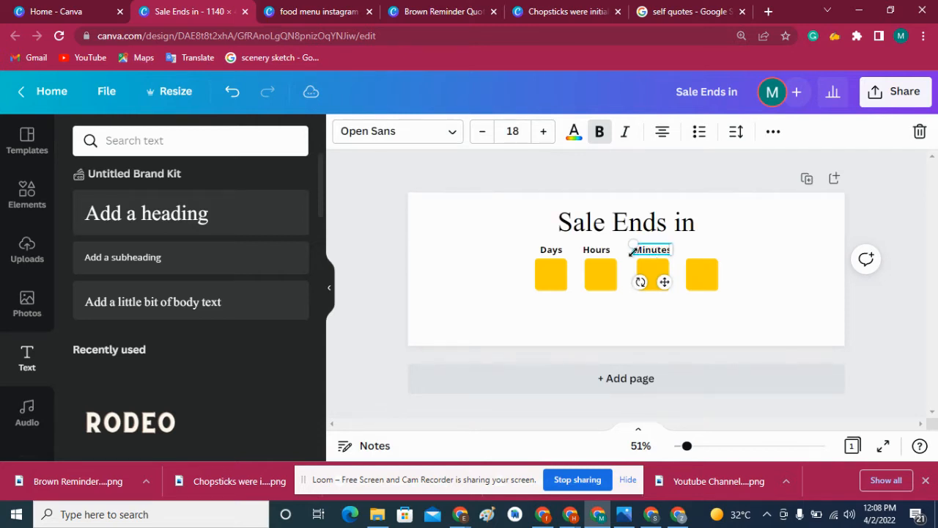
- Reduce the "Minutes" label to font size 14 and align it with the other labels above the third box
{"action": "left_click", "coordinate": [482, 136]}
{"action": "left_click", "coordinate": [481, 136]}
{"action": "left_click", "coordinate": [482, 135]}
{"action": "left_click", "coordinate": [482, 135]}
{"action": "left_click", "coordinate": [482, 136]}
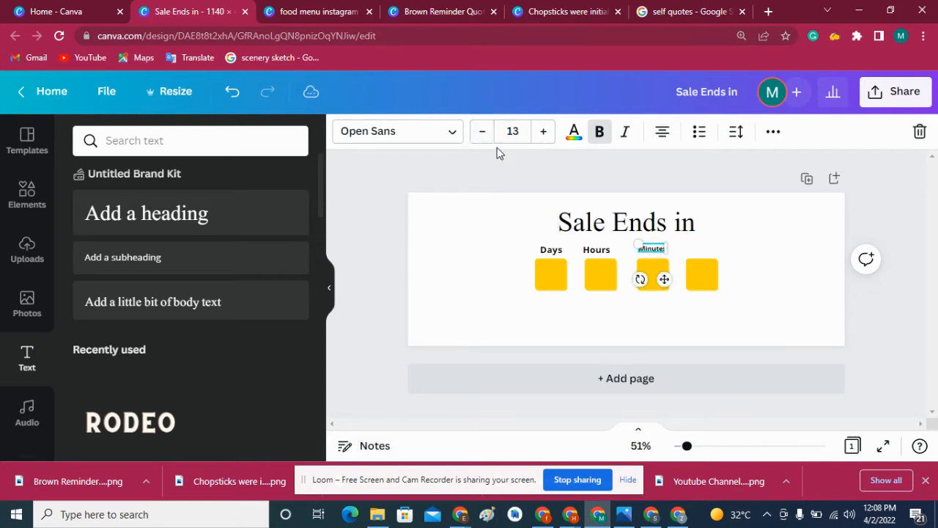
{"action": "left_click", "coordinate": [543, 131]}
{"action": "left_click", "coordinate": [460, 222]}
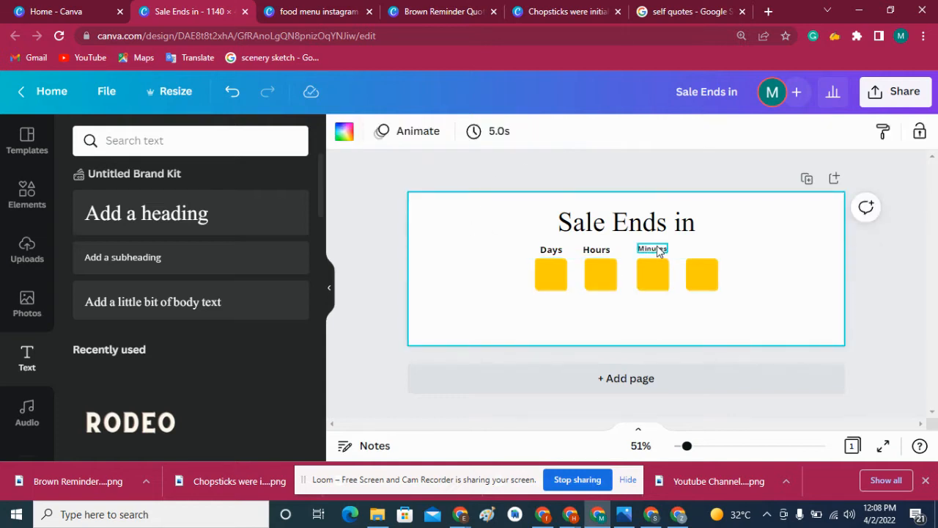
{"action": "left_click", "coordinate": [660, 252]}
{"action": "left_click_drag", "start_coordinate": [667, 277], "coordinate": [668, 278]}
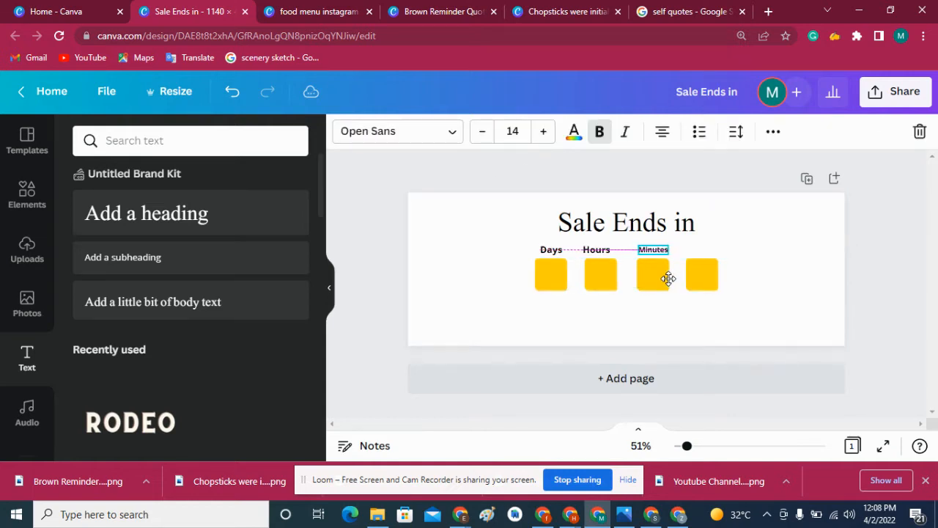
- Center the "Hours" label above the second box and set the "Minutes" label's font size to 15
{"action": "left_click", "coordinate": [593, 252]}
{"action": "left_click_drag", "start_coordinate": [605, 278], "coordinate": [611, 276]}
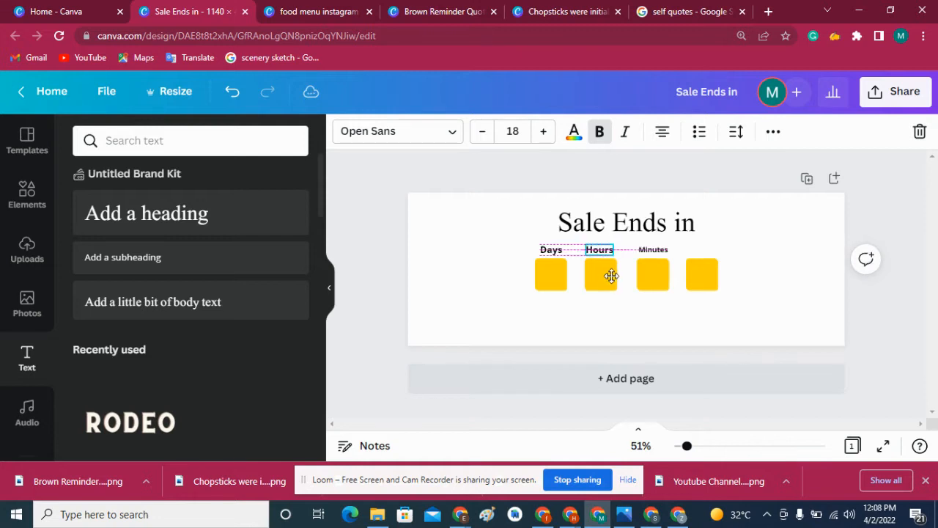
{"action": "left_click", "coordinate": [751, 239]}
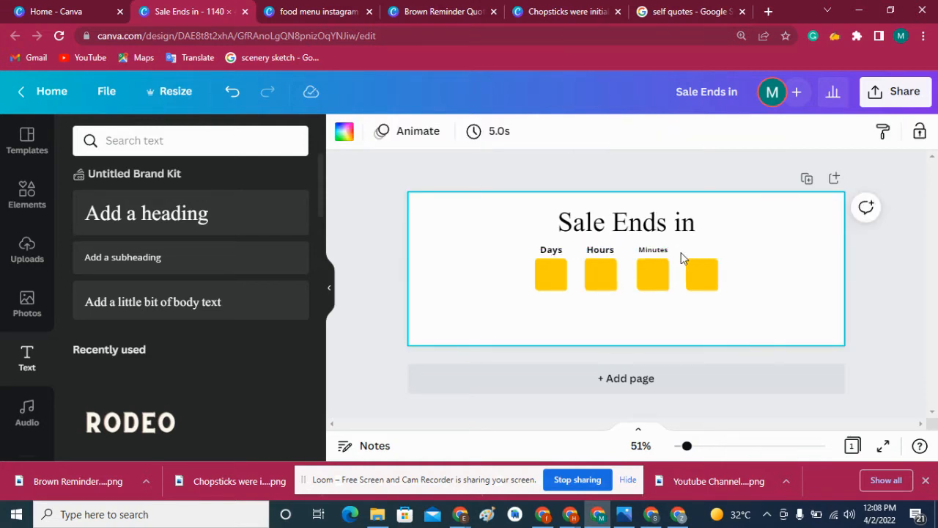
{"action": "left_click", "coordinate": [646, 250]}
{"action": "left_click", "coordinate": [543, 132]}
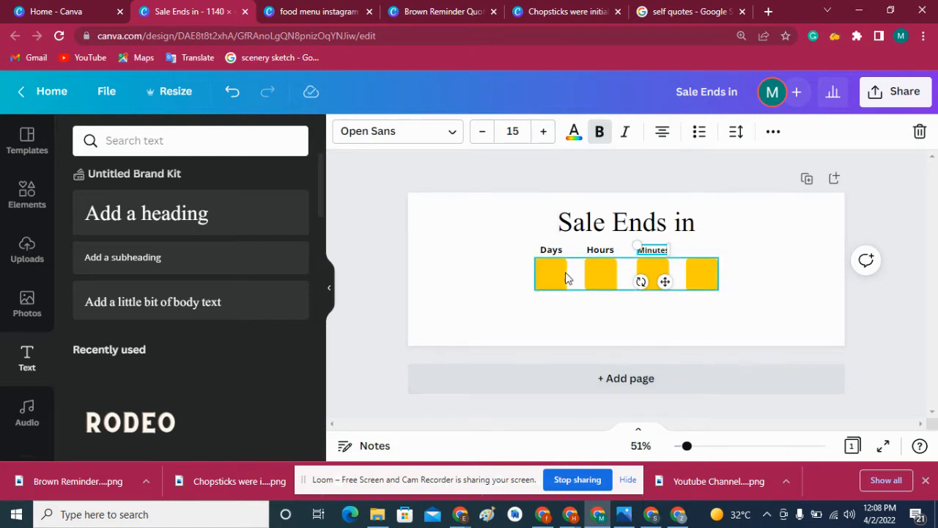
- Duplicate the "Hours" label above the fourth yellow box and change the copy's text to "Seconds"
{"action": "left_click", "coordinate": [607, 253]}
{"action": "right_click", "coordinate": [601, 251]}
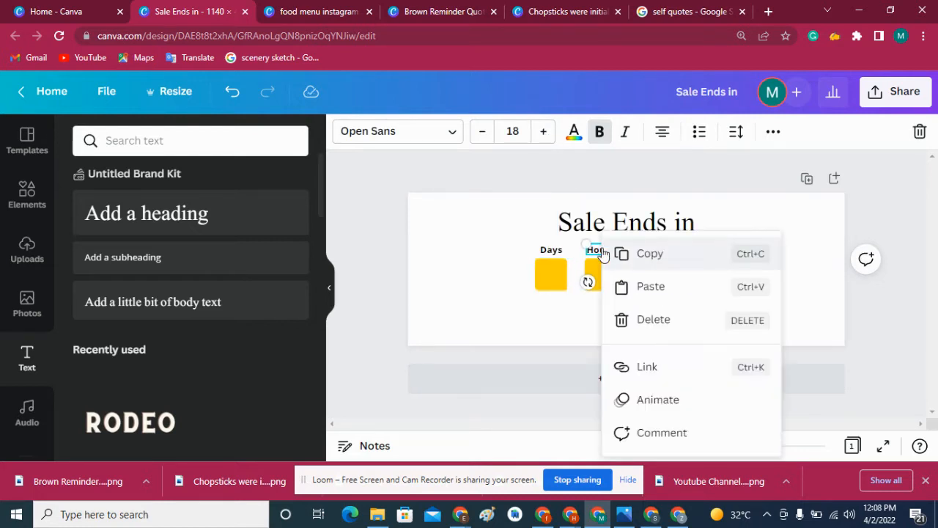
{"action": "left_click", "coordinate": [688, 249]}
{"action": "right_click", "coordinate": [695, 250]}
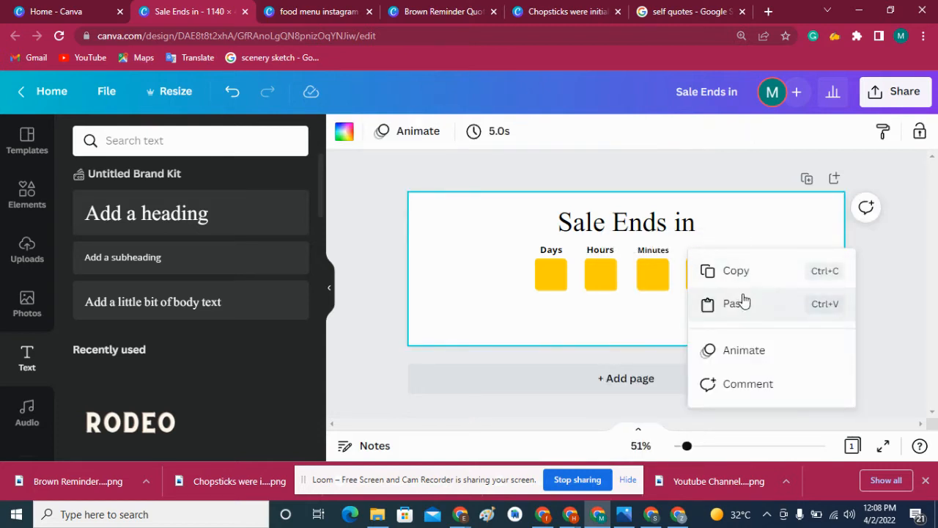
{"action": "left_click", "coordinate": [737, 302]}
{"action": "left_click_drag", "start_coordinate": [623, 287], "coordinate": [705, 282]}
{"action": "double_click", "coordinate": [701, 250]}
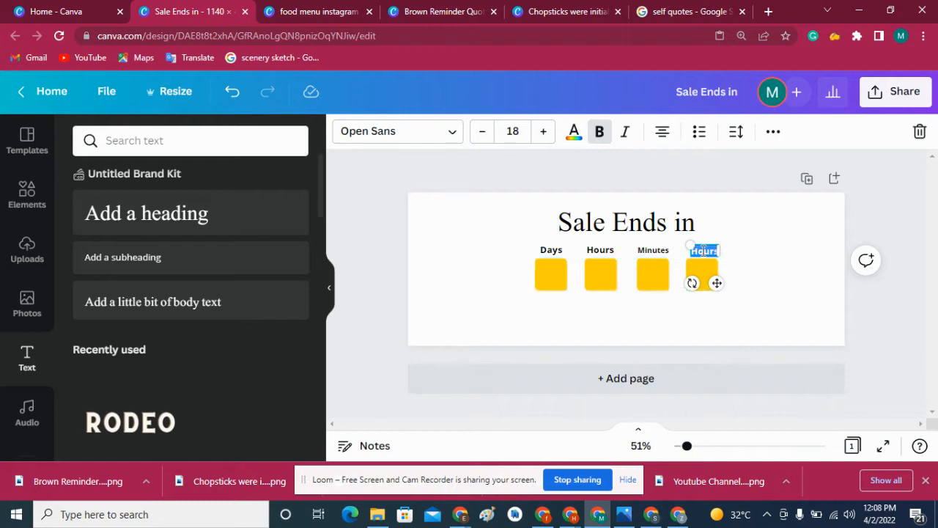
{"action": "type", "text": "Seconds"}
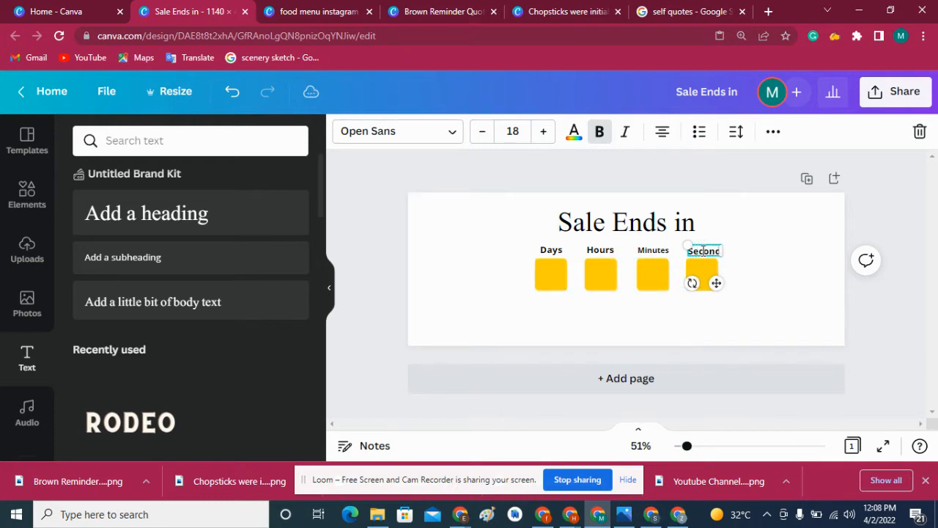
- Reduce the "Seconds" label to font size 16 and center it above the fourth box
{"action": "left_click", "coordinate": [482, 141]}
{"action": "left_click", "coordinate": [481, 142]}
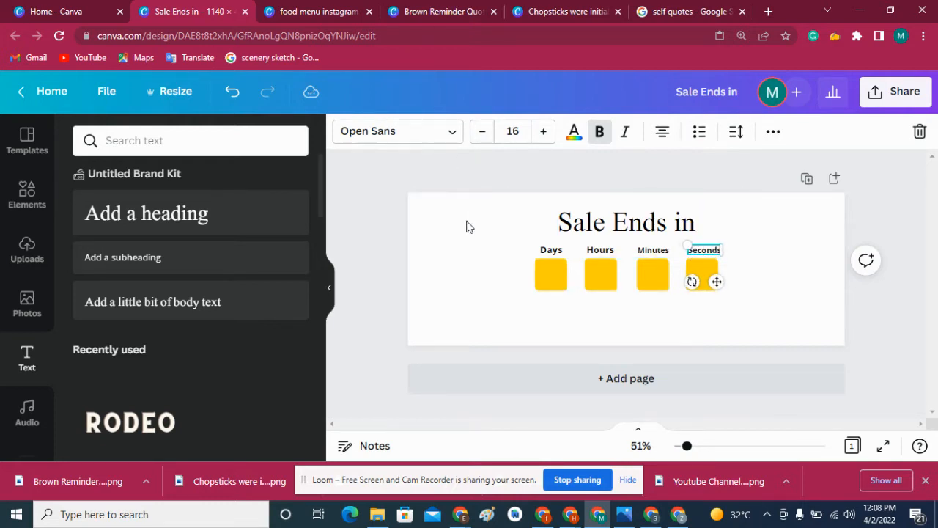
{"action": "left_click", "coordinate": [467, 223]}
{"action": "left_click_drag", "start_coordinate": [701, 250], "coordinate": [697, 251]}
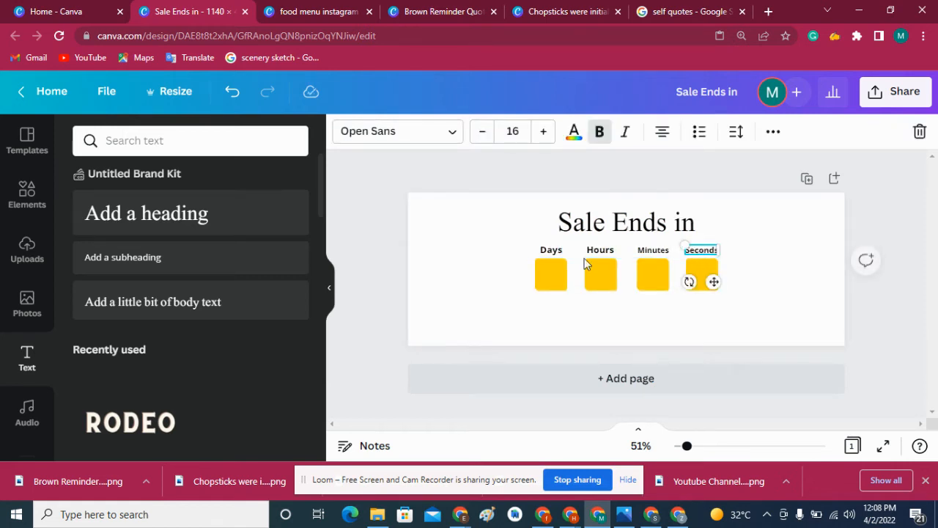
{"action": "left_click", "coordinate": [464, 267]}
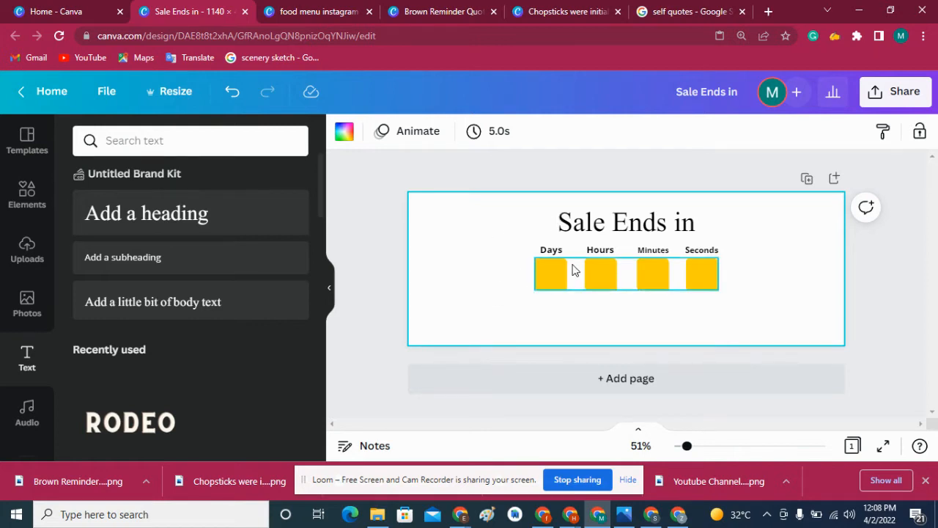
- View the text effect styles available for the four time-unit labels
{"action": "left_click", "coordinate": [575, 274]}
{"action": "left_click", "coordinate": [503, 260]}
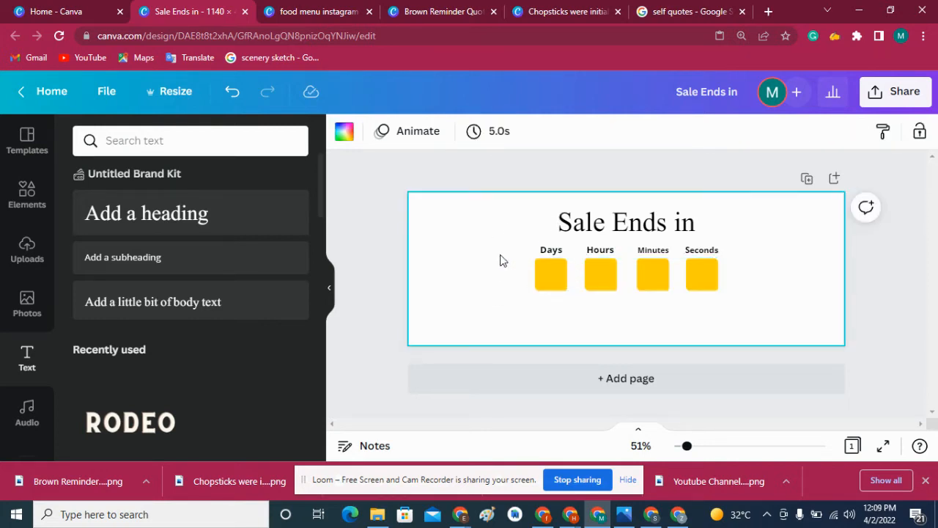
{"action": "left_click_drag", "start_coordinate": [546, 253], "coordinate": [727, 257]}
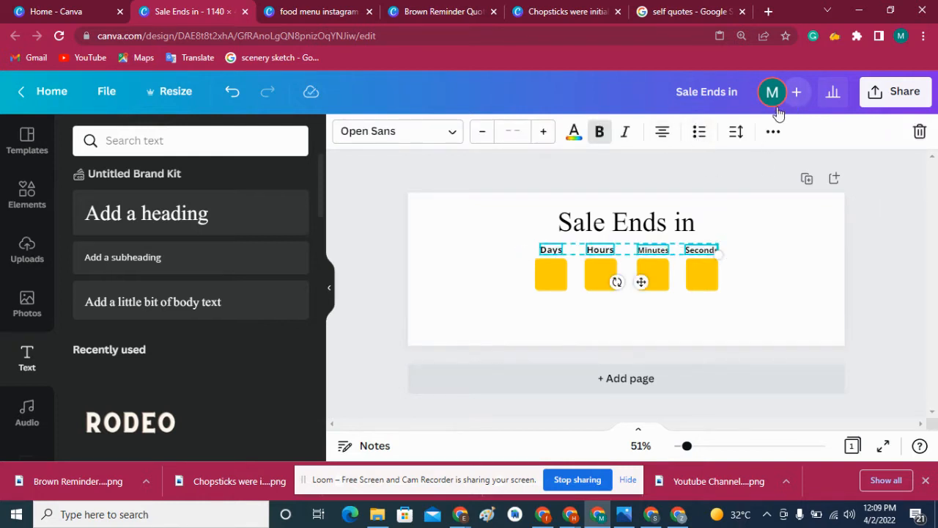
{"action": "left_click", "coordinate": [773, 131]}
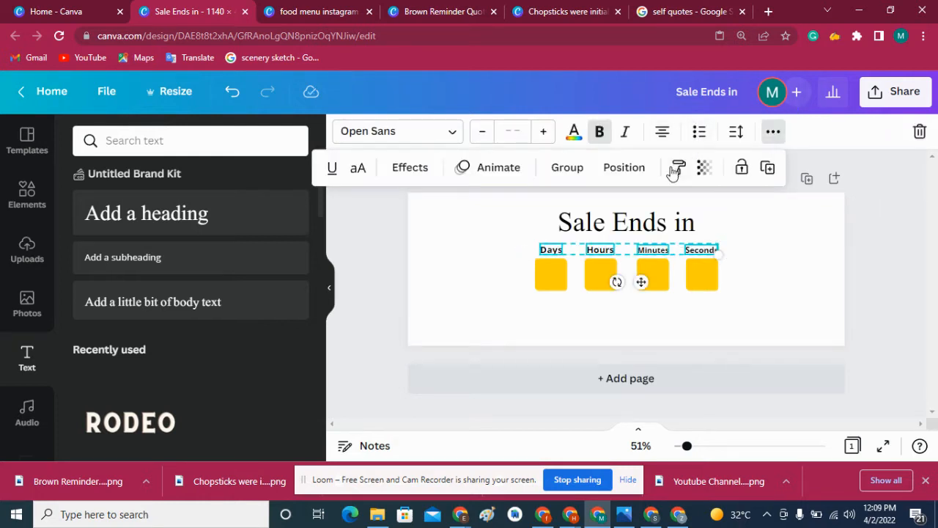
{"action": "left_click", "coordinate": [410, 169]}
{"action": "left_click", "coordinate": [380, 253]}
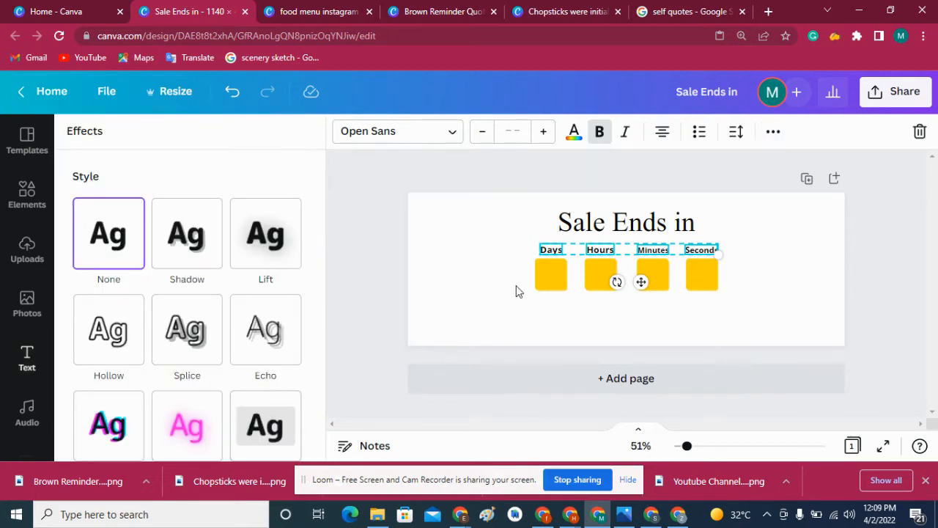
{"action": "left_click", "coordinate": [545, 321]}
{"action": "left_click", "coordinate": [494, 284]}
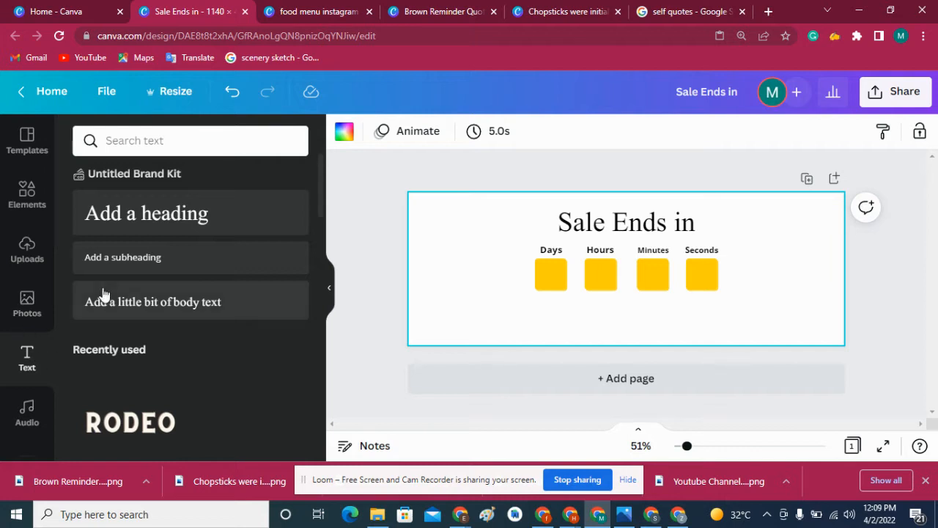
{"action": "left_click", "coordinate": [596, 229]}
{"action": "right_click", "coordinate": [597, 235]}
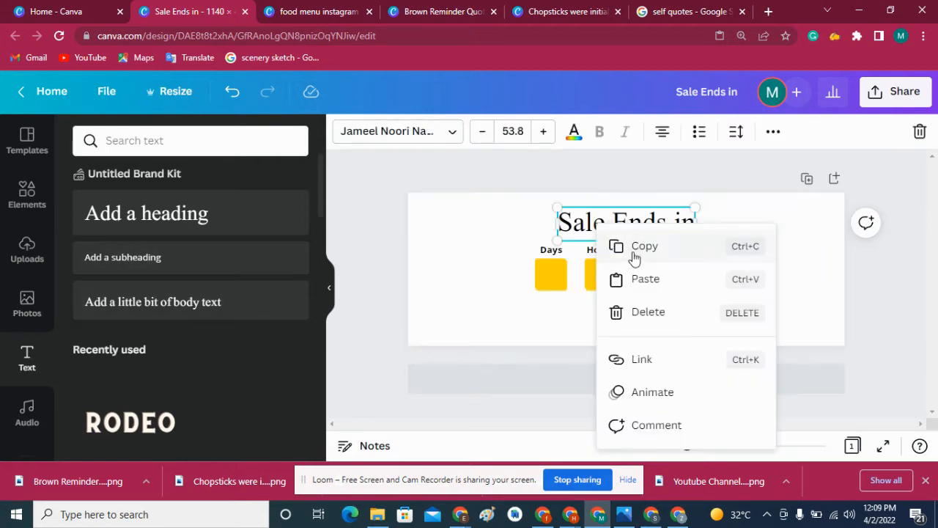
{"action": "left_click", "coordinate": [635, 257]}
{"action": "right_click", "coordinate": [543, 281]}
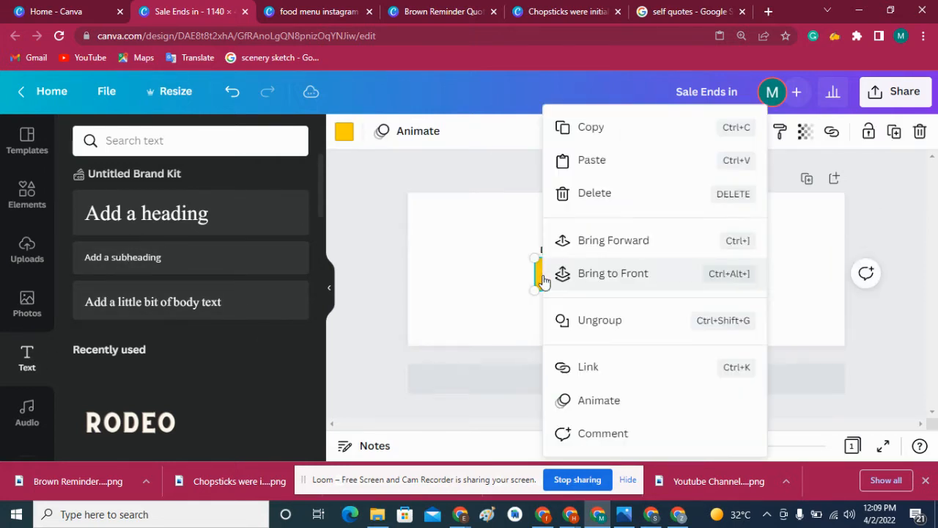
{"action": "left_click", "coordinate": [490, 200]}
- Change the "Sale Ends in" heading's font to Open Sans and make it bold
{"action": "left_click", "coordinate": [566, 223]}
{"action": "left_click", "coordinate": [364, 126]}
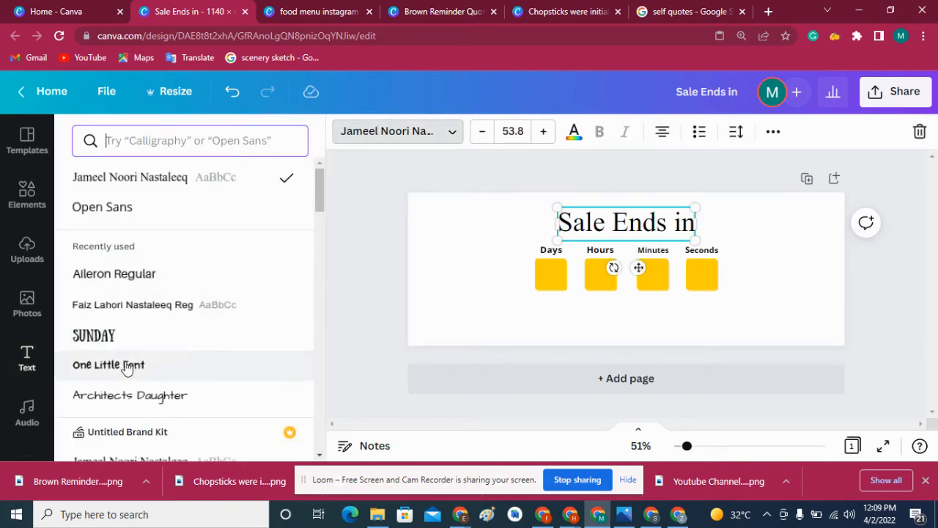
{"action": "left_click", "coordinate": [169, 143]}
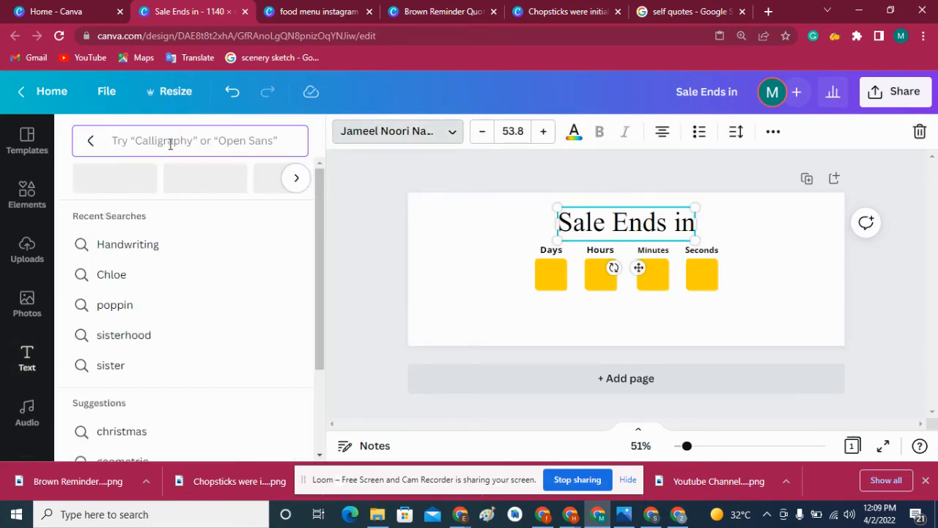
{"action": "left_click", "coordinate": [89, 140]}
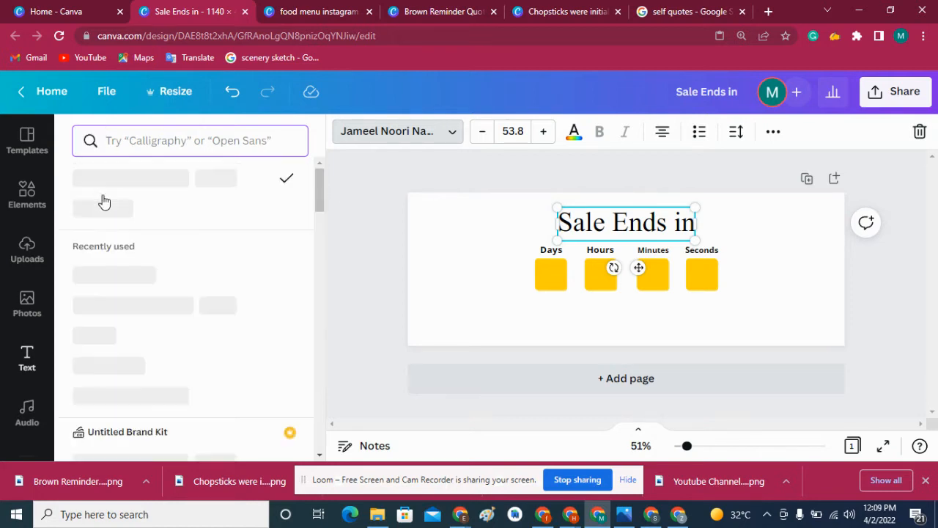
{"action": "left_click", "coordinate": [110, 207]}
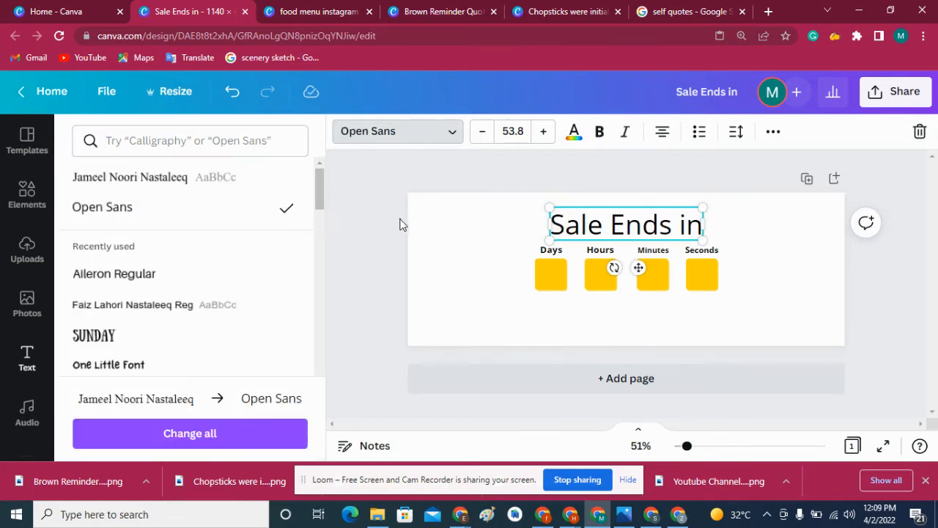
{"action": "left_click", "coordinate": [599, 131]}
{"action": "mouse_move", "coordinate": [569, 219]}
{"action": "left_mouse_down"}
{"action": "mouse_move", "coordinate": [579, 218]}
{"action": "mouse_move", "coordinate": [569, 219]}
{"action": "mouse_move", "coordinate": [571, 236]}
{"action": "left_mouse_up"}
{"action": "left_click", "coordinate": [553, 273]}
- Duplicate the bold "Sale Ends in" heading and place the copy over the yellow boxes
{"action": "left_click", "coordinate": [569, 225]}
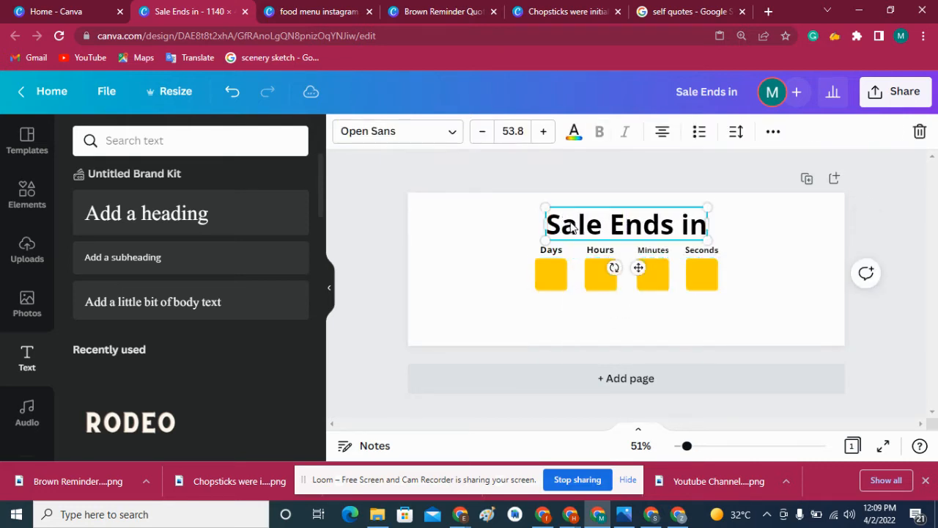
{"action": "right_click", "coordinate": [571, 227]}
{"action": "left_click", "coordinate": [525, 269]}
{"action": "right_click", "coordinate": [525, 269]}
{"action": "right_click", "coordinate": [538, 275]}
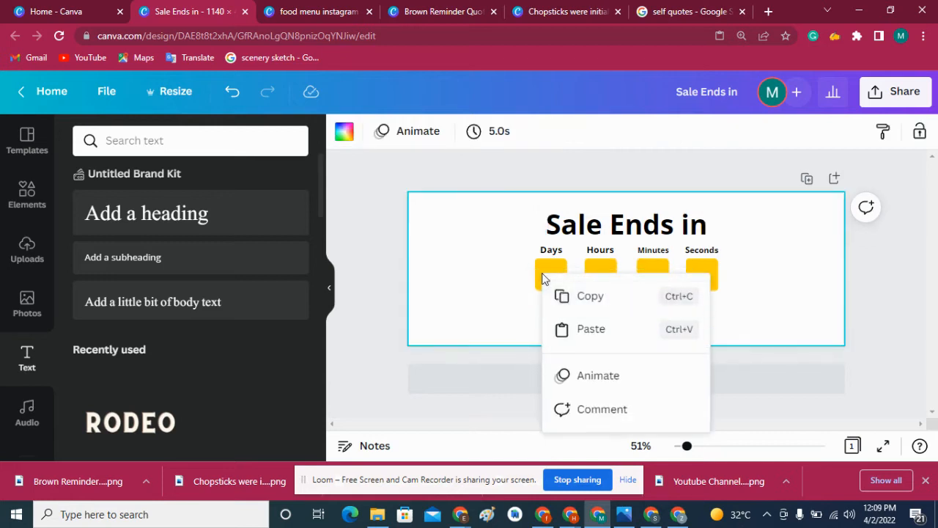
{"action": "left_click", "coordinate": [491, 274]}
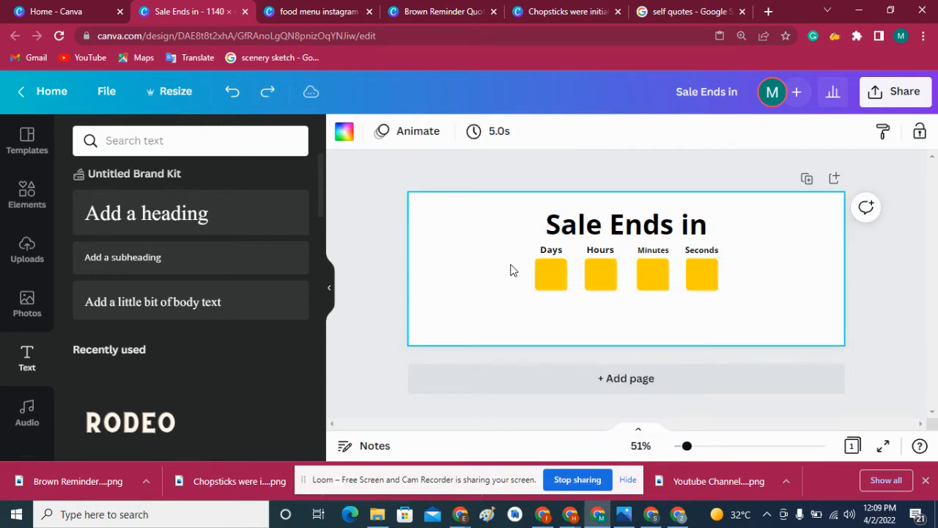
{"action": "left_click", "coordinate": [536, 269]}
{"action": "right_click", "coordinate": [536, 268]}
{"action": "left_click", "coordinate": [562, 173]}
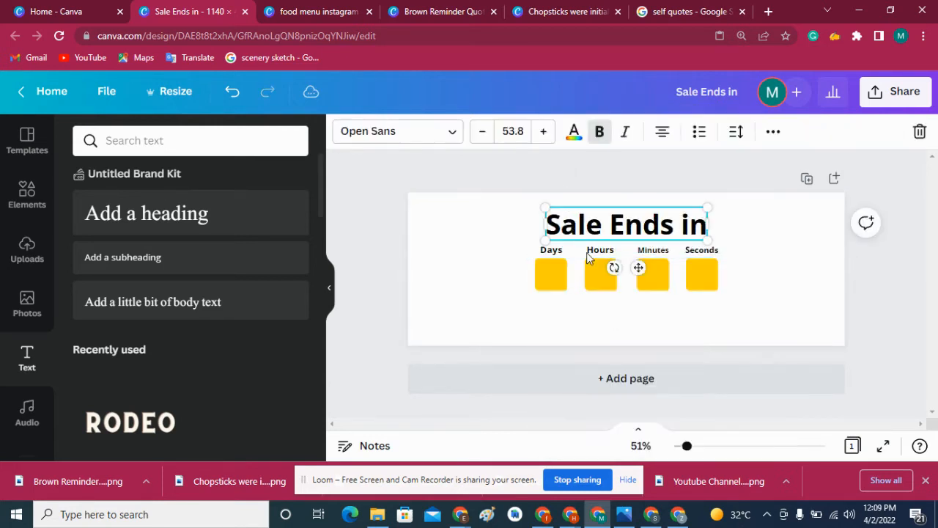
{"action": "left_click_drag", "start_coordinate": [592, 224], "coordinate": [565, 288]}
- Change the copied heading's text to "07" and reduce its font size to 42.8
{"action": "double_click", "coordinate": [566, 287]}
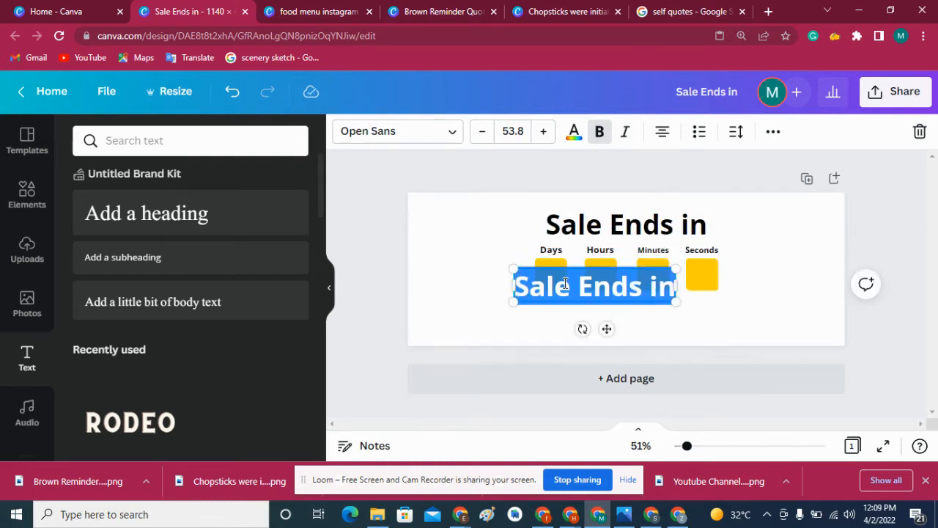
{"action": "type", "text": "0"}
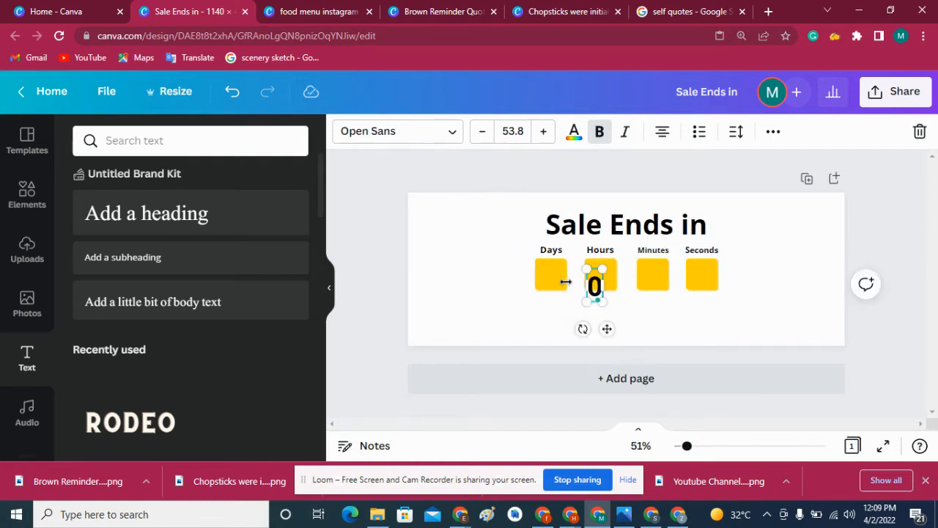
{"action": "type", "text": "7"}
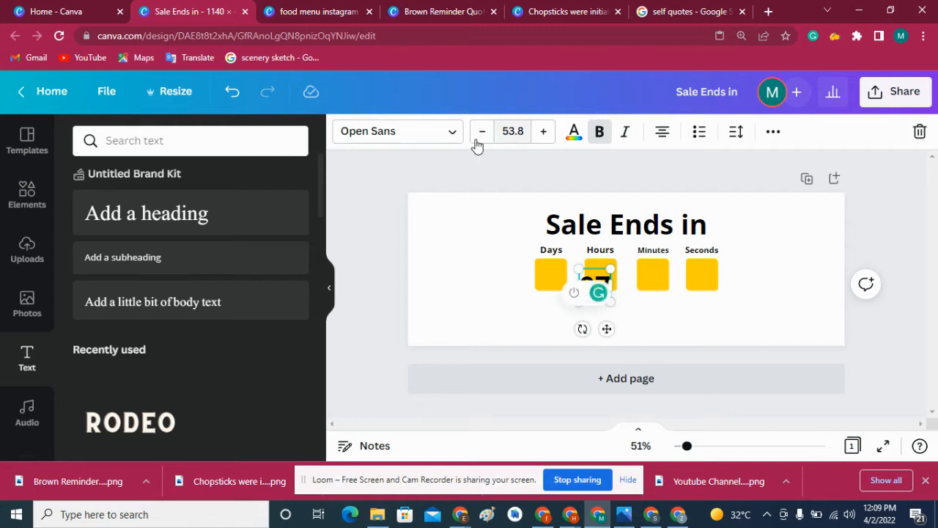
{"action": "left_click", "coordinate": [473, 134]}
{"action": "left_click", "coordinate": [474, 135]}
{"action": "left_click", "coordinate": [474, 134]}
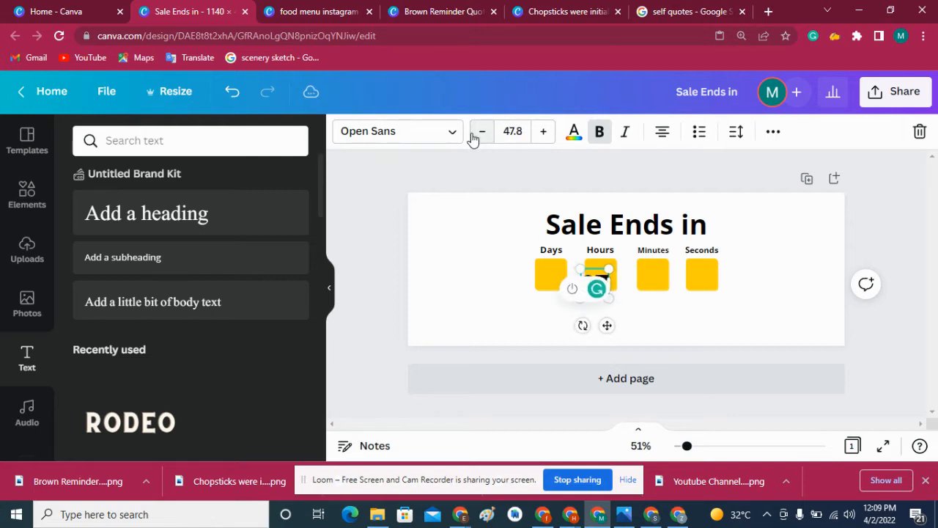
{"action": "left_click", "coordinate": [474, 135]}
{"action": "left_click", "coordinate": [473, 137]}
{"action": "left_click", "coordinate": [473, 138]}
{"action": "left_click", "coordinate": [473, 137]}
{"action": "left_click", "coordinate": [451, 289]}
{"action": "left_click", "coordinate": [598, 285]}
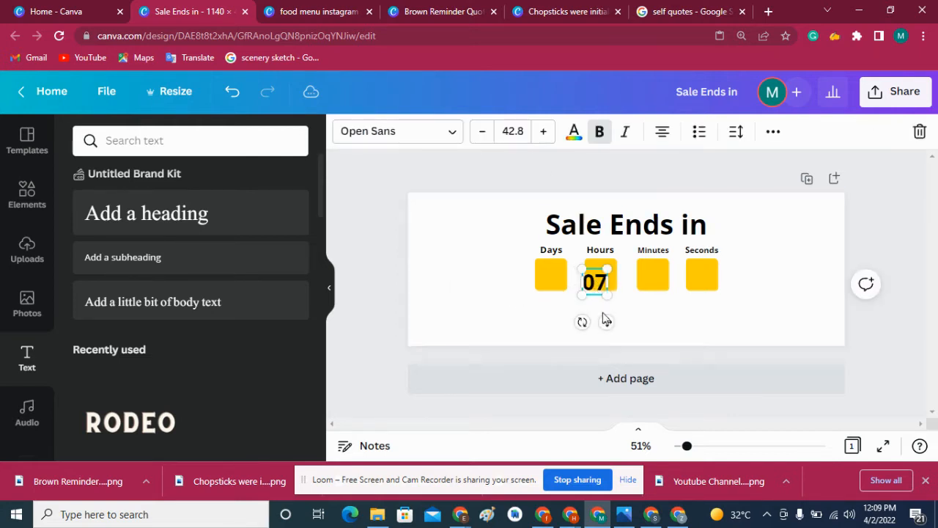
- Move the "07" into the yellow box under "Days" and reduce its font size to 33.8
{"action": "left_click_drag", "start_coordinate": [607, 320], "coordinate": [563, 315]}
{"action": "left_click", "coordinate": [483, 131]}
{"action": "left_click", "coordinate": [482, 131]}
{"action": "double_click", "coordinate": [482, 131]}
{"action": "double_click", "coordinate": [482, 131]}
{"action": "double_click", "coordinate": [483, 131]}
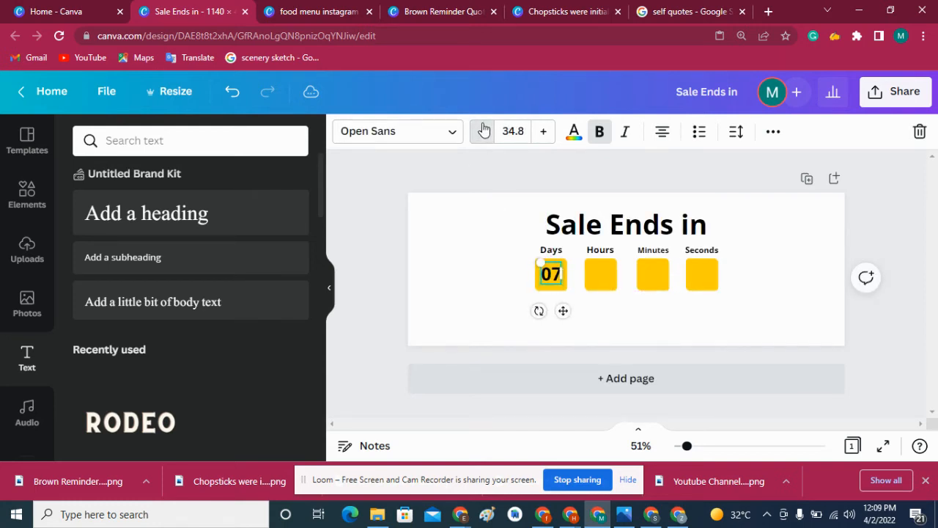
{"action": "left_click", "coordinate": [482, 131]}
{"action": "left_click", "coordinate": [469, 258]}
- Duplicate the "07" into the yellow box under "Hours" and change the copy's text to "02"
{"action": "left_click", "coordinate": [553, 283]}
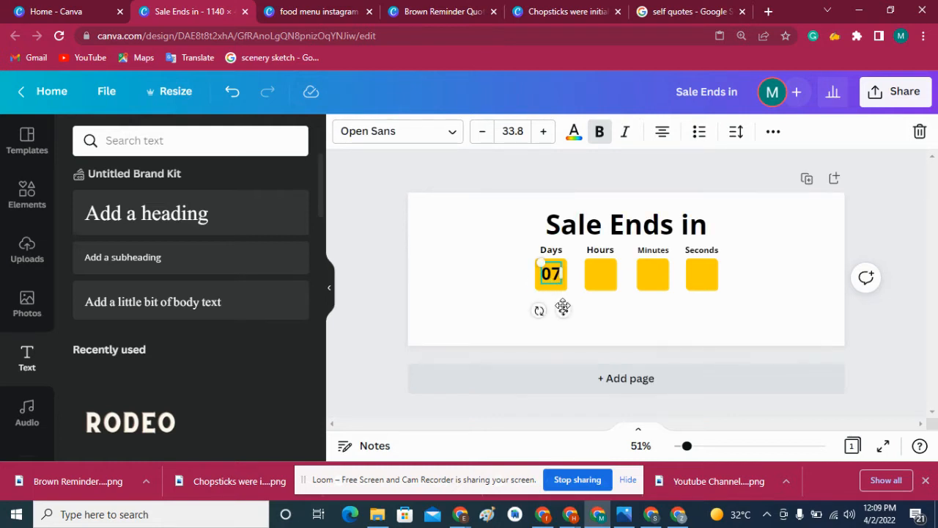
{"action": "left_click_drag", "start_coordinate": [565, 310], "coordinate": [610, 311]}
{"action": "double_click", "coordinate": [601, 275]}
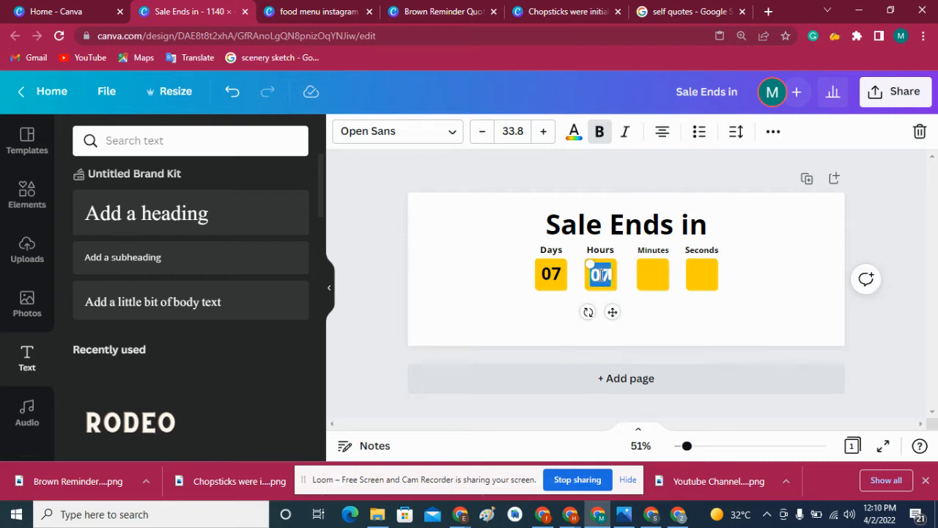
{"action": "type", "text": "03"}
{"action": "double_click", "coordinate": [599, 274]}
{"action": "type", "text": "02"}
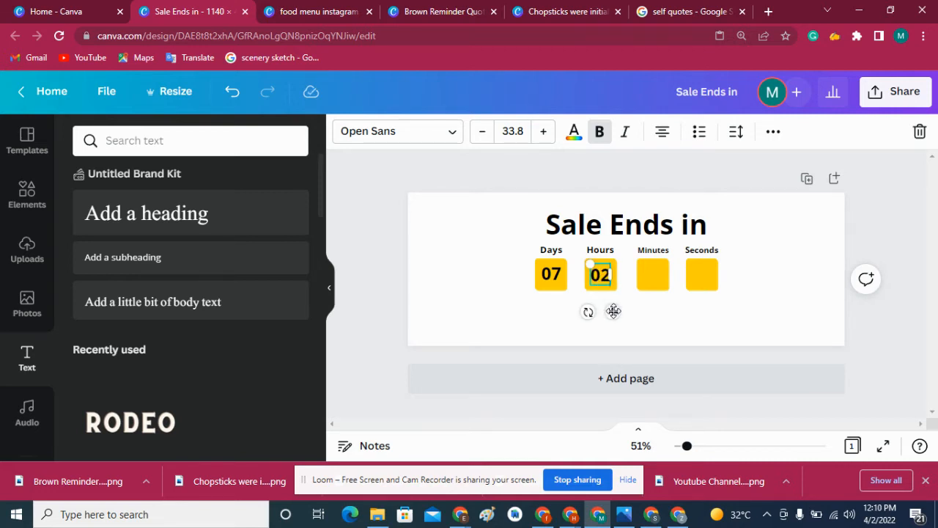
- Duplicate the "02" into the yellow box under "Minutes" and change the copy's text to "01"
{"action": "left_click_drag", "start_coordinate": [614, 312], "coordinate": [664, 312]}
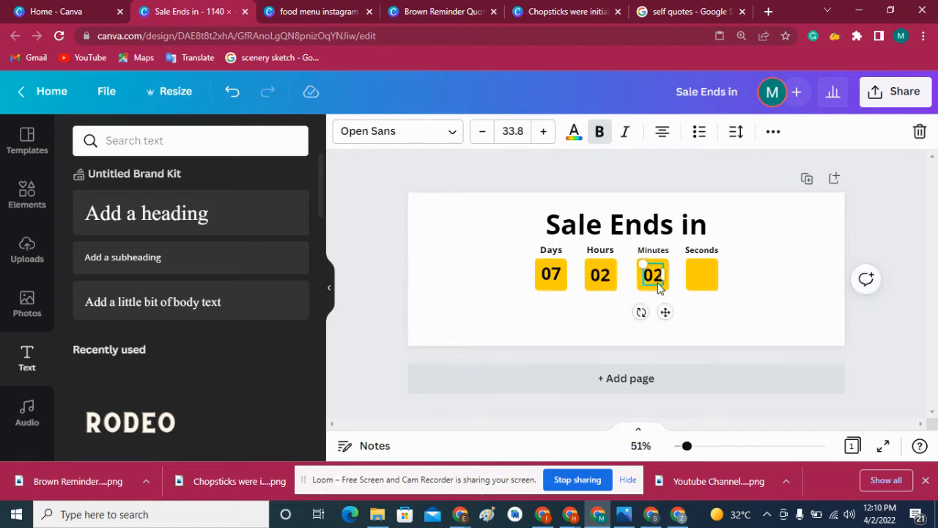
{"action": "left_click", "coordinate": [658, 276]}
{"action": "key", "text": "BackSpace"}
{"action": "type", "text": "2"}
{"action": "key", "text": "BackSpace"}
{"action": "type", "text": "1"}
- Duplicate the "01" into the yellow box under "Seconds" and change the copy's text to "42"
{"action": "left_click_drag", "start_coordinate": [669, 312], "coordinate": [719, 315]}
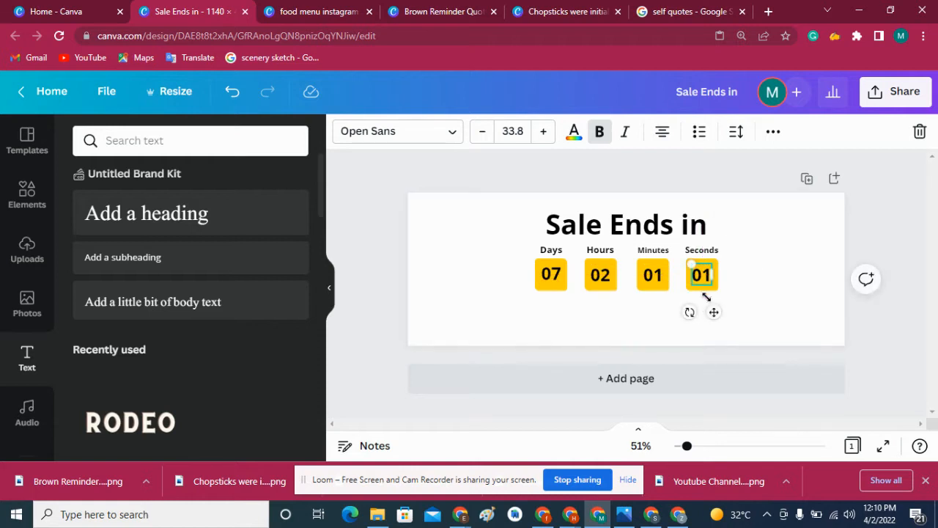
{"action": "double_click", "coordinate": [708, 280]}
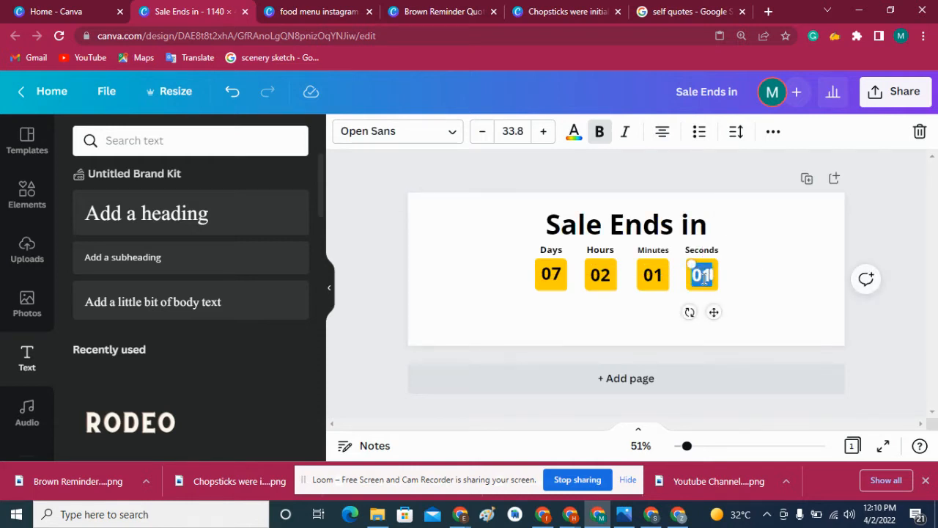
{"action": "type", "text": "4"}
{"action": "key", "text": "BackSpace"}
{"action": "type", "text": "42"}
{"action": "left_click", "coordinate": [759, 251]}
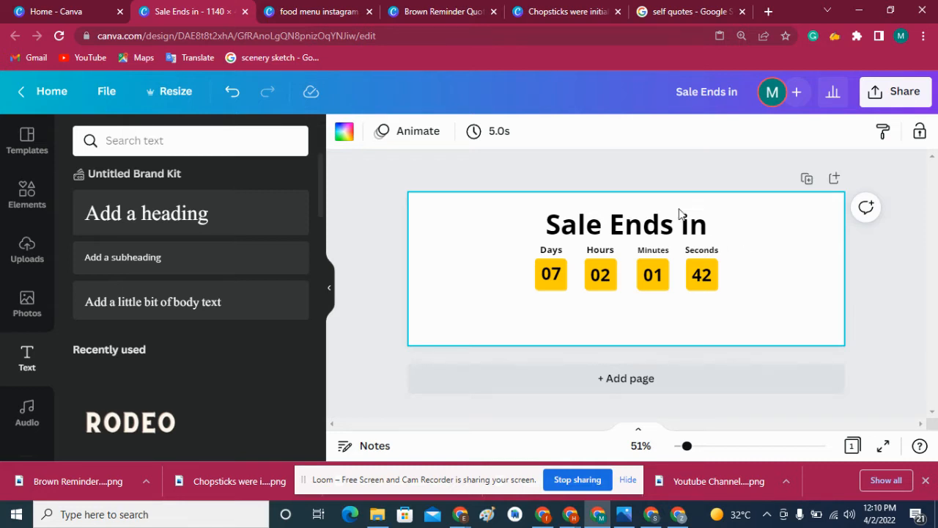
- Change the number in the yellow box under "Seconds" to "03"
{"action": "left_click", "coordinate": [705, 276]}
{"action": "left_click", "coordinate": [704, 281]}
{"action": "key", "text": "ctrl+z"}
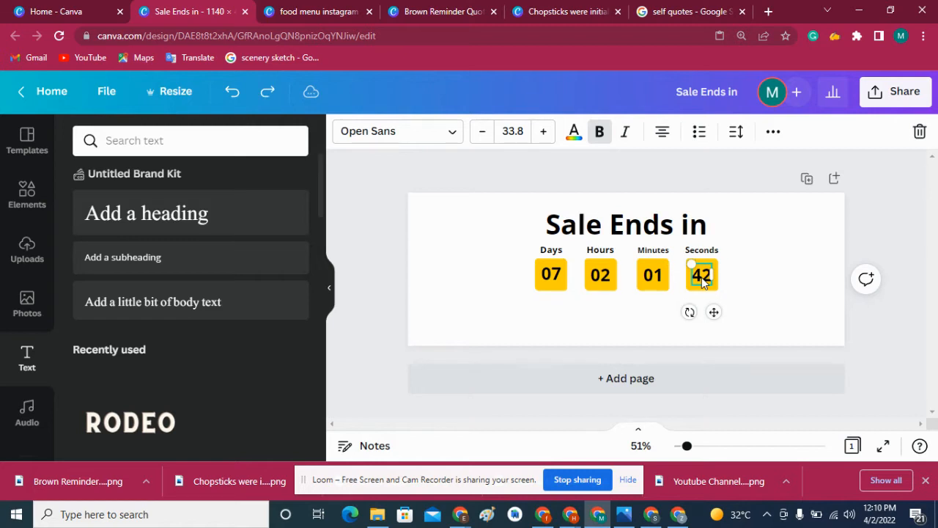
{"action": "double_click", "coordinate": [701, 276]}
{"action": "type", "text": "03"}
{"action": "left_click", "coordinate": [753, 292]}
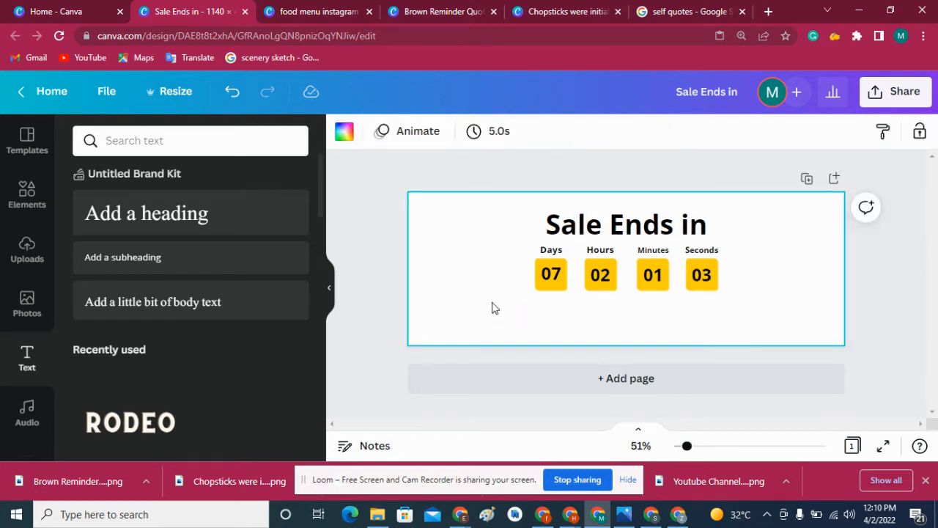
- Duplicate the "Sale Ends in" heading and place the copy below the row of yellow boxes
{"action": "left_click", "coordinate": [601, 223]}
{"action": "left_click", "coordinate": [601, 222]}
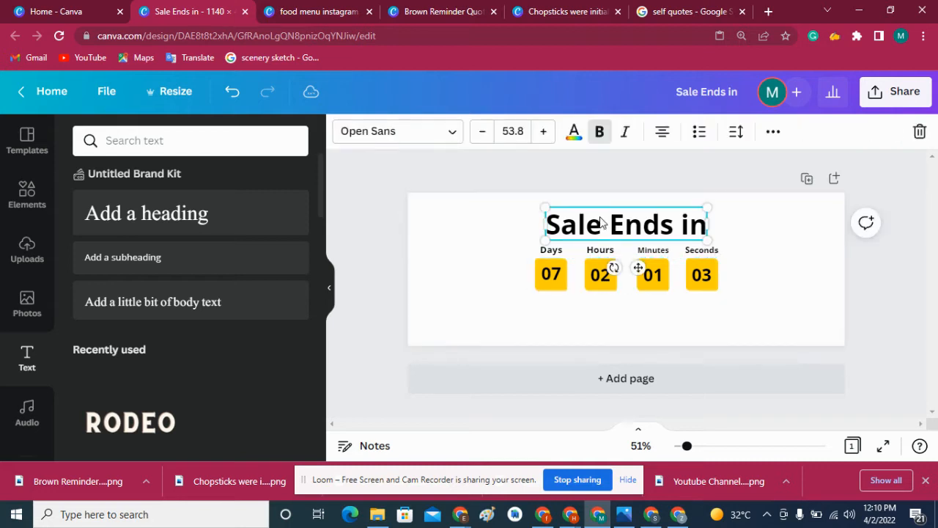
{"action": "left_click", "coordinate": [601, 218]}
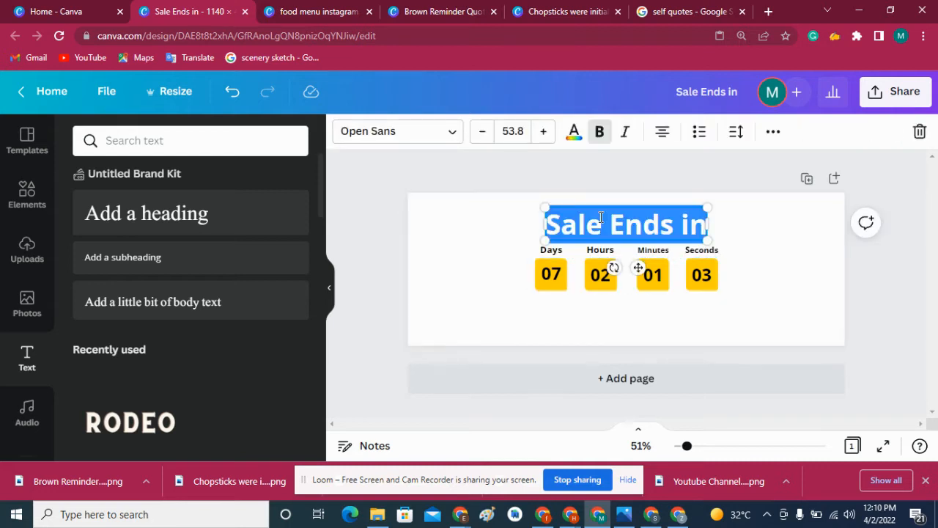
{"action": "left_click", "coordinate": [468, 320]}
{"action": "left_click_drag", "start_coordinate": [638, 227], "coordinate": [640, 359]}
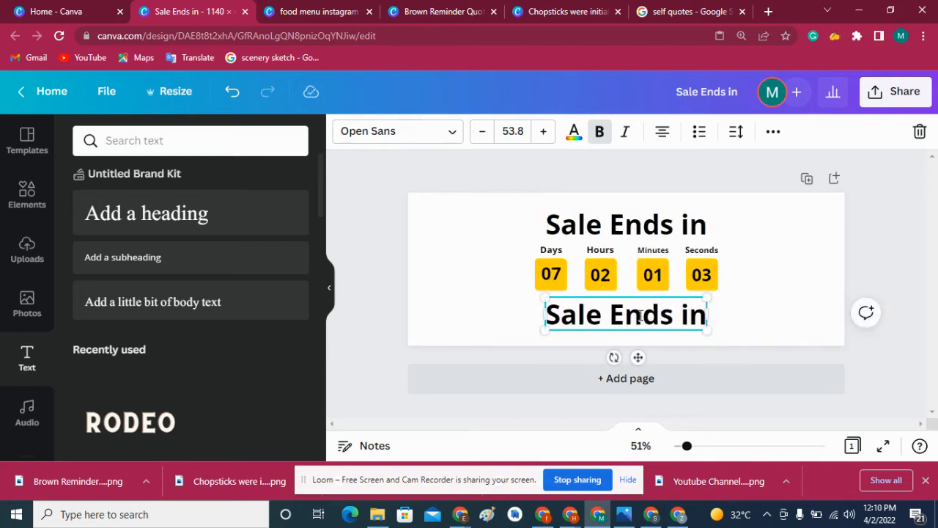
- Replace the text of the heading copy below the boxes with "All courses are 50% Off"
{"action": "left_click", "coordinate": [640, 315]}
{"action": "type", "text": "Al"}
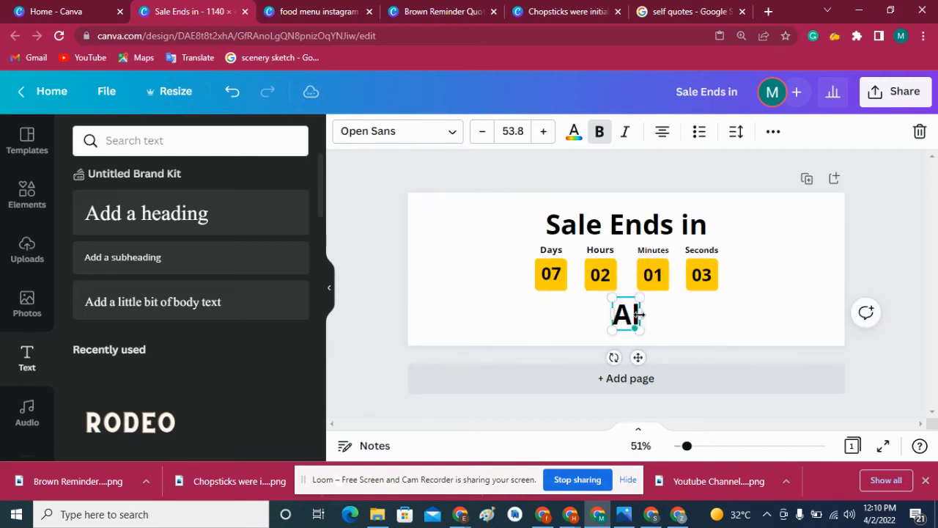
{"action": "type", "text": "l course is 50"}
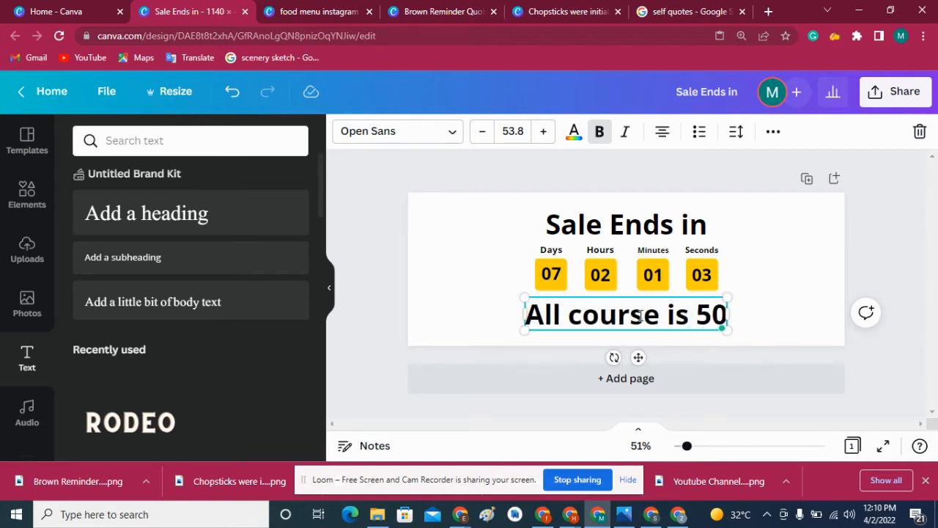
{"action": "type", "text": "% Off"}
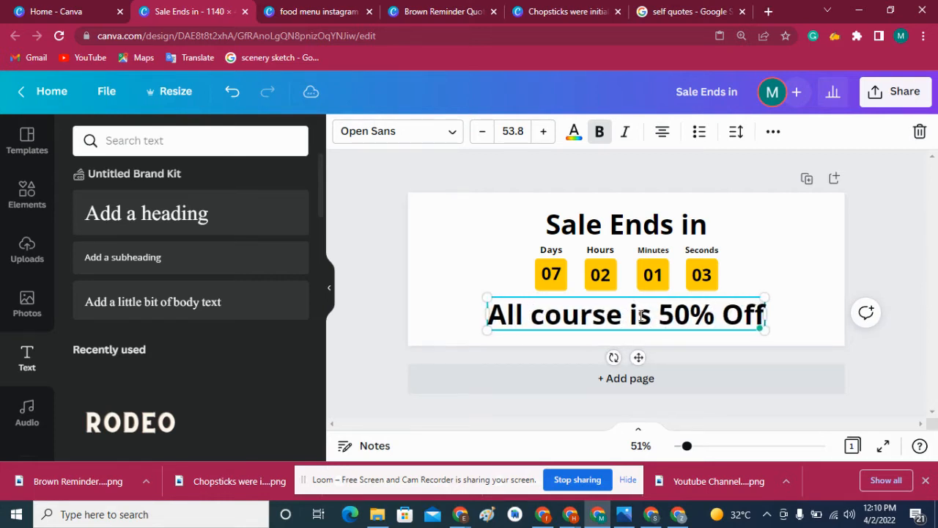
{"action": "type", "text": "s"}
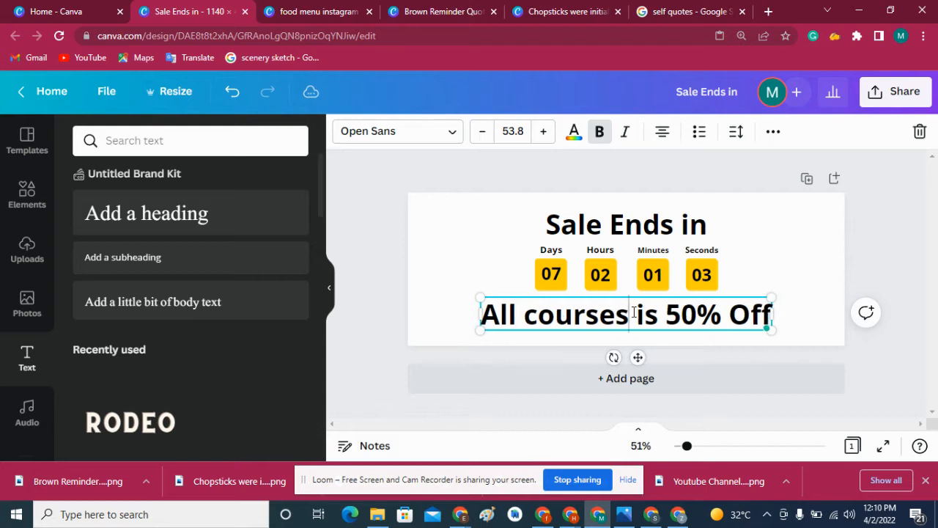
{"action": "double_click", "coordinate": [643, 314]}
{"action": "type", "text": "ae"}
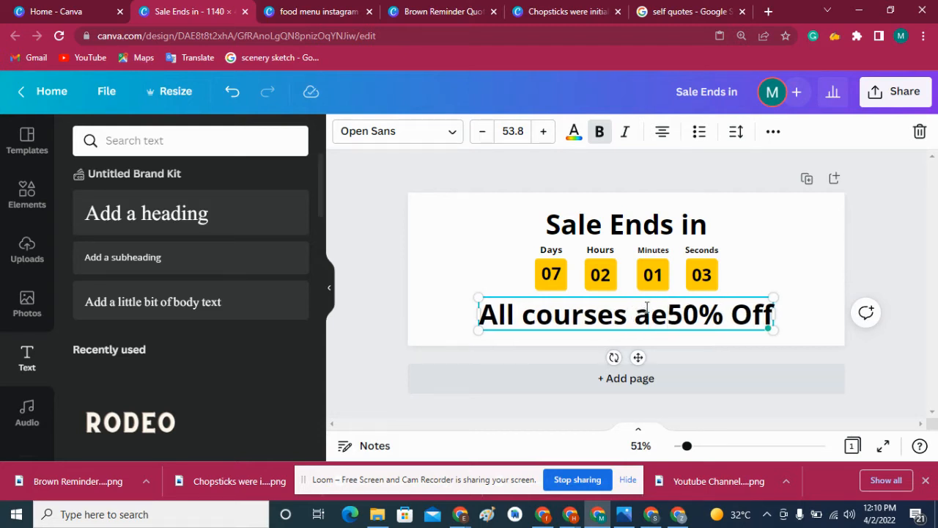
{"action": "key", "text": "BackSpace"}
{"action": "type", "text": "re"}
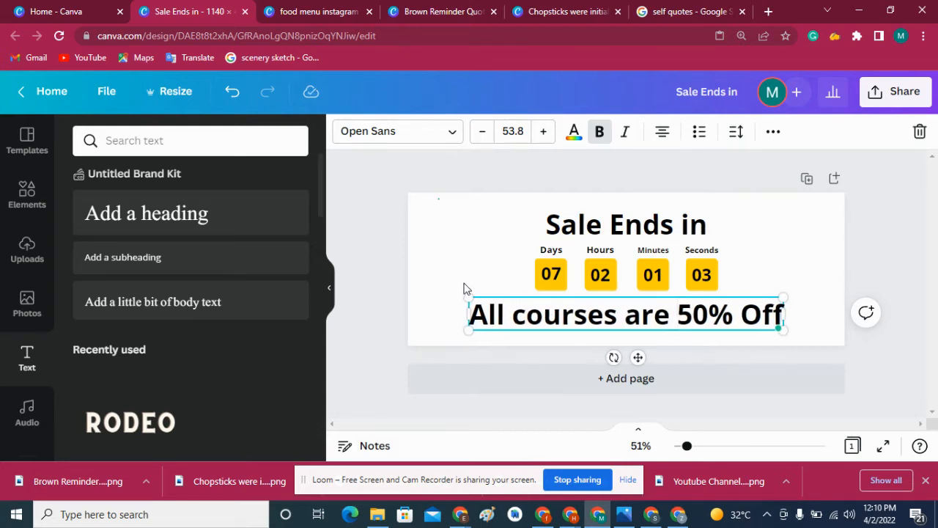
- Reduce the "All courses are 50% Off" text to font size 28.8 and reposition it slightly lower beneath the boxes
{"action": "left_click", "coordinate": [463, 289]}
{"action": "left_click", "coordinate": [466, 303]}
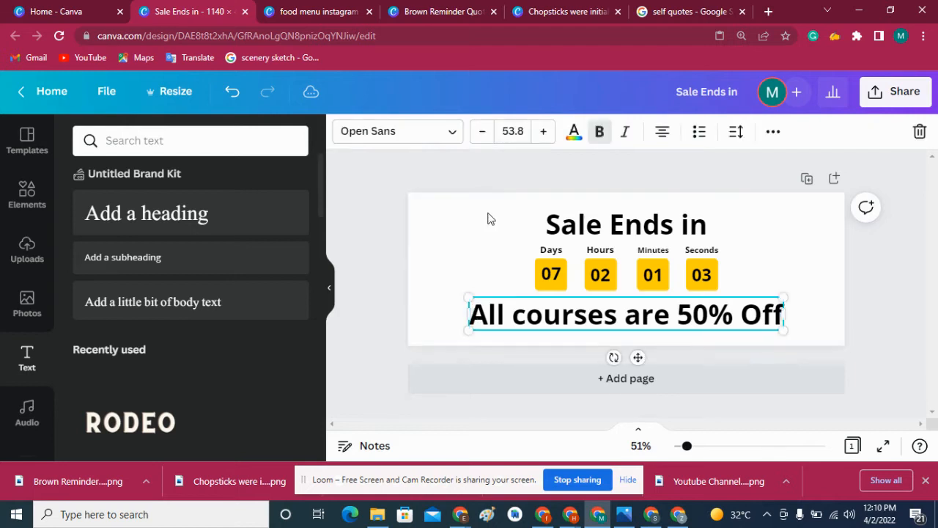
{"action": "left_click", "coordinate": [484, 132]}
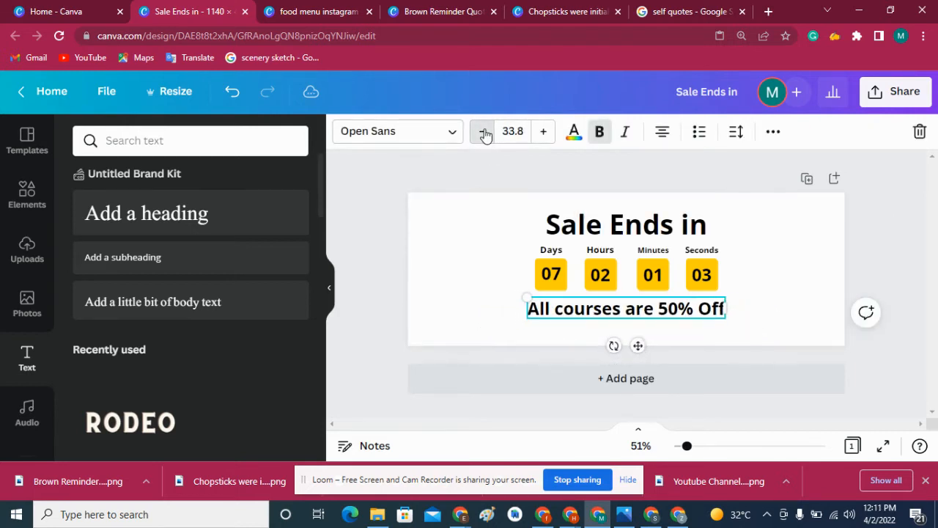
{"action": "left_click", "coordinate": [485, 132]}
{"action": "left_click_drag", "start_coordinate": [636, 341], "coordinate": [639, 346]}
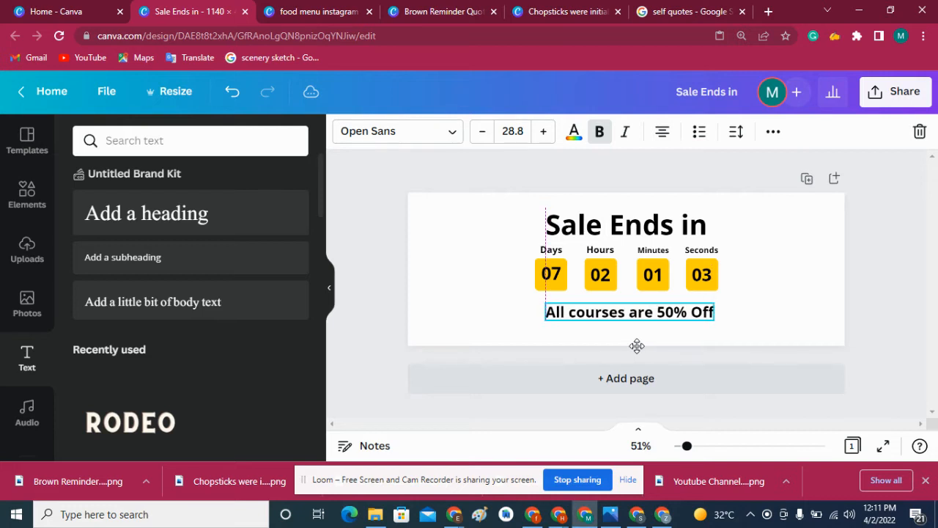
{"action": "left_click", "coordinate": [773, 283]}
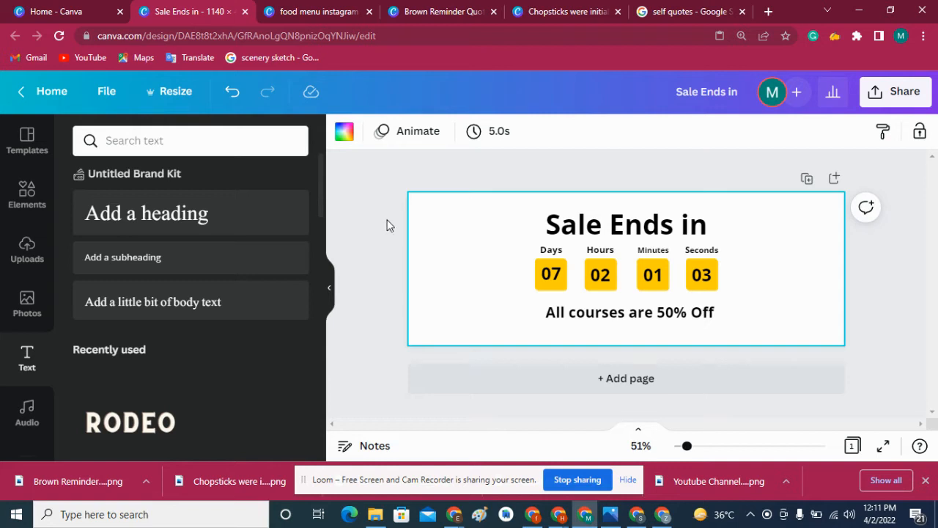
- Select all of the banner's texts and yellow boxes together and move them slightly down on the page
{"action": "left_click", "coordinate": [364, 196]}
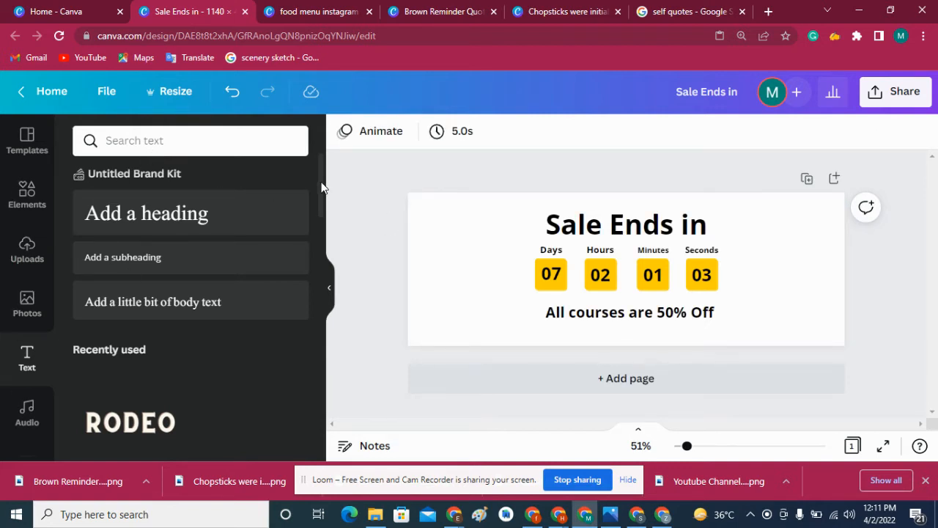
{"action": "left_click_drag", "start_coordinate": [321, 187], "coordinate": [320, 205]}
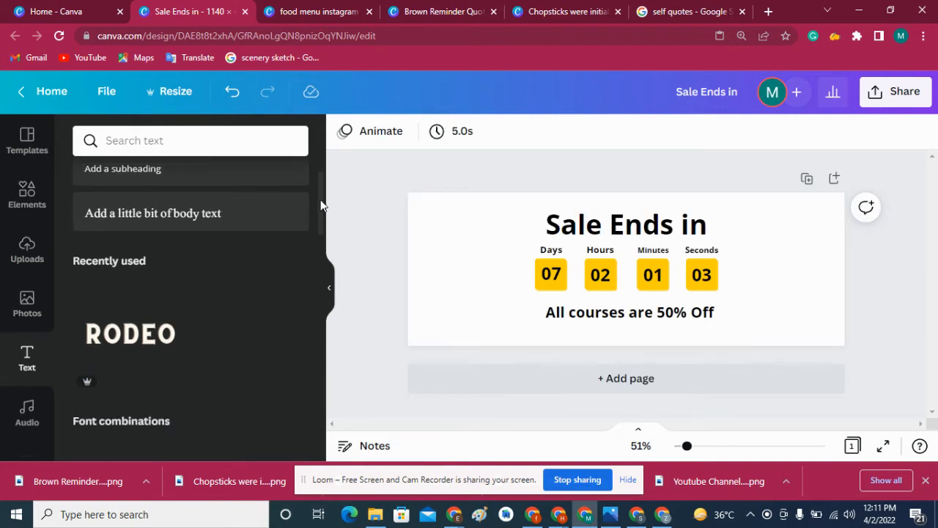
{"action": "left_click", "coordinate": [419, 204]}
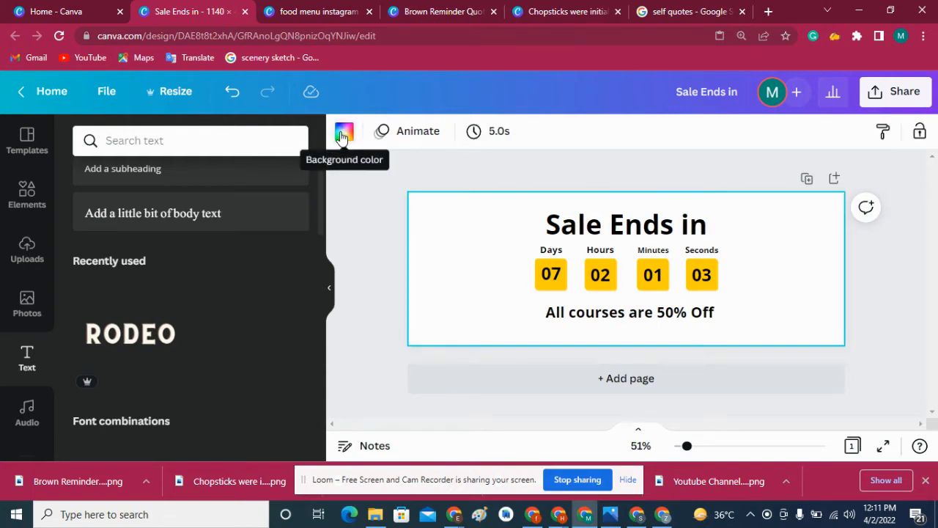
{"action": "left_click_drag", "start_coordinate": [513, 205], "coordinate": [761, 340]}
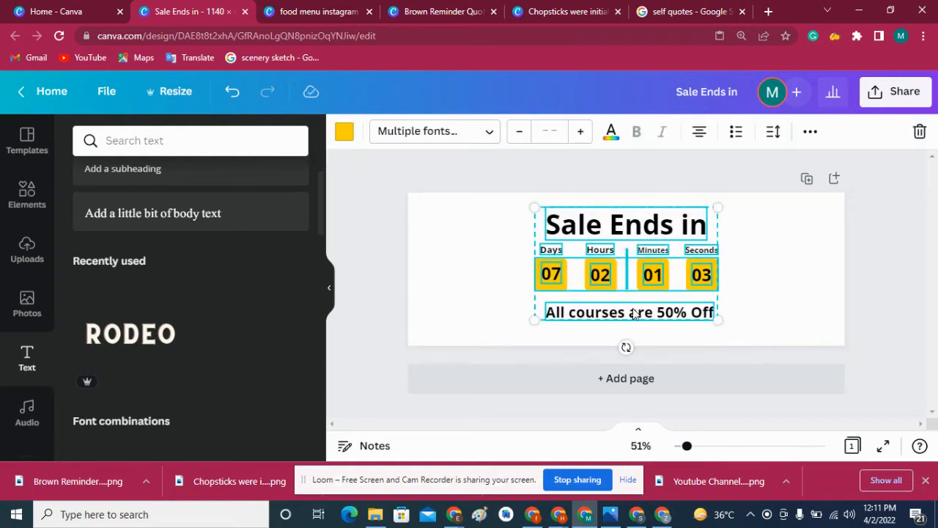
{"action": "left_click_drag", "start_coordinate": [634, 309], "coordinate": [633, 300]}
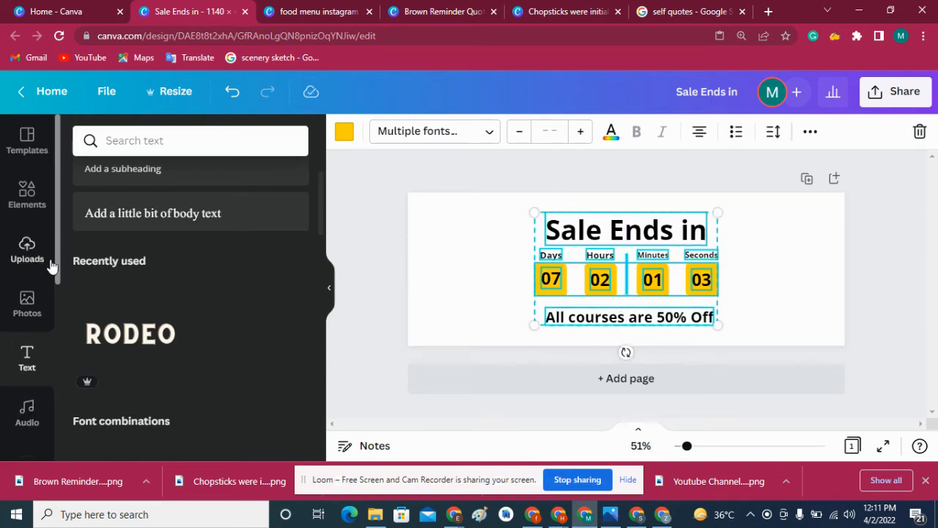
- Browse the categories of the elements library, from graphics and stickers to tables and frames
{"action": "left_click_drag", "start_coordinate": [56, 264], "coordinate": [55, 325]}
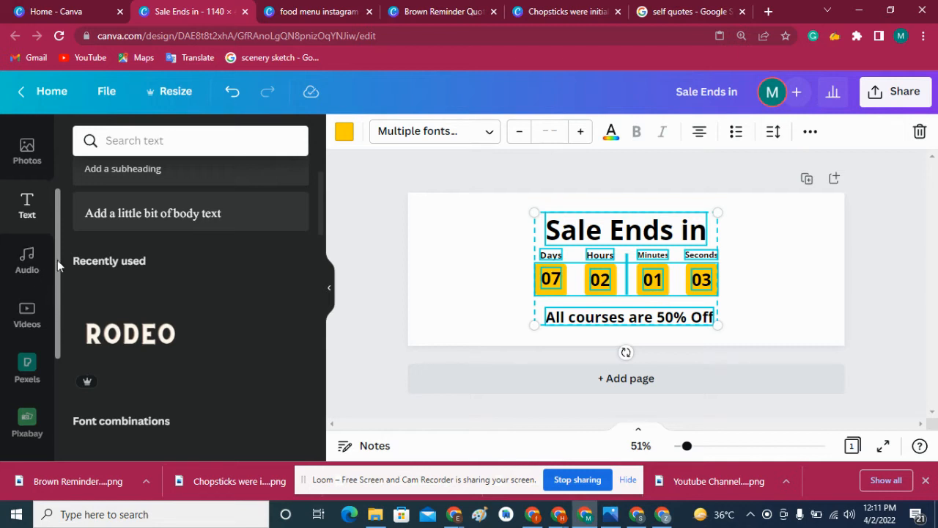
{"action": "left_click_drag", "start_coordinate": [57, 260], "coordinate": [57, 205]}
{"action": "left_click", "coordinate": [27, 192]}
{"action": "scroll", "coordinate": [57, 205], "scroll_direction": "up", "scroll_amount": 2}
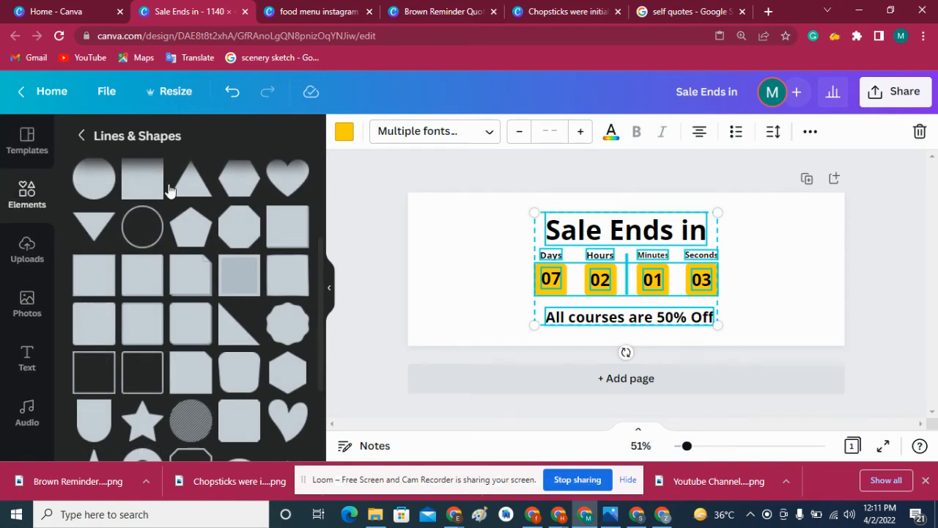
{"action": "left_click", "coordinate": [82, 136]}
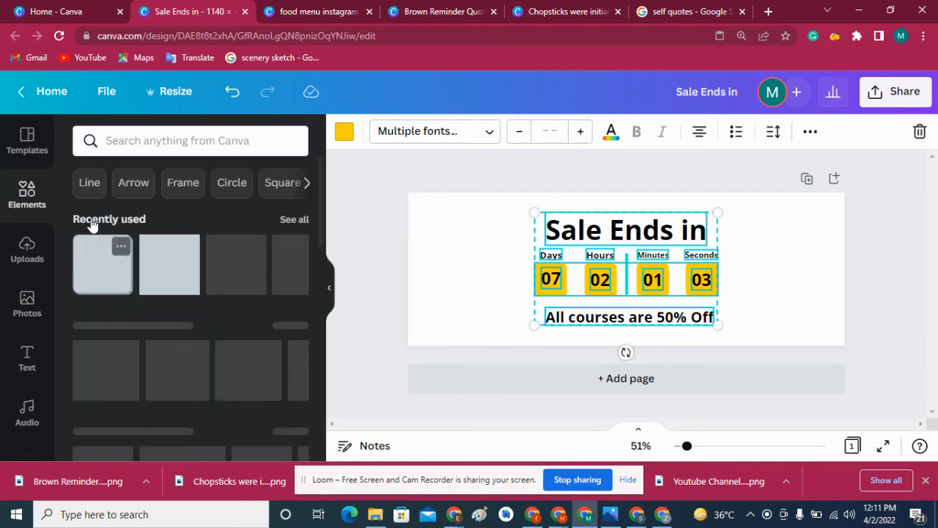
{"action": "scroll", "coordinate": [297, 199], "scroll_direction": "down", "scroll_amount": 8}
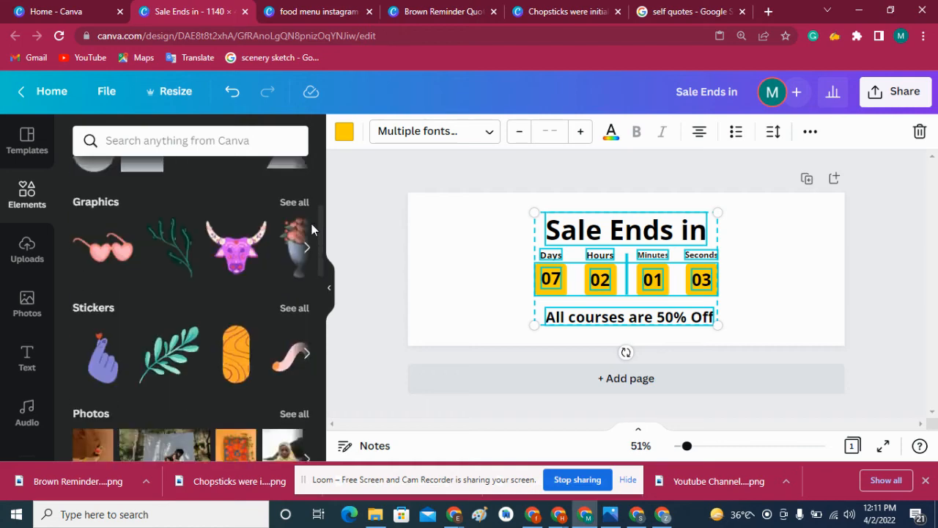
{"action": "scroll", "coordinate": [307, 282], "scroll_direction": "down", "scroll_amount": 10}
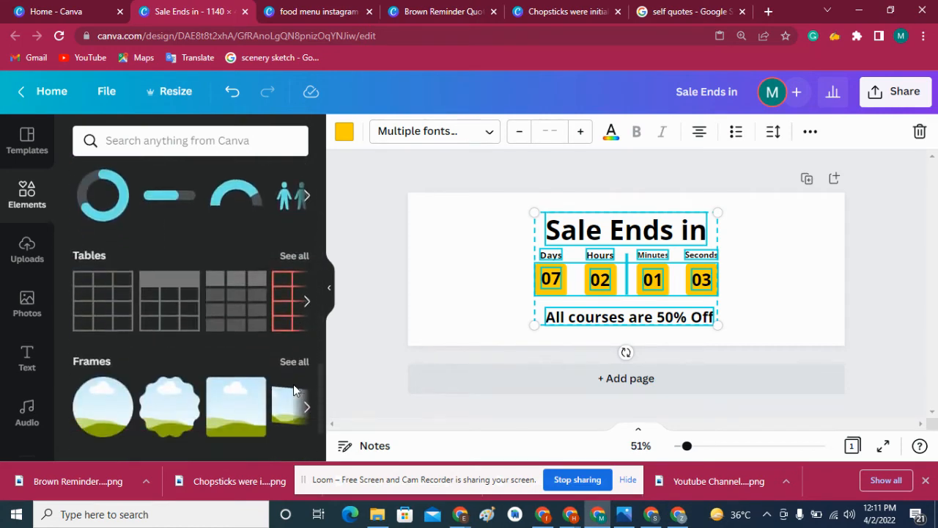
- Search the elements library for "styles"
{"action": "left_click", "coordinate": [220, 140]}
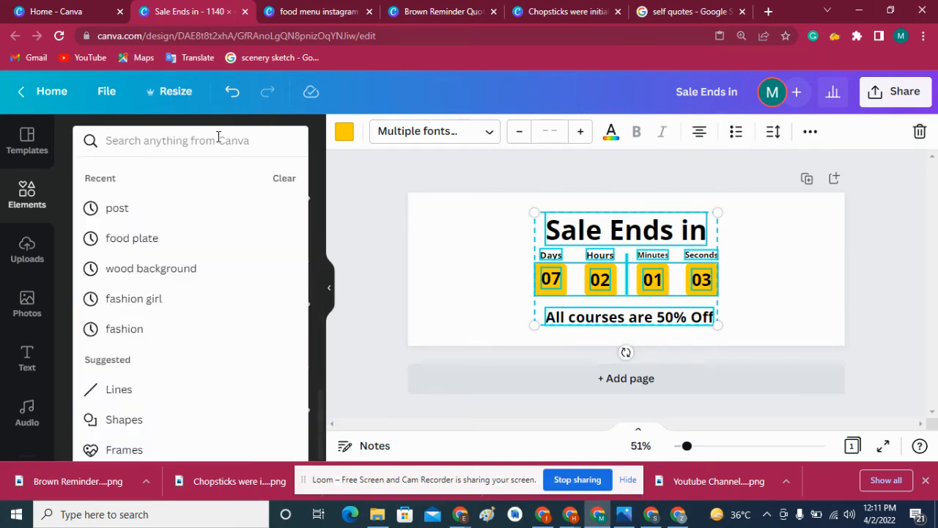
{"action": "type", "text": "styes"}
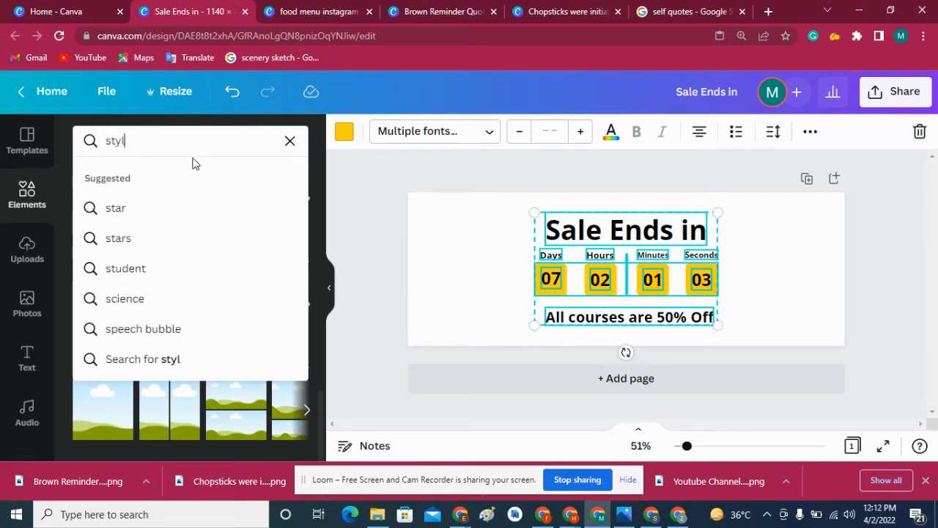
{"action": "type", "text": "es"}
{"action": "key", "text": "Return"}
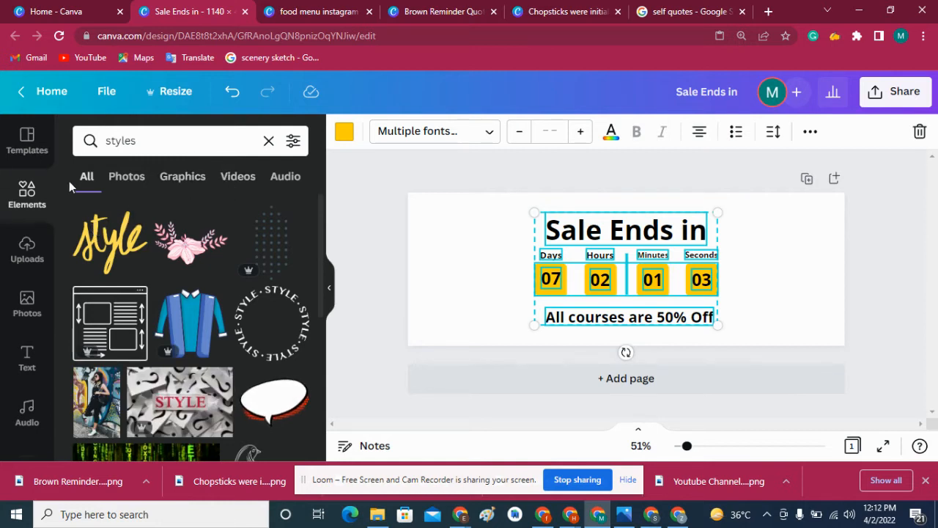
{"action": "scroll", "coordinate": [56, 212], "scroll_direction": "down", "scroll_amount": 5}
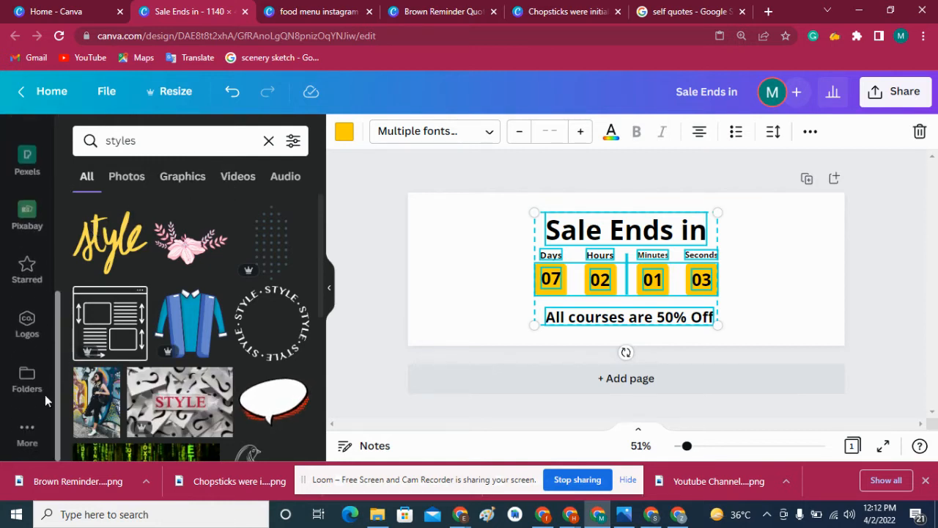
{"action": "scroll", "coordinate": [54, 308], "scroll_direction": "up", "scroll_amount": 5}
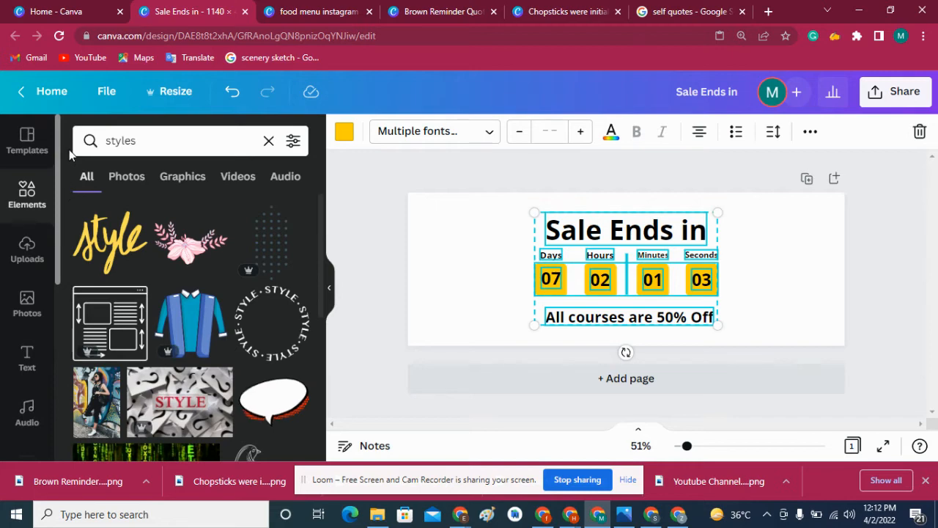
{"action": "scroll", "coordinate": [44, 308], "scroll_direction": "down", "scroll_amount": 6}
- Open the font combinations of the Styles feature and apply the Archivo Black set to the banner's text
{"action": "left_click", "coordinate": [29, 431]}
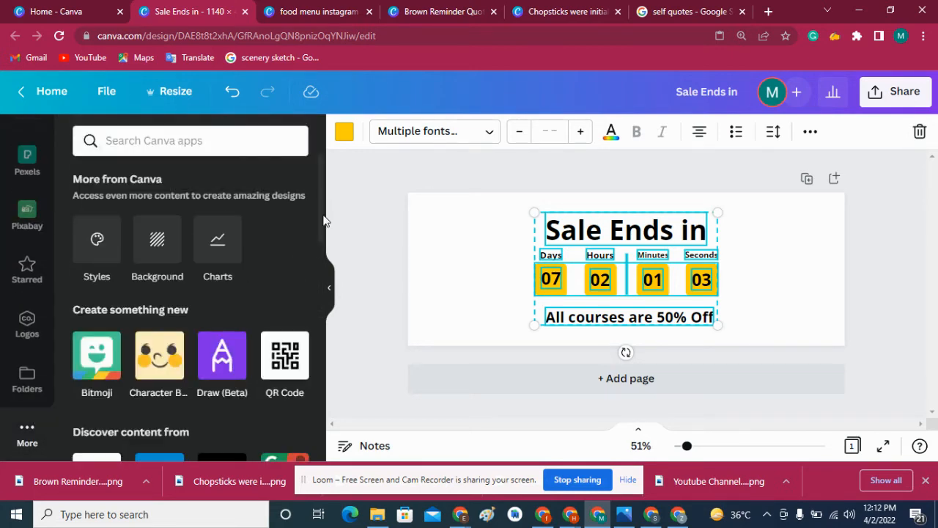
{"action": "scroll", "coordinate": [320, 239], "scroll_direction": "down", "scroll_amount": 1}
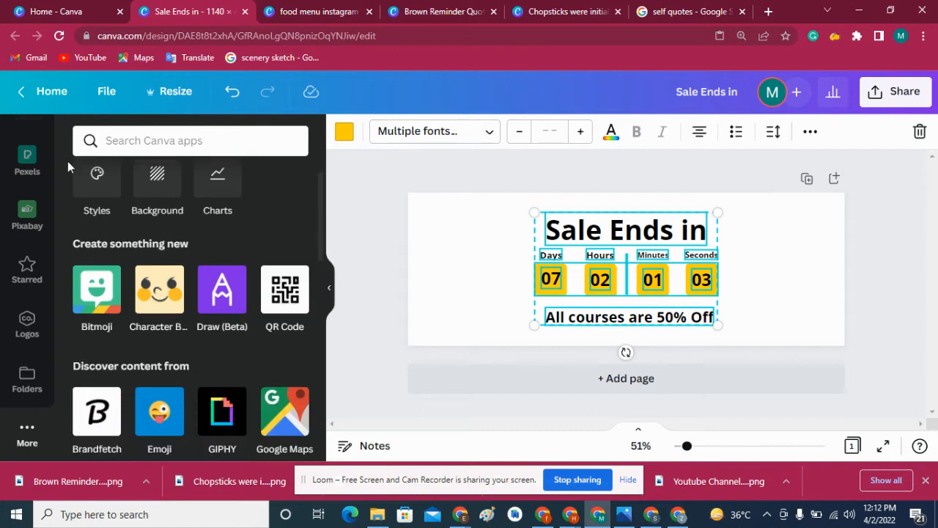
{"action": "left_click", "coordinate": [97, 176]}
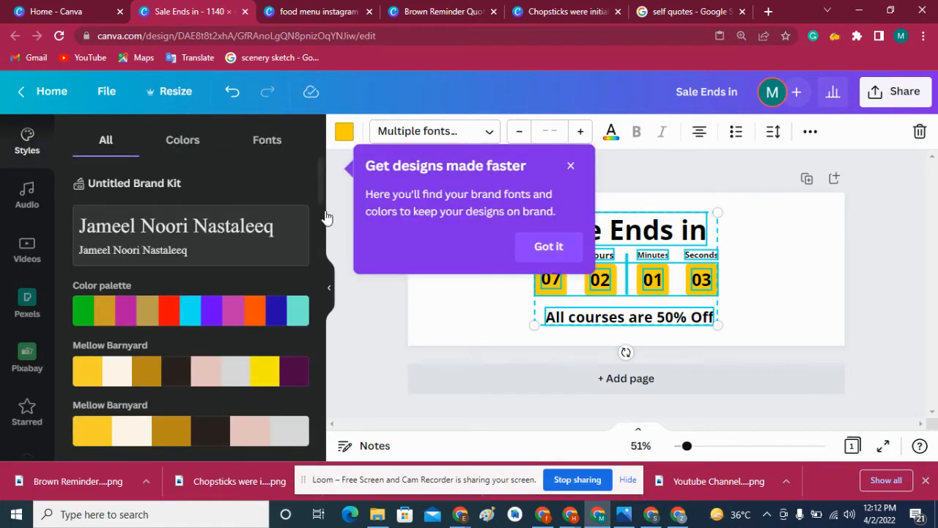
{"action": "left_click", "coordinate": [275, 144]}
{"action": "left_click", "coordinate": [559, 167]}
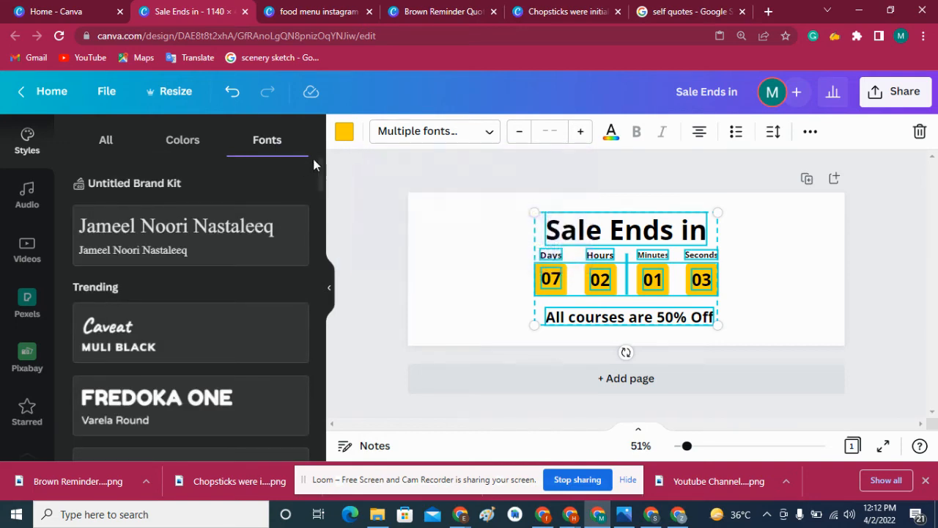
{"action": "left_click_drag", "start_coordinate": [313, 158], "coordinate": [317, 232]}
{"action": "left_click", "coordinate": [205, 251]}
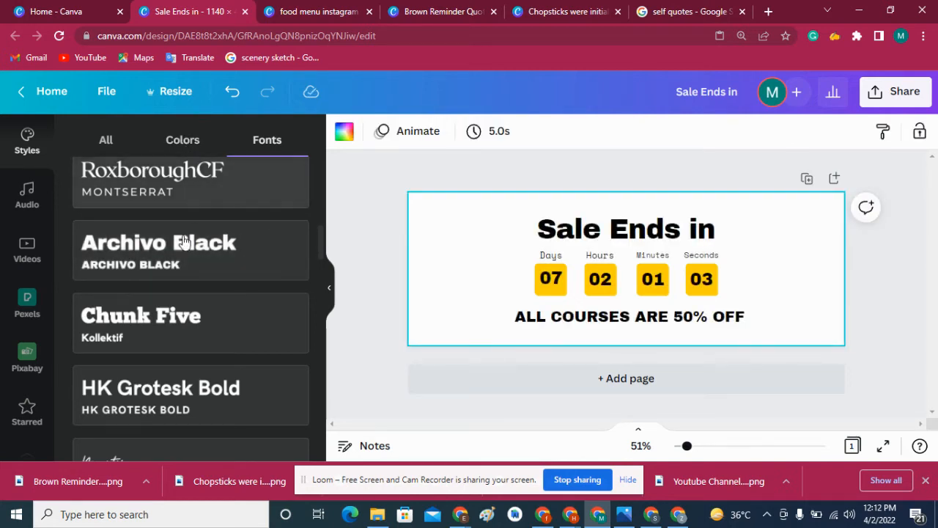
- Try the HK Grotesk Bold font set on the banner's text, then replace it with the Archivo Black and Open Sans set
{"action": "left_click", "coordinate": [184, 257]}
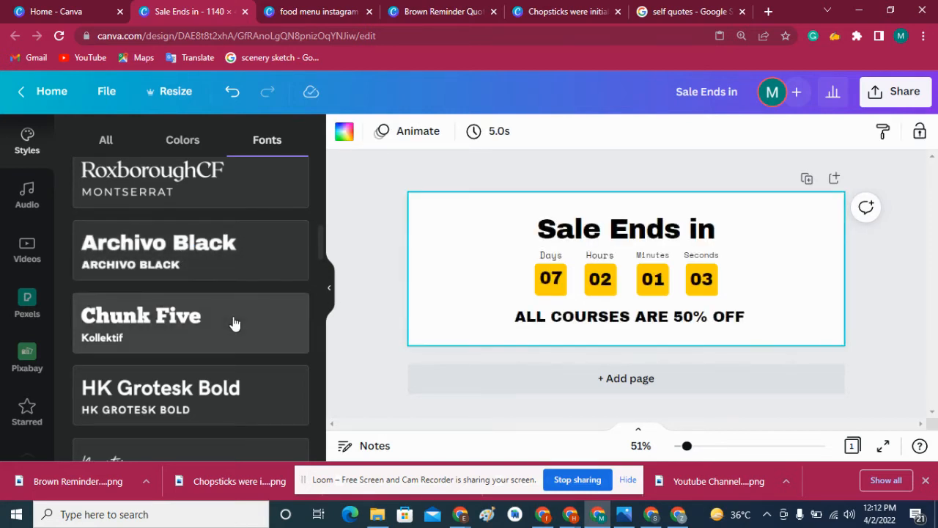
{"action": "left_click", "coordinate": [245, 250]}
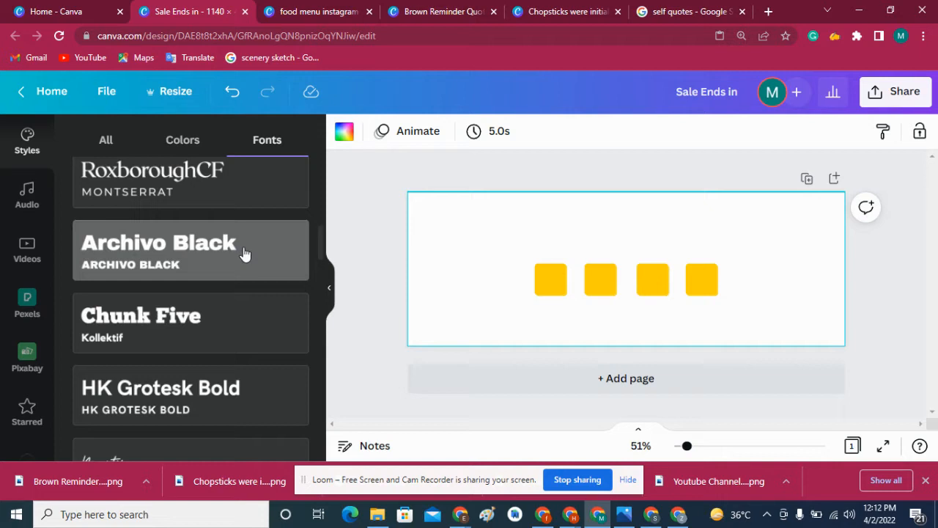
{"action": "left_click", "coordinate": [201, 388]}
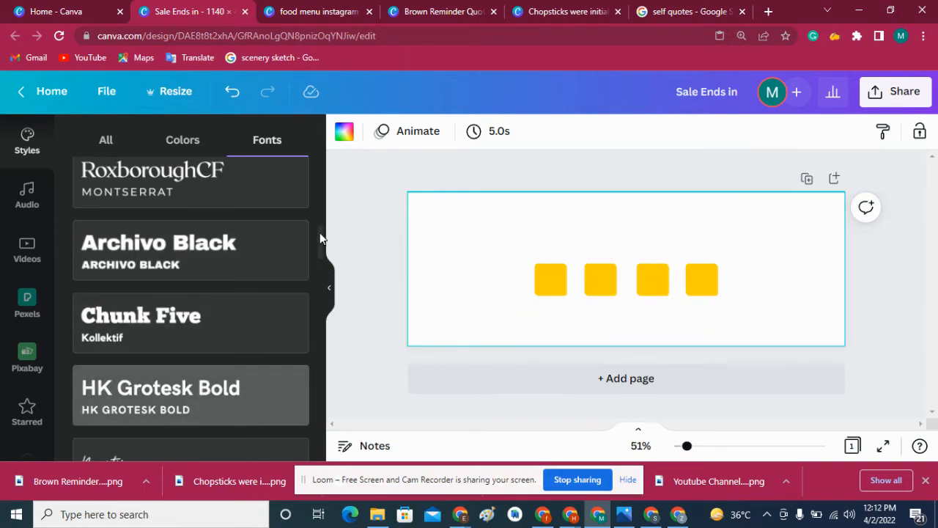
{"action": "left_click_drag", "start_coordinate": [319, 231], "coordinate": [327, 283]}
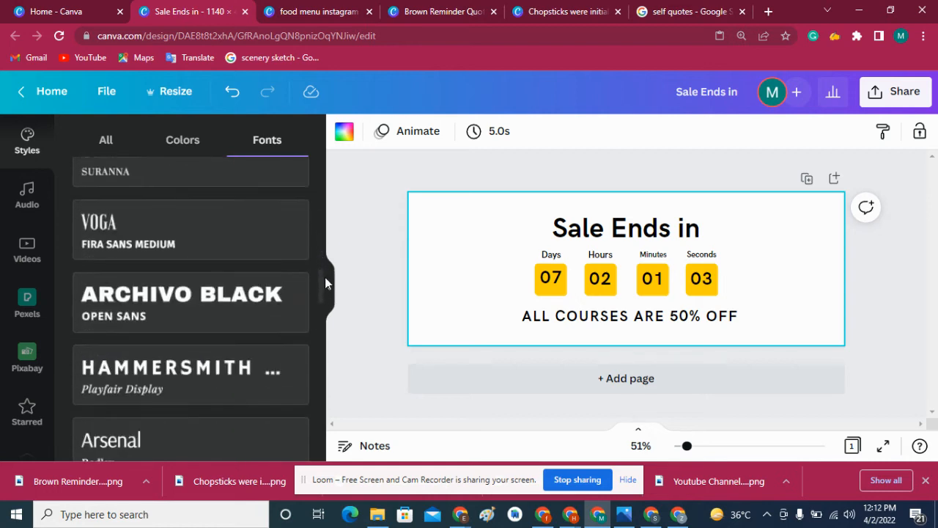
{"action": "left_click", "coordinate": [206, 308]}
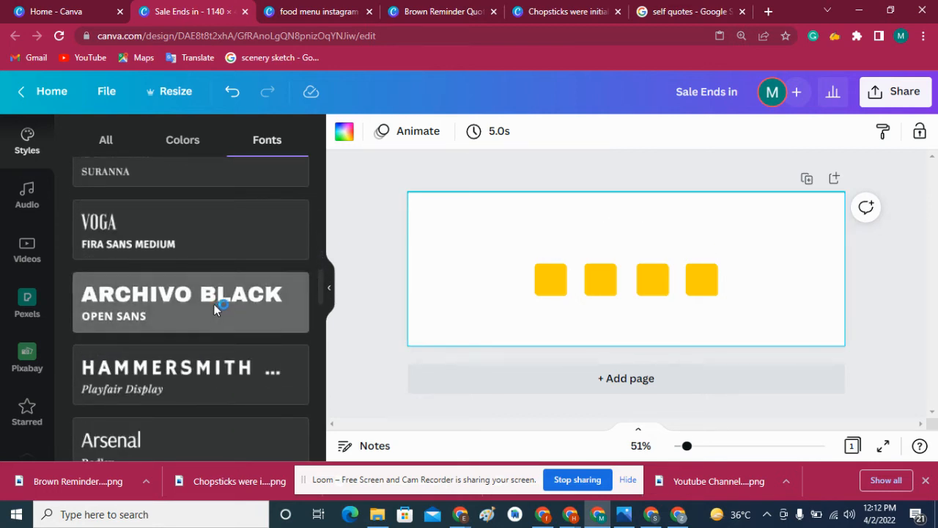
- Browse the color palettes of the Styles feature and try the Toy Store palette on the banner
{"action": "left_click", "coordinate": [189, 141]}
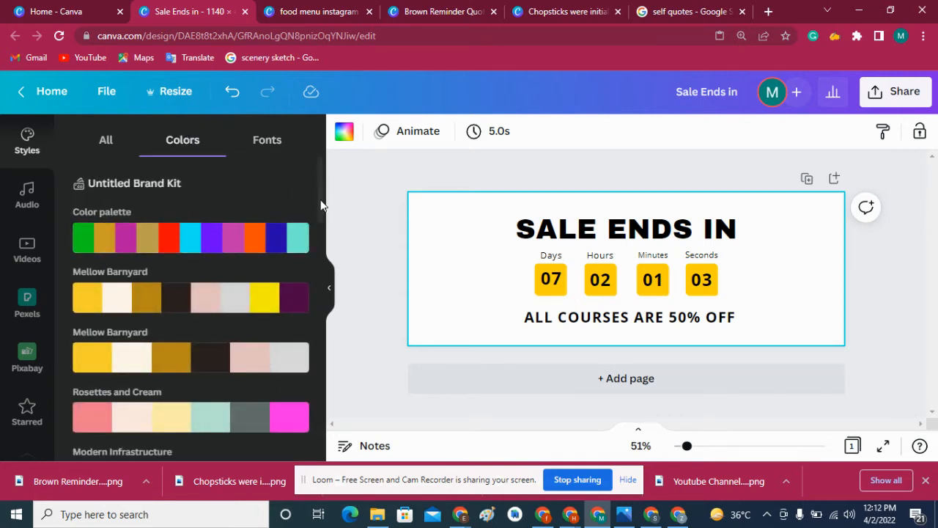
{"action": "left_click_drag", "start_coordinate": [321, 205], "coordinate": [318, 248]}
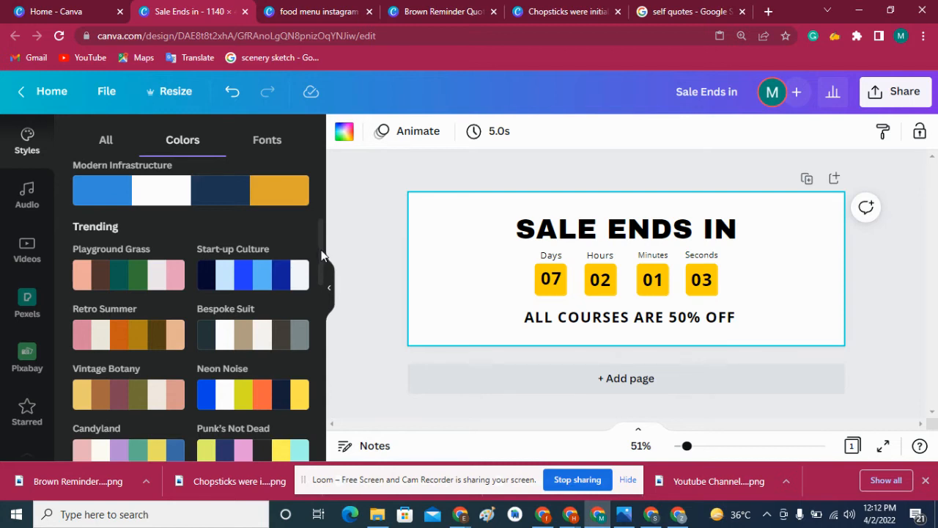
{"action": "left_click_drag", "start_coordinate": [320, 249], "coordinate": [321, 395]}
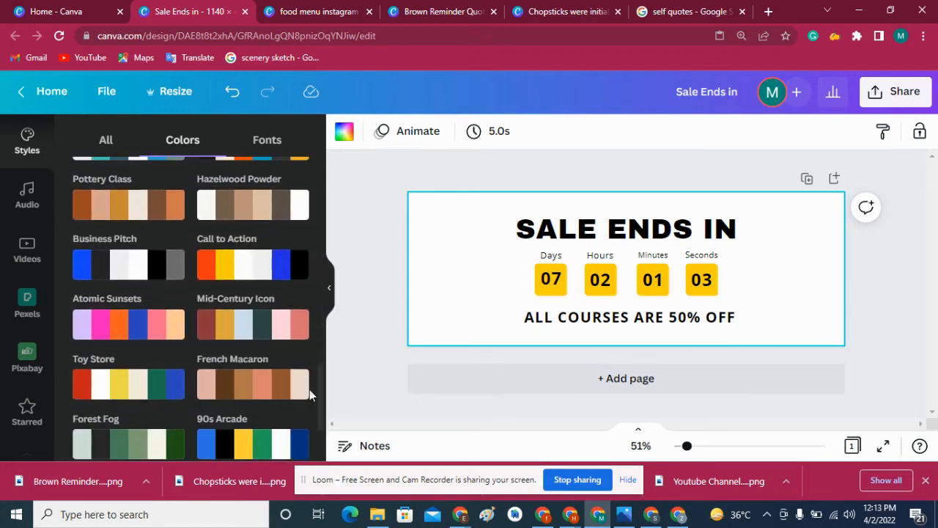
{"action": "left_click", "coordinate": [131, 396]}
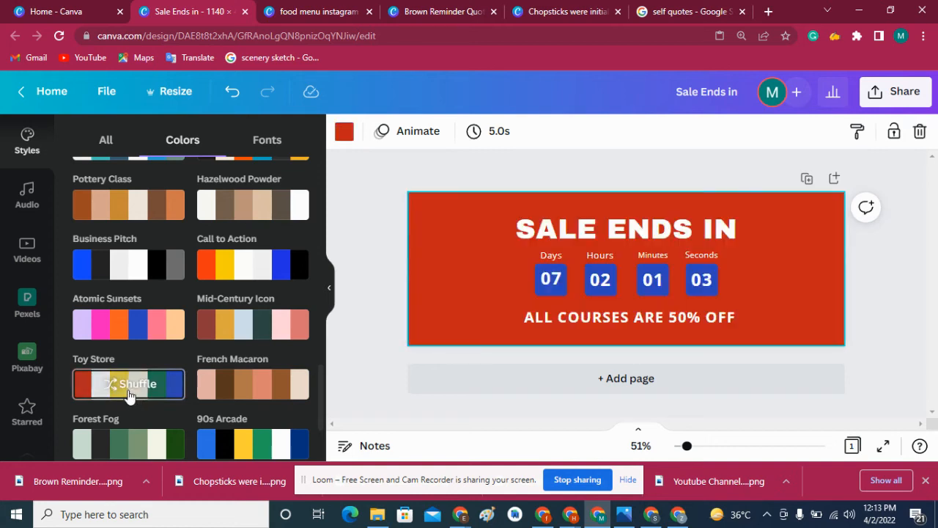
{"action": "left_click", "coordinate": [359, 269]}
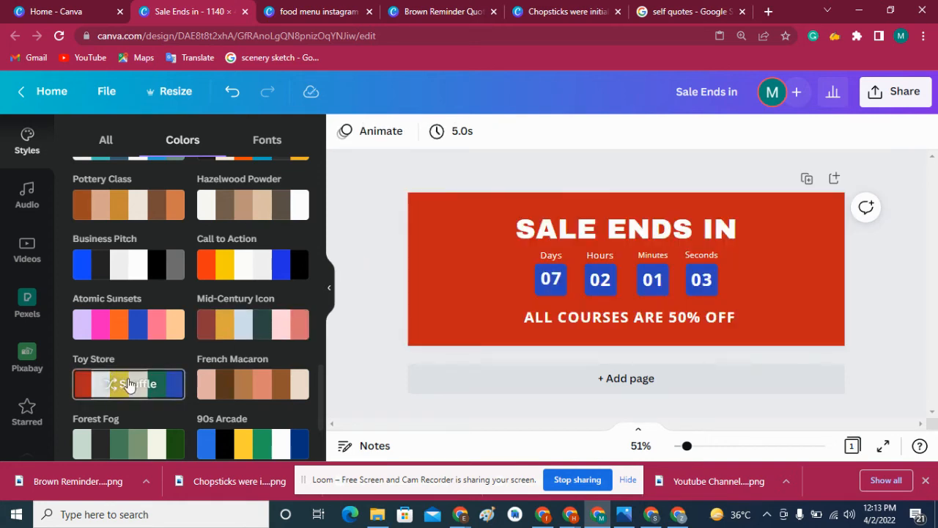
- Shuffle the Toy Store palette repeatedly to try different color arrangements on the banner's background, boxes and text
{"action": "left_click", "coordinate": [126, 387]}
{"action": "left_click", "coordinate": [128, 387]}
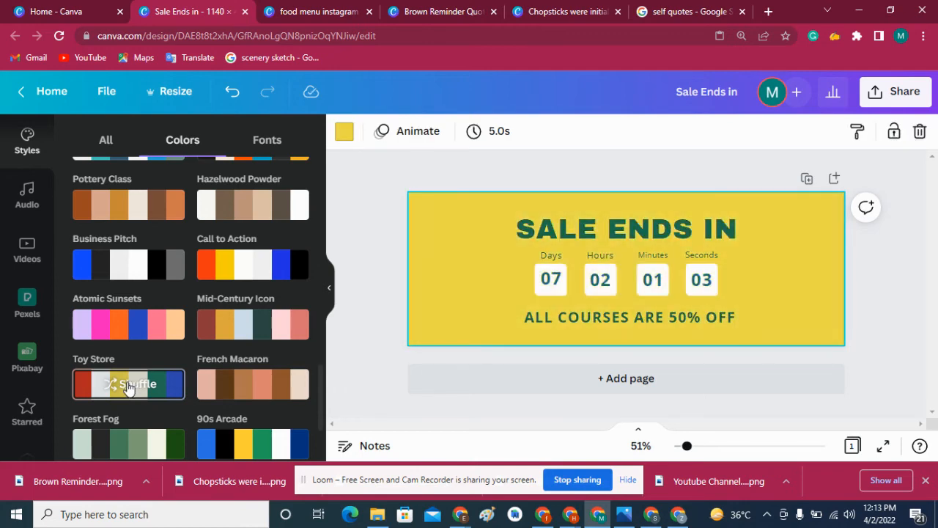
{"action": "left_click", "coordinate": [128, 388]}
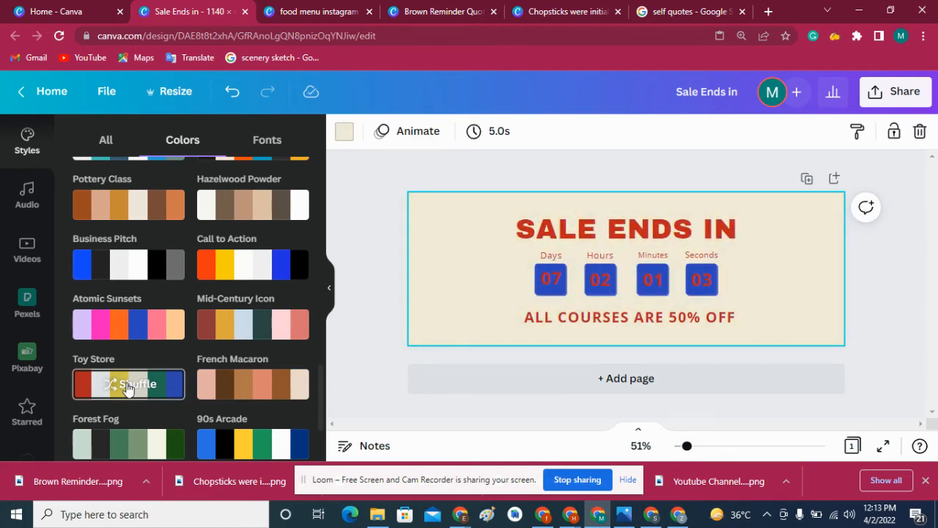
{"action": "left_click", "coordinate": [128, 388]}
{"action": "left_click", "coordinate": [128, 388]}
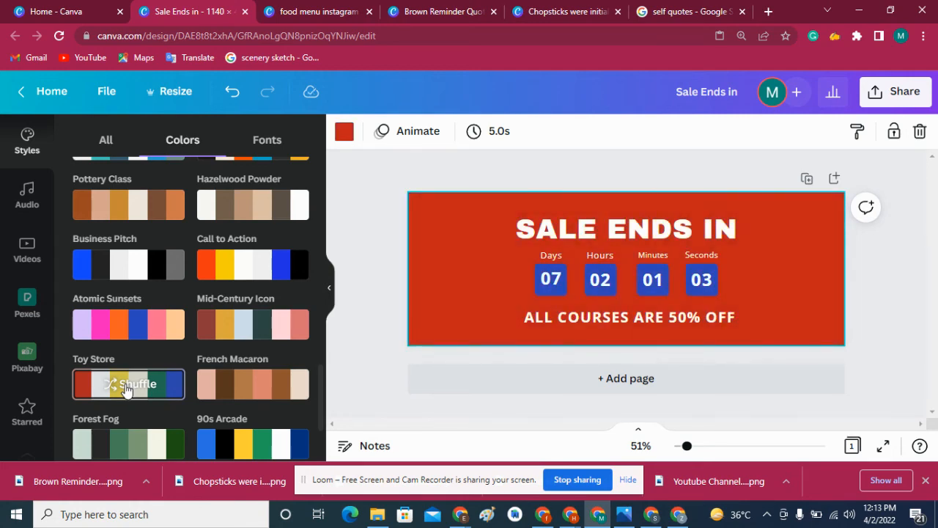
{"action": "left_click", "coordinate": [126, 389]}
{"action": "left_click", "coordinate": [126, 389]}
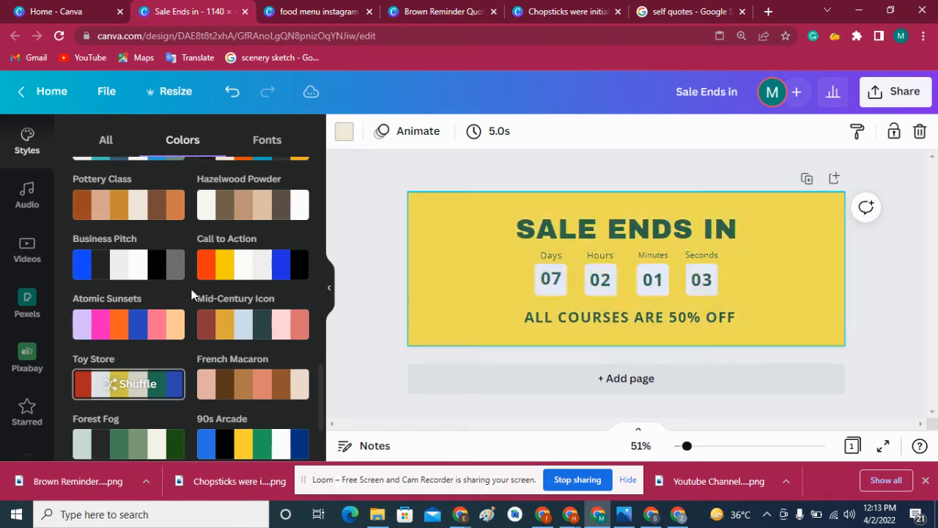
{"action": "left_click", "coordinate": [126, 389]}
- Apply the Call to Action palette and shuffle it to an off-white background with orange countdown boxes and black text
{"action": "left_click", "coordinate": [226, 268]}
{"action": "left_click", "coordinate": [227, 269]}
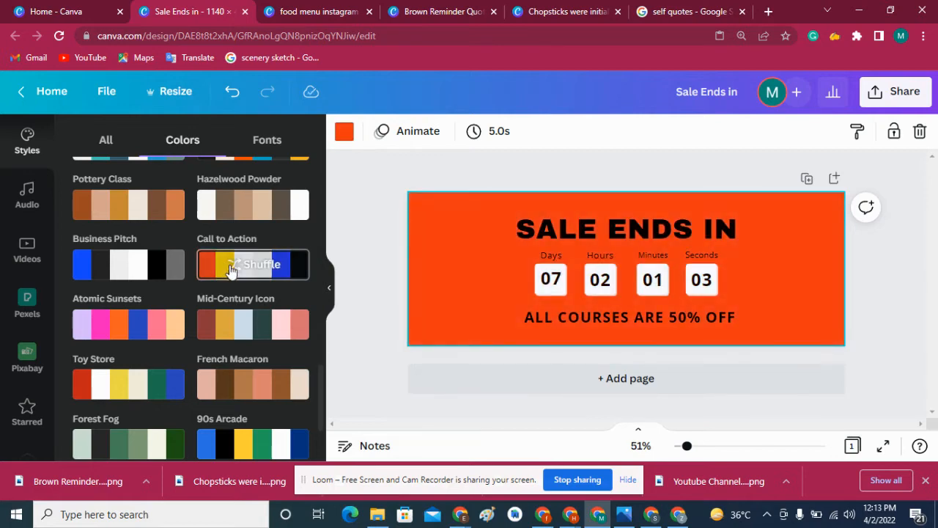
{"action": "left_click", "coordinate": [233, 270]}
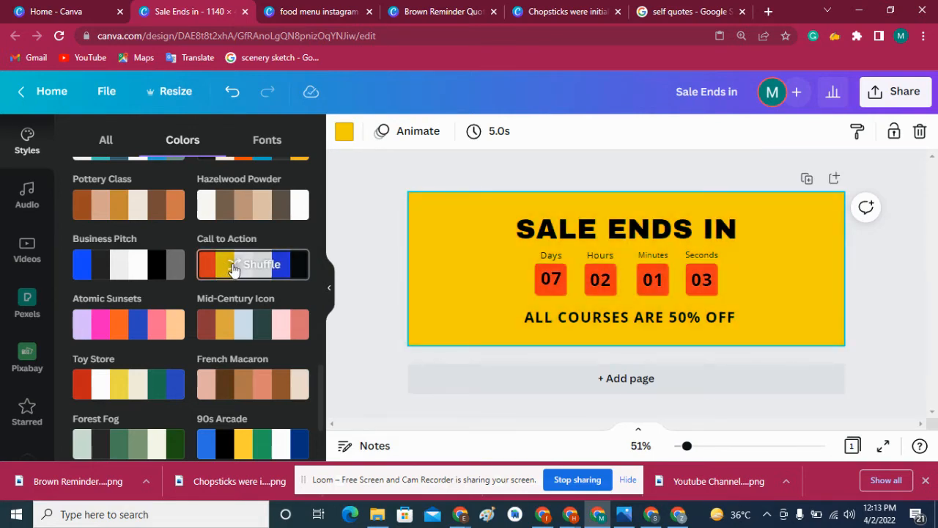
{"action": "left_click", "coordinate": [234, 270]}
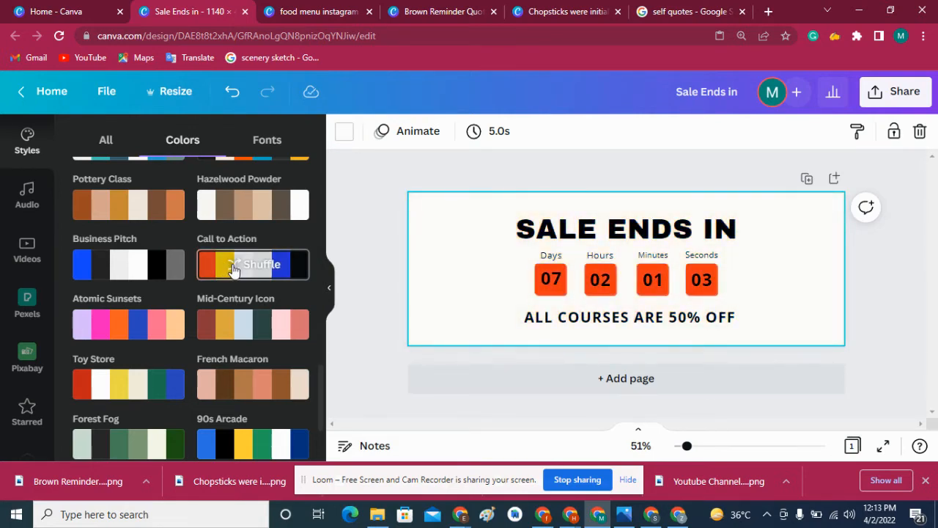
- Change the text color of the countdown numbers 07, 02, 01 and 03 to the off-white document color
{"action": "left_click", "coordinate": [550, 278]}
{"action": "left_click", "coordinate": [574, 132]}
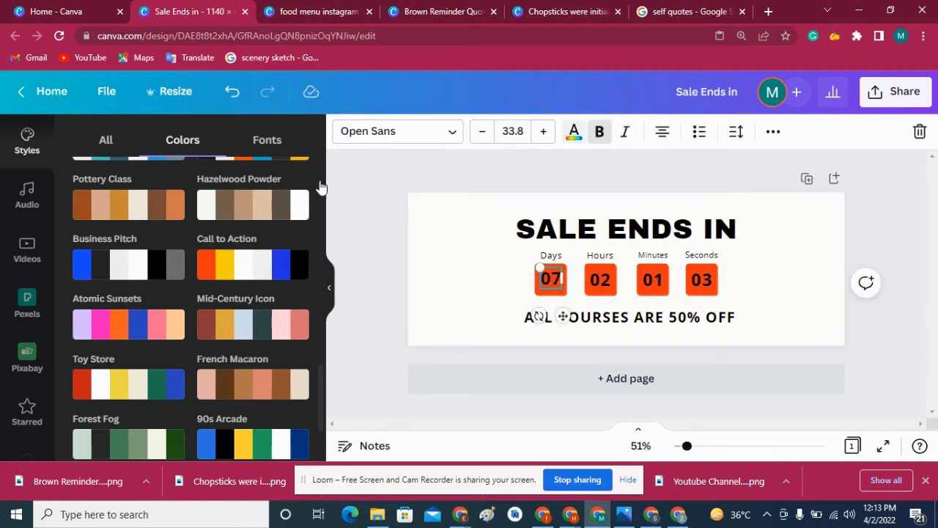
{"action": "left_click", "coordinate": [601, 285]}
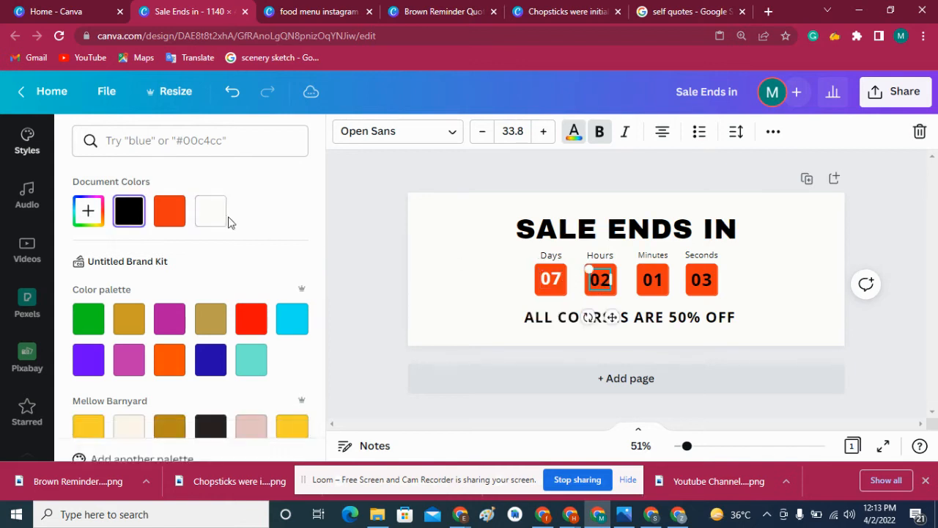
{"action": "left_click", "coordinate": [214, 214]}
{"action": "left_click", "coordinate": [648, 285]}
{"action": "left_click", "coordinate": [210, 211]}
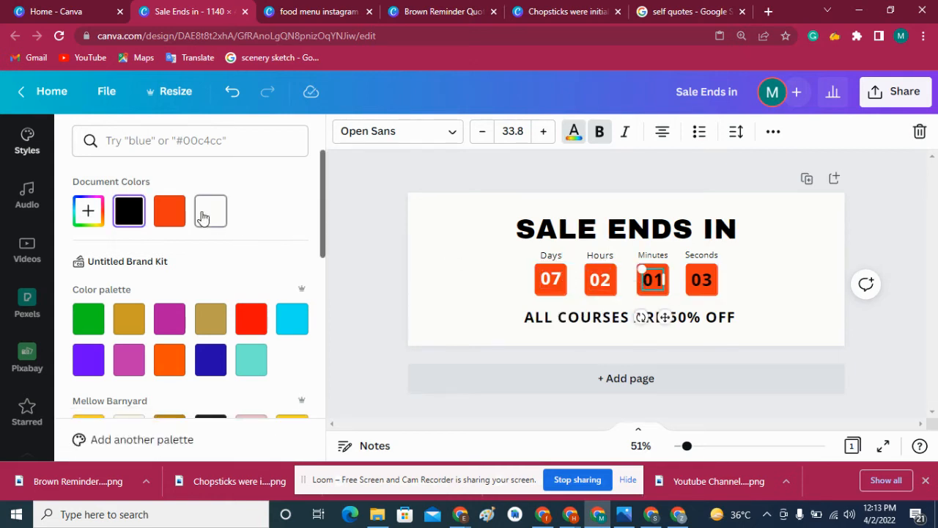
{"action": "left_click", "coordinate": [702, 280]}
{"action": "left_click", "coordinate": [210, 211]}
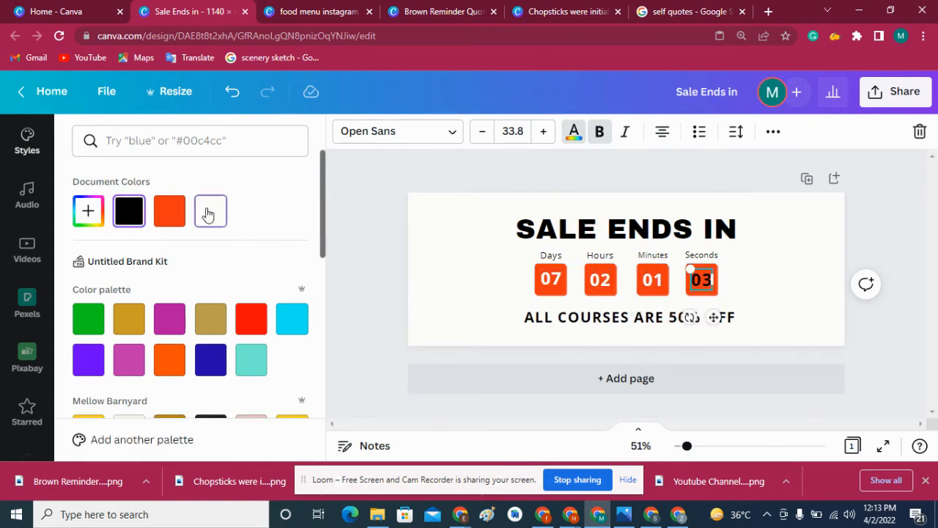
{"action": "left_click", "coordinate": [403, 232]}
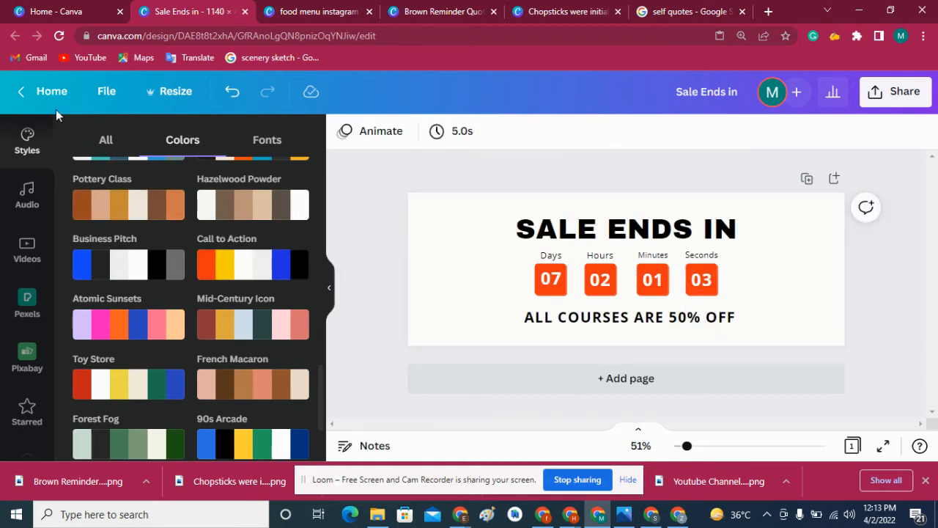
- Return to the elements library and search it for "stars"
{"action": "scroll", "coordinate": [317, 347], "scroll_direction": "up", "scroll_amount": 10}
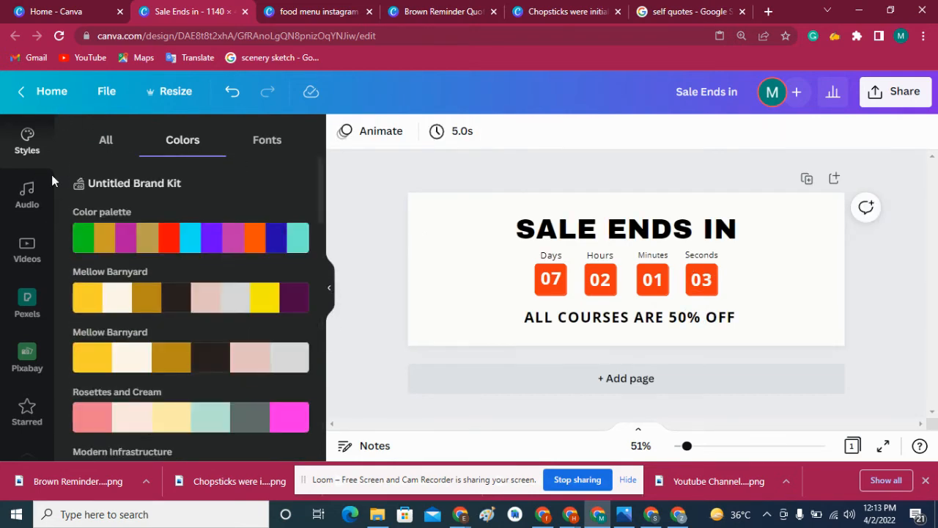
{"action": "scroll", "coordinate": [56, 288], "scroll_direction": "up", "scroll_amount": 3}
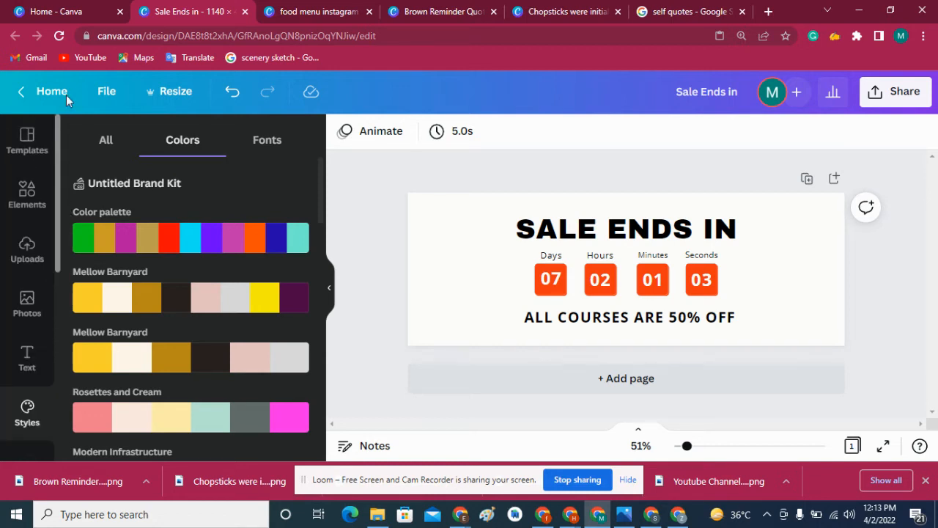
{"action": "double_click", "coordinate": [143, 142]}
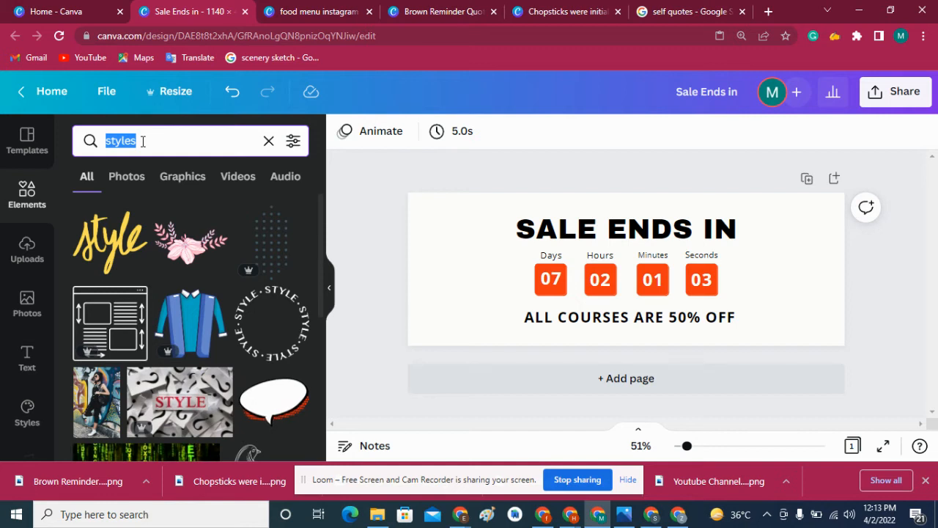
{"action": "type", "text": "stars"}
{"action": "key", "text": "Return"}
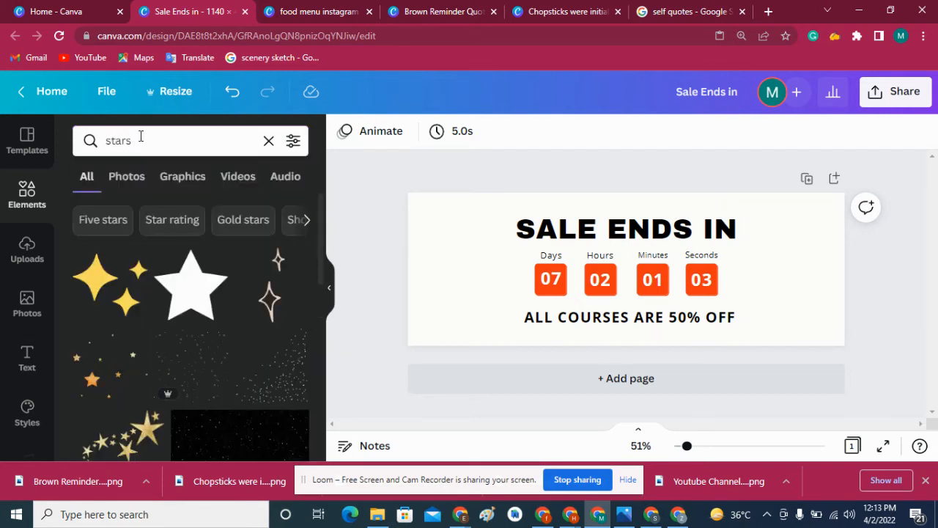
- Try the scattered orange stars graphic on the banner and delete it
{"action": "scroll", "coordinate": [247, 252], "scroll_direction": "down", "scroll_amount": 1}
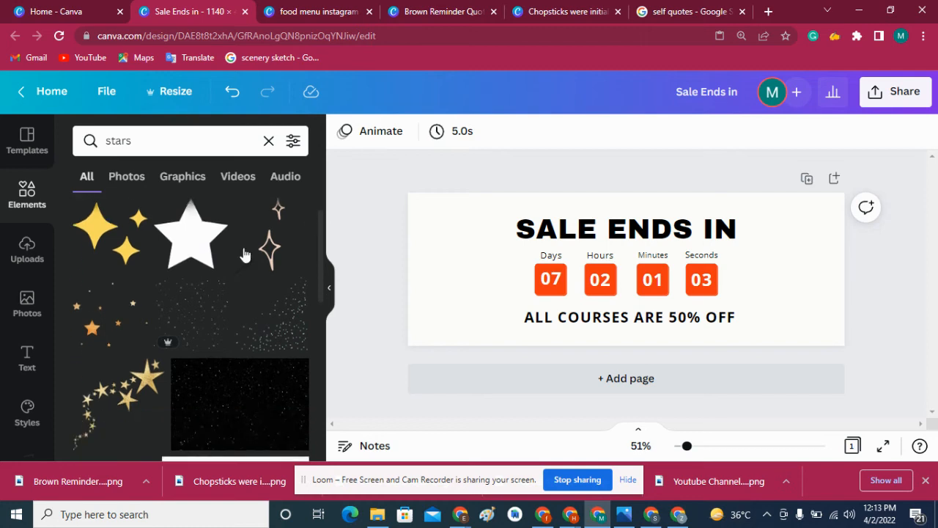
{"action": "left_click", "coordinate": [97, 317]}
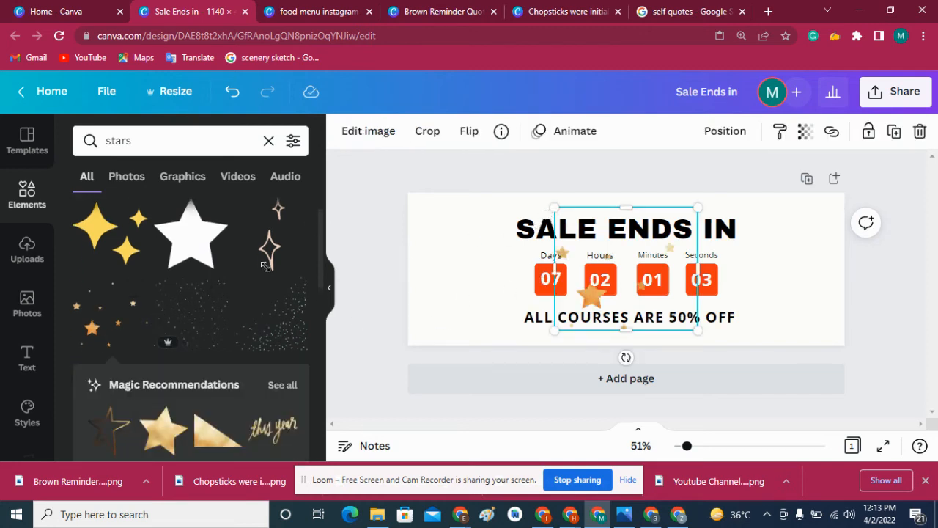
{"action": "key", "text": "Delete"}
- Search the elements library for "pattern" and browse the results for a decorative banner graphic
{"action": "left_click", "coordinate": [159, 140]}
{"action": "type", "text": "pattern"}
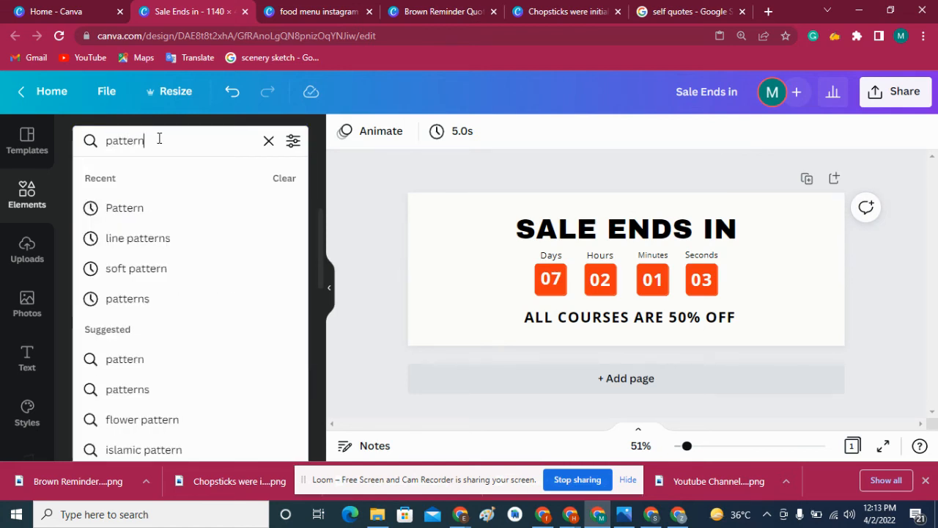
{"action": "key", "text": "Return"}
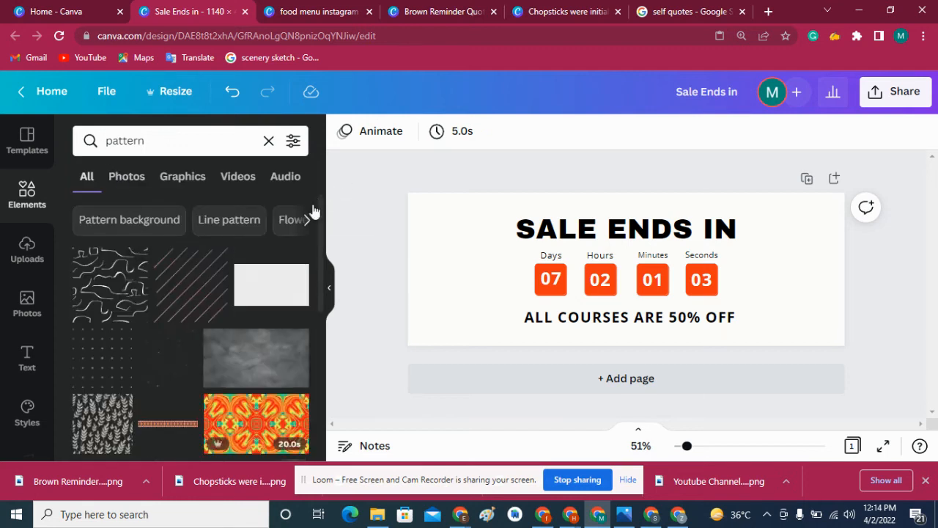
{"action": "scroll", "coordinate": [317, 204], "scroll_direction": "down", "scroll_amount": 5}
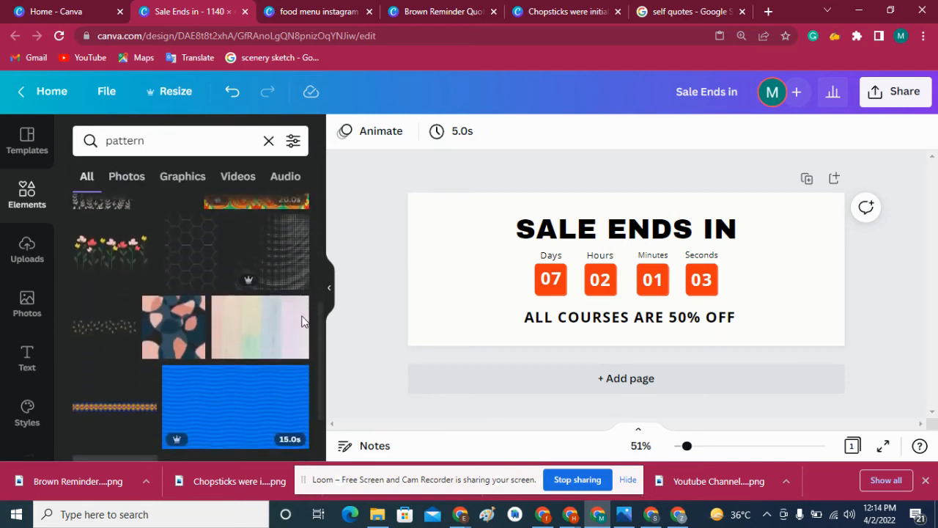
{"action": "scroll", "coordinate": [291, 355], "scroll_direction": "down", "scroll_amount": 2}
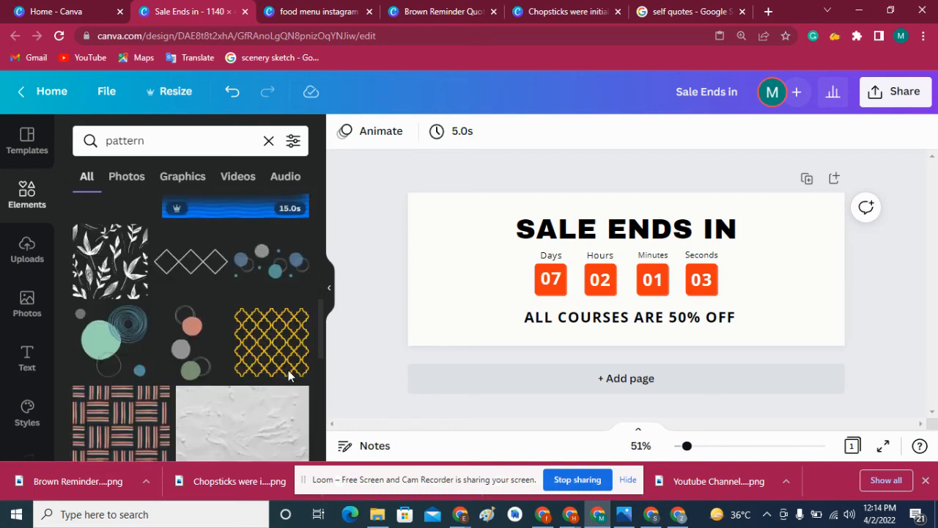
{"action": "scroll", "coordinate": [288, 369], "scroll_direction": "down", "scroll_amount": 3}
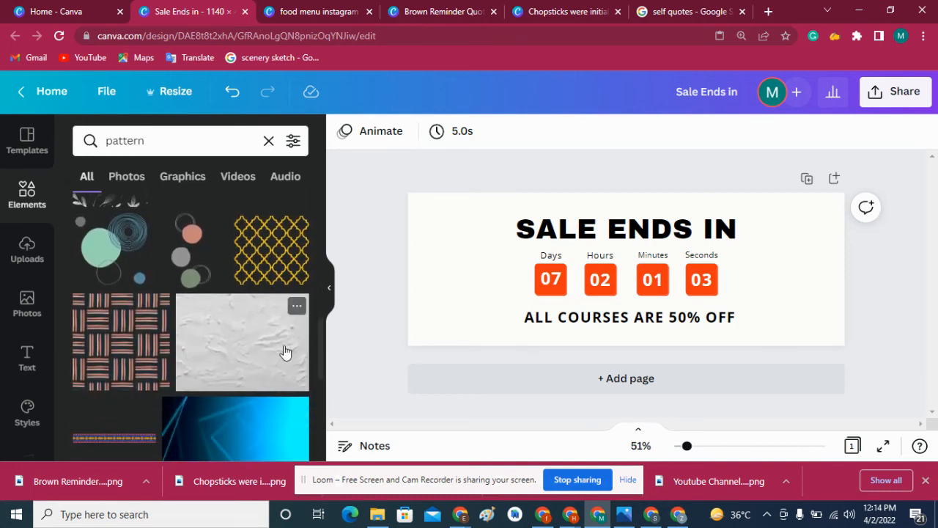
{"action": "scroll", "coordinate": [313, 338], "scroll_direction": "down", "scroll_amount": 8}
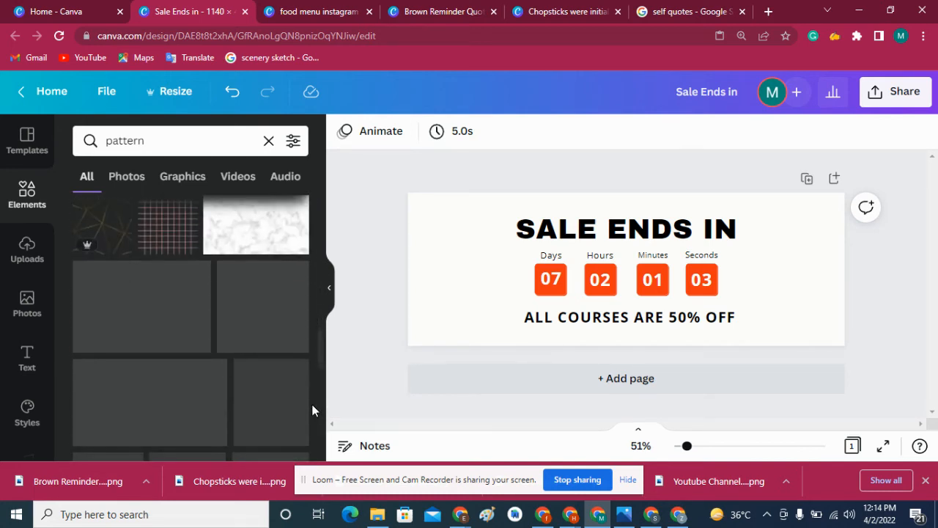
{"action": "scroll", "coordinate": [307, 414], "scroll_direction": "down", "scroll_amount": 6}
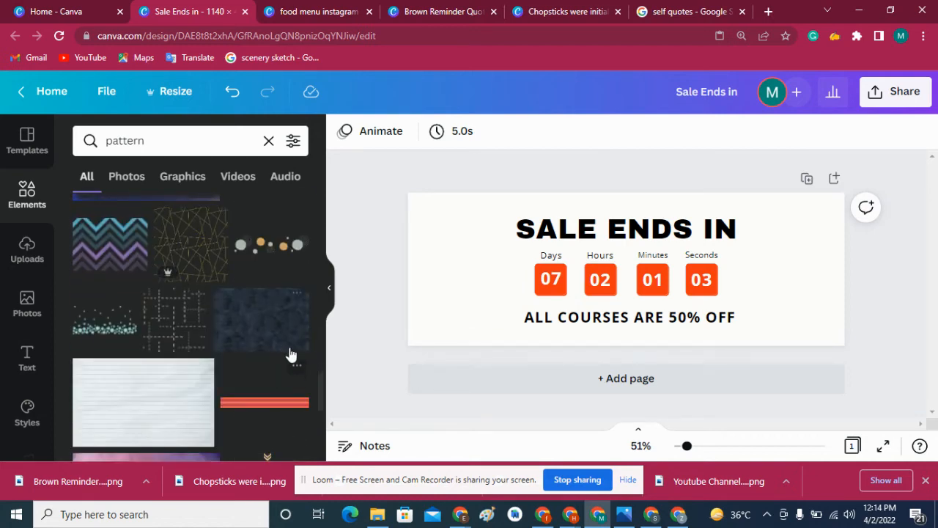
{"action": "scroll", "coordinate": [313, 379], "scroll_direction": "down", "scroll_amount": 10}
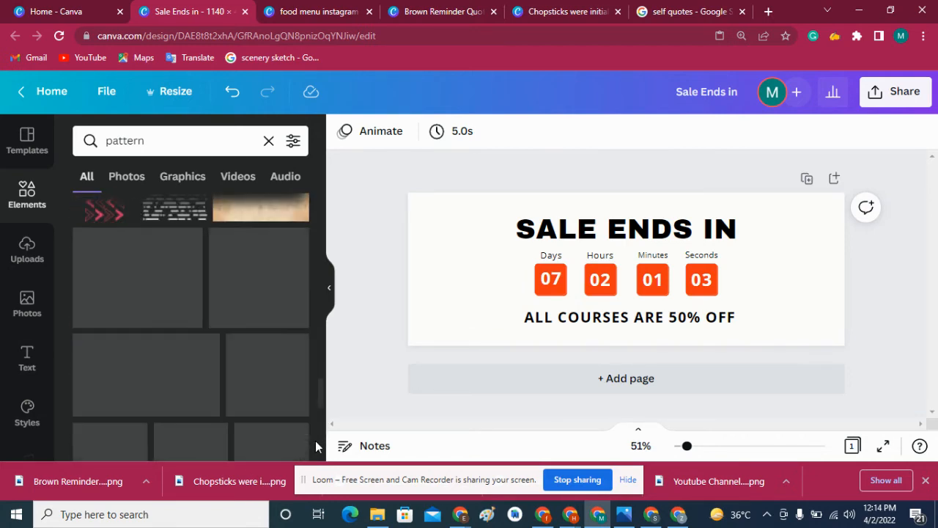
{"action": "scroll", "coordinate": [315, 437], "scroll_direction": "down", "scroll_amount": 8}
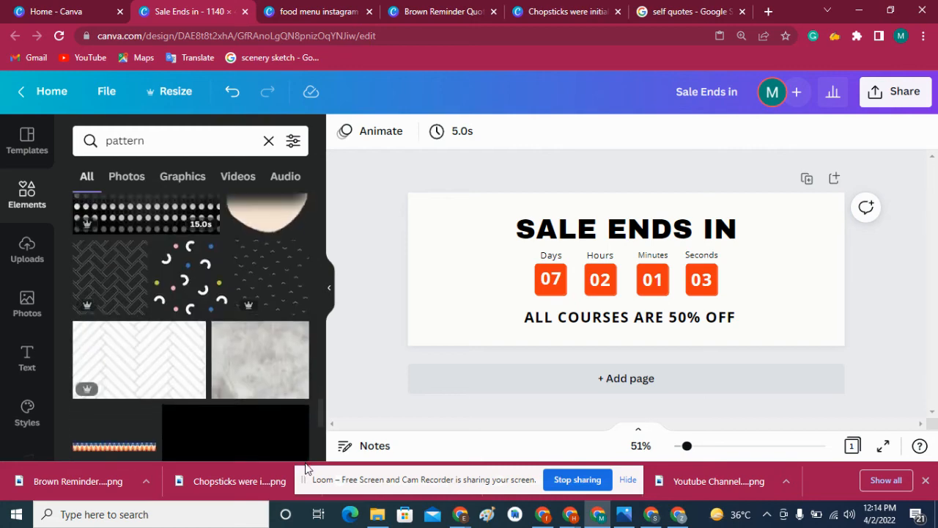
{"action": "left_click_drag", "start_coordinate": [304, 471], "coordinate": [312, 249]}
- Add the blue, teal and gray circles graphic and enlarge it to cover the whole banner
{"action": "left_click", "coordinate": [279, 251]}
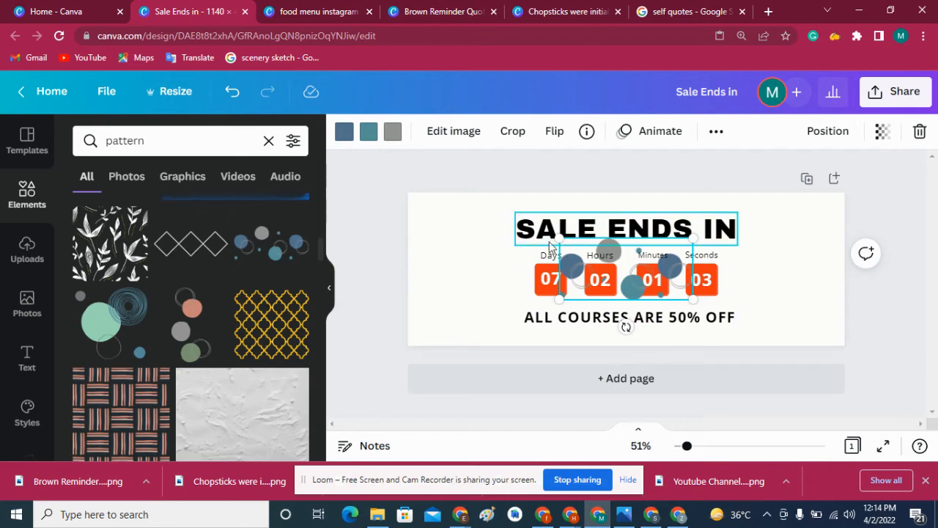
{"action": "left_click_drag", "start_coordinate": [558, 235], "coordinate": [376, 189]}
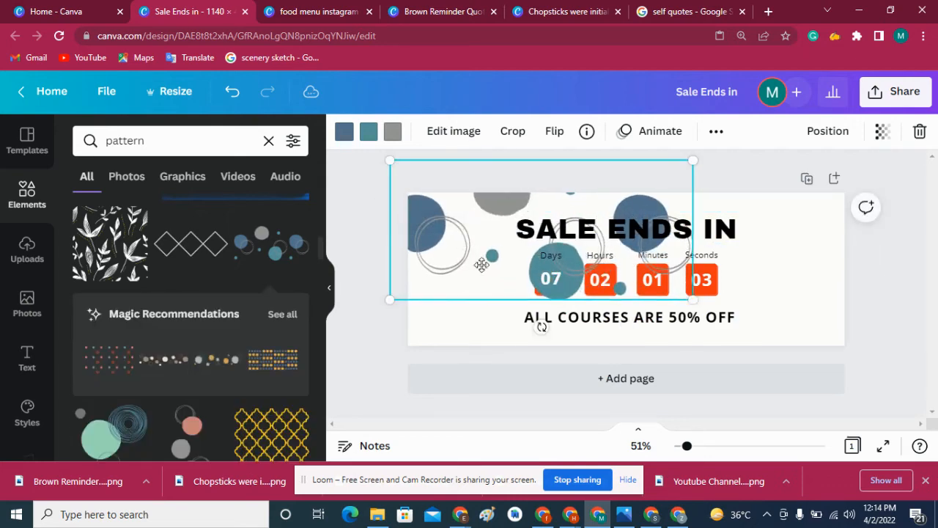
{"action": "left_click_drag", "start_coordinate": [466, 236], "coordinate": [537, 280]}
{"action": "left_click_drag", "start_coordinate": [457, 199], "coordinate": [309, 174]}
{"action": "left_click_drag", "start_coordinate": [440, 243], "coordinate": [556, 284]}
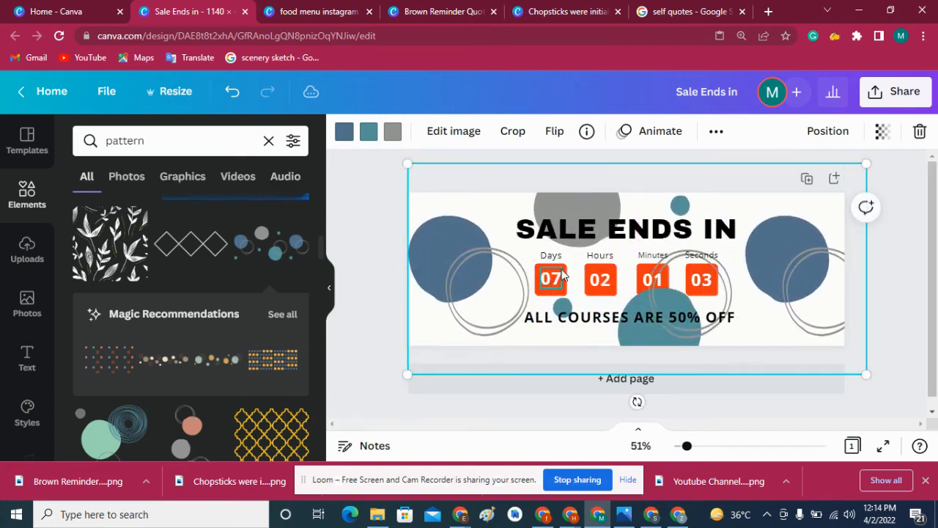
- Set the circles graphic's transparency to 34 and recolor its teal shapes off-white and its blue shapes gray
{"action": "left_click", "coordinate": [881, 134]}
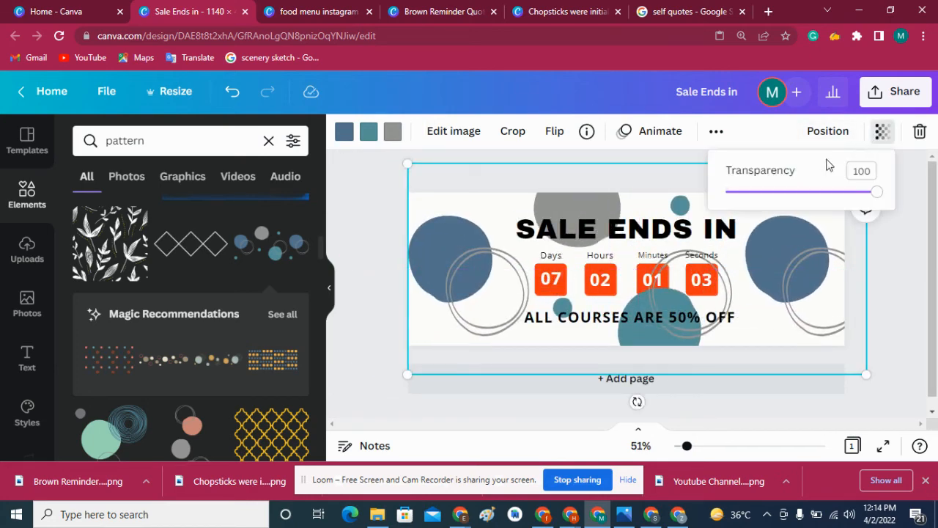
{"action": "left_click", "coordinate": [778, 193]}
{"action": "left_click", "coordinate": [366, 134]}
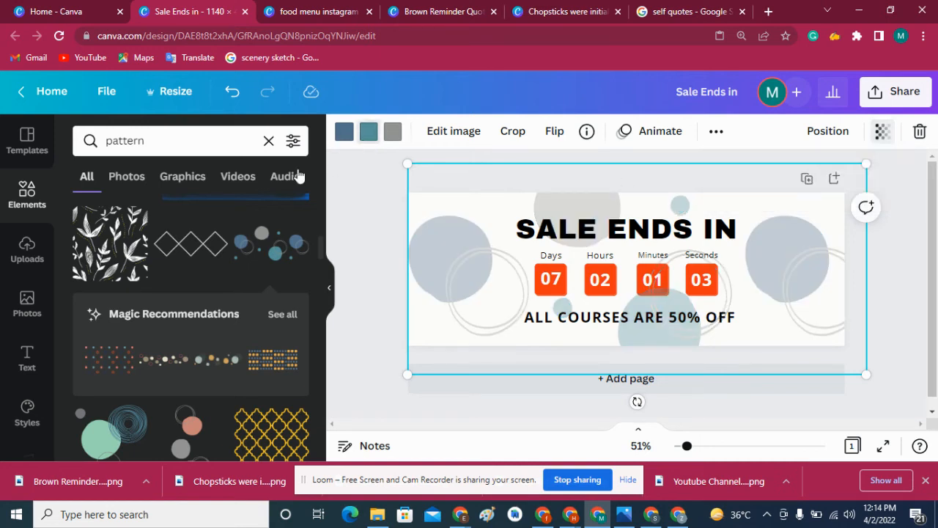
{"action": "left_click", "coordinate": [87, 253]}
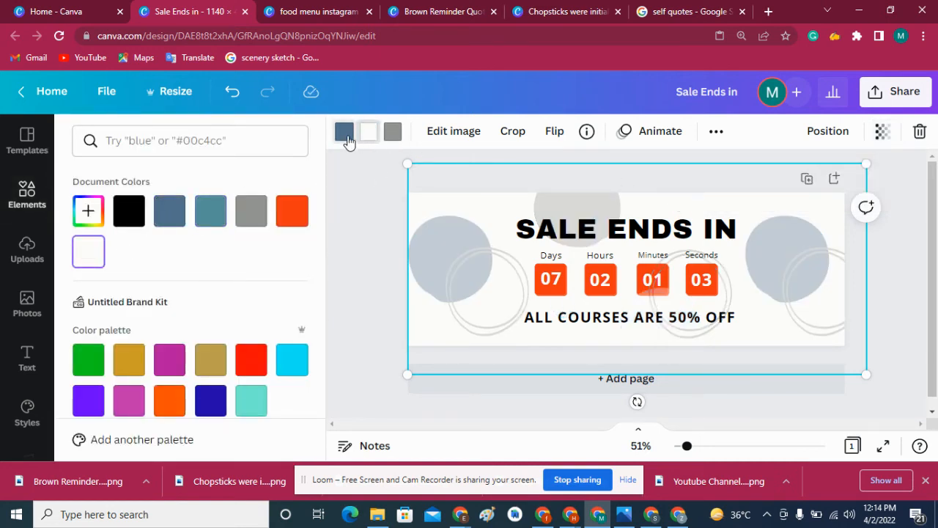
{"action": "left_click", "coordinate": [346, 135]}
{"action": "left_click", "coordinate": [88, 258]}
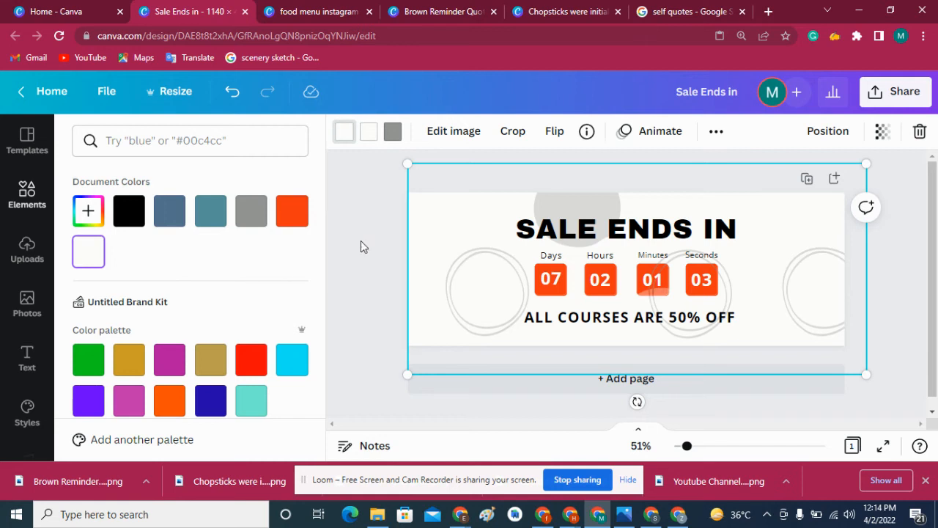
{"action": "left_click", "coordinate": [252, 214]}
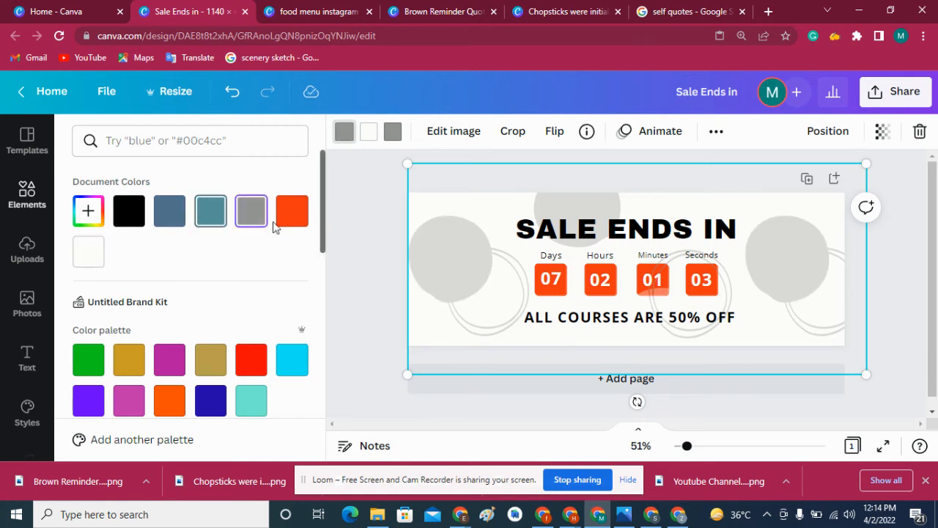
- Reduce the circles graphic's transparency value further to make it a very faint background, and deselect it
{"action": "left_click", "coordinate": [880, 134]}
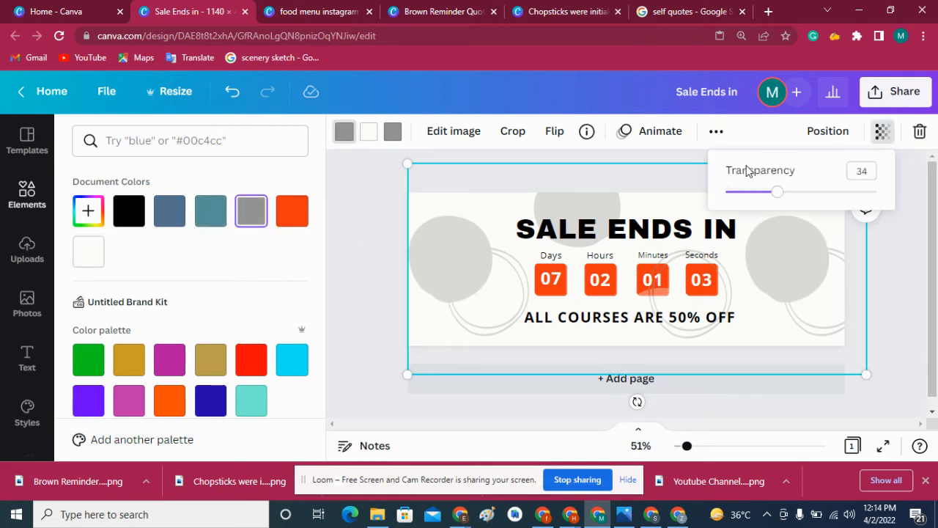
{"action": "mouse_move", "coordinate": [750, 197]}
{"action": "left_mouse_down"}
{"action": "mouse_move", "coordinate": [738, 197]}
{"action": "mouse_move", "coordinate": [749, 196]}
{"action": "left_mouse_up"}
{"action": "left_click", "coordinate": [381, 226]}
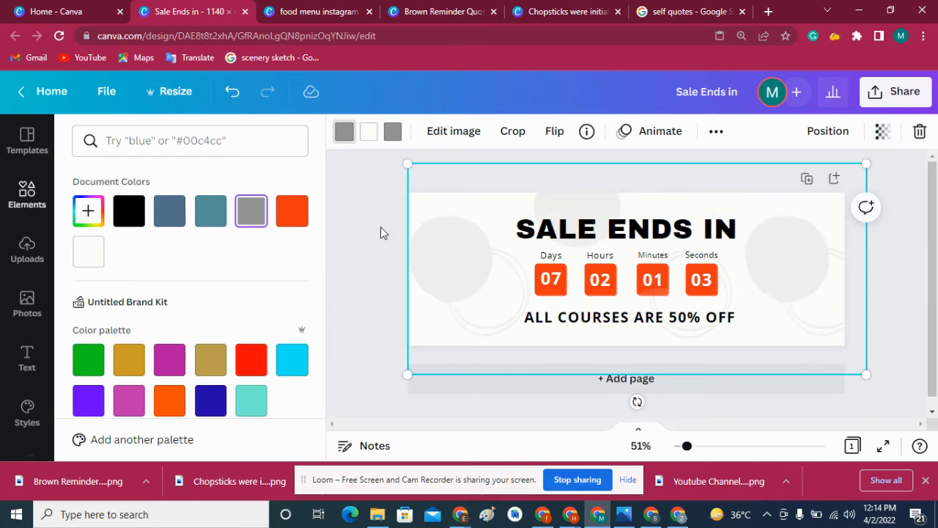
{"action": "left_click", "coordinate": [380, 227]}
{"action": "left_click", "coordinate": [858, 243]}
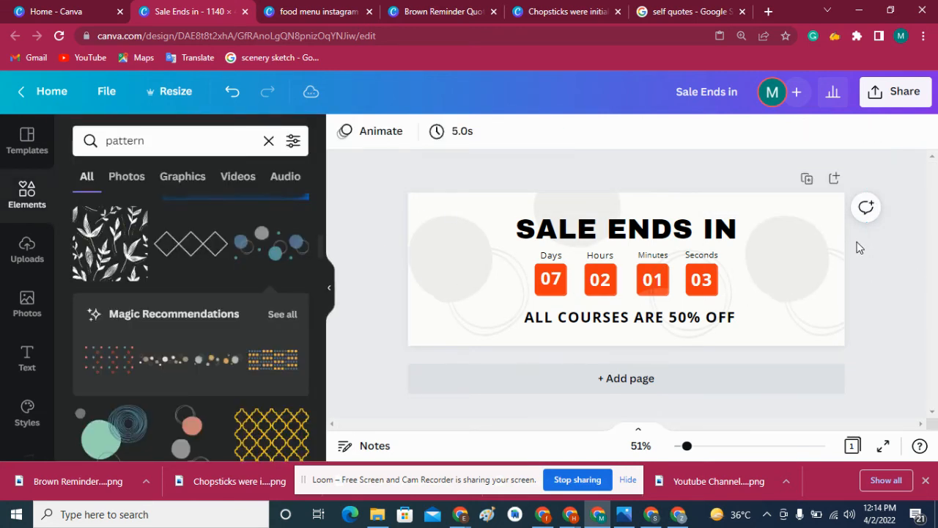
{"action": "left_click", "coordinate": [834, 180]}
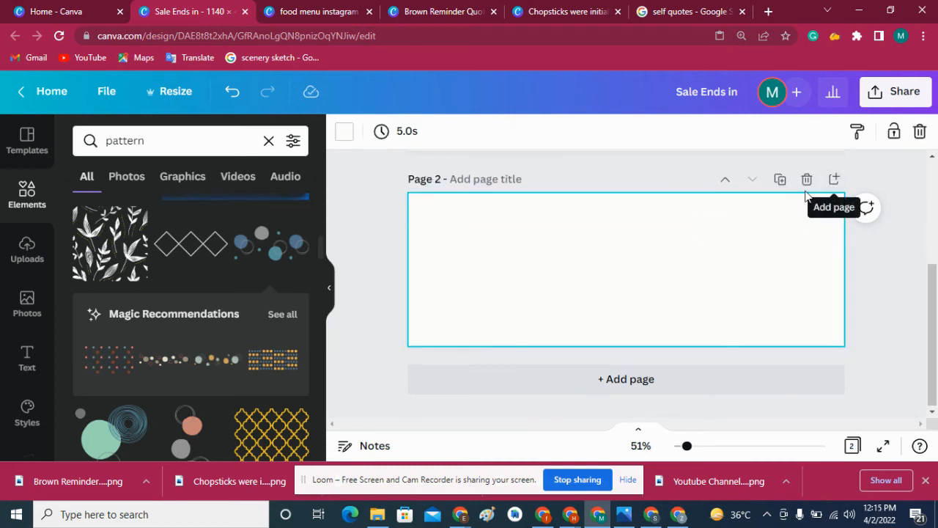
{"action": "left_click", "coordinate": [807, 181]}
{"action": "left_click", "coordinate": [801, 255]}
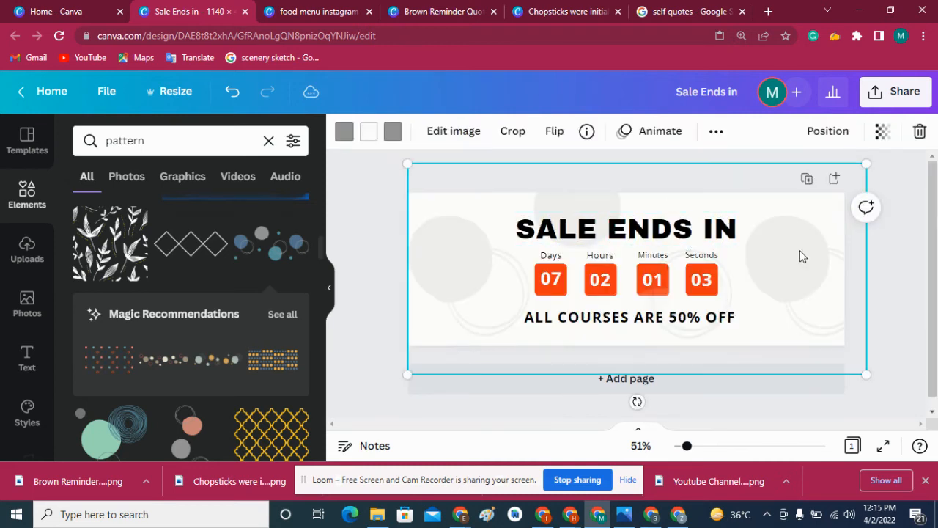
- Duplicate the finished banner page until the design has six pages, and return to page 1
{"action": "left_click", "coordinate": [806, 181]}
{"action": "scroll", "coordinate": [922, 173], "scroll_direction": "up", "scroll_amount": 3}
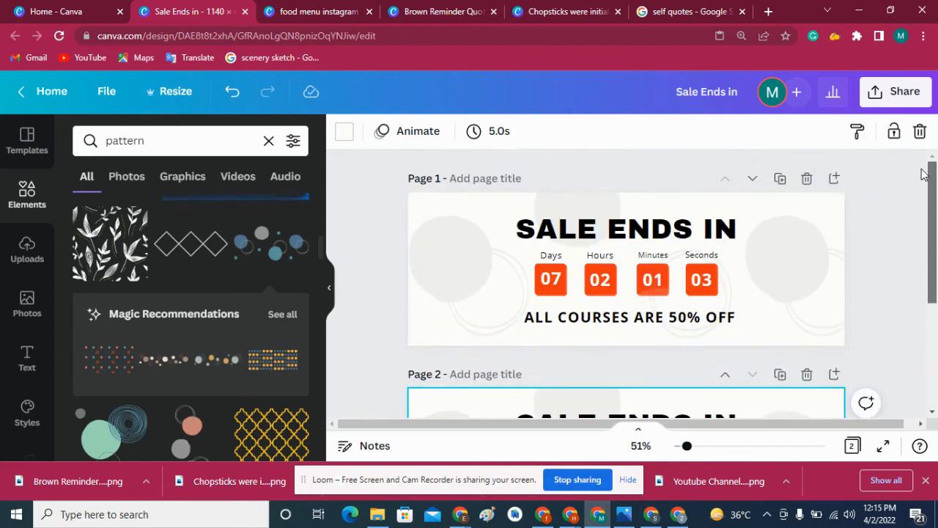
{"action": "left_click", "coordinate": [924, 175]}
{"action": "left_click", "coordinate": [779, 180]}
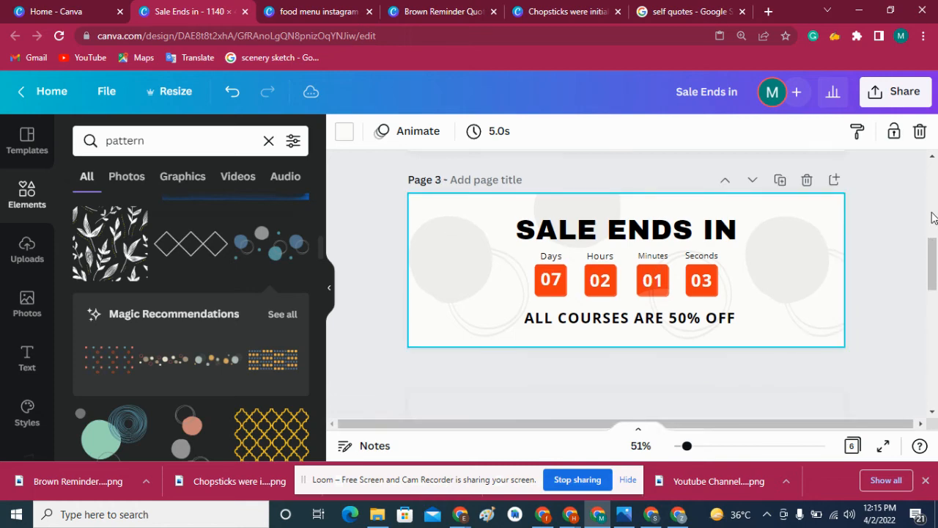
{"action": "left_click_drag", "start_coordinate": [934, 271], "coordinate": [929, 180]}
{"action": "left_click_drag", "start_coordinate": [935, 238], "coordinate": [918, 178]}
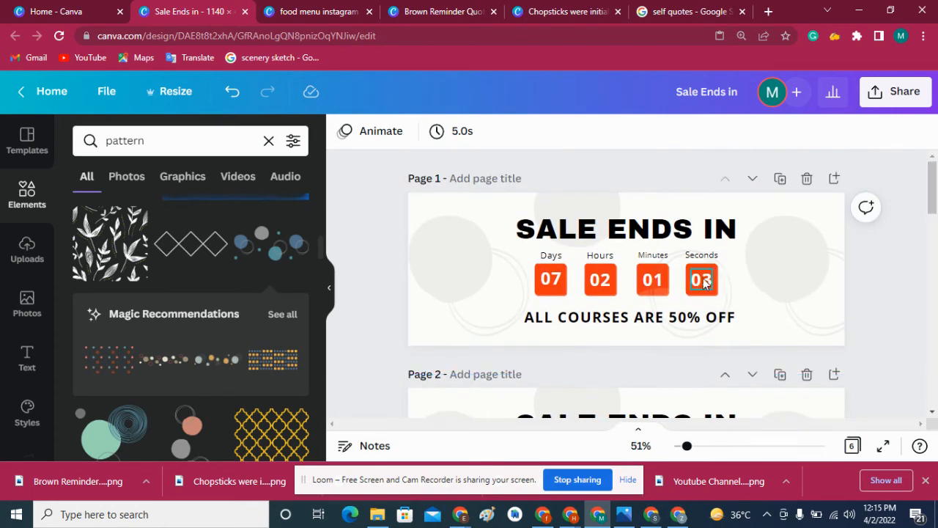
- Apply the Pan page animation to page 1
{"action": "left_click", "coordinate": [474, 284]}
{"action": "left_click", "coordinate": [394, 233]}
{"action": "left_click", "coordinate": [375, 130]}
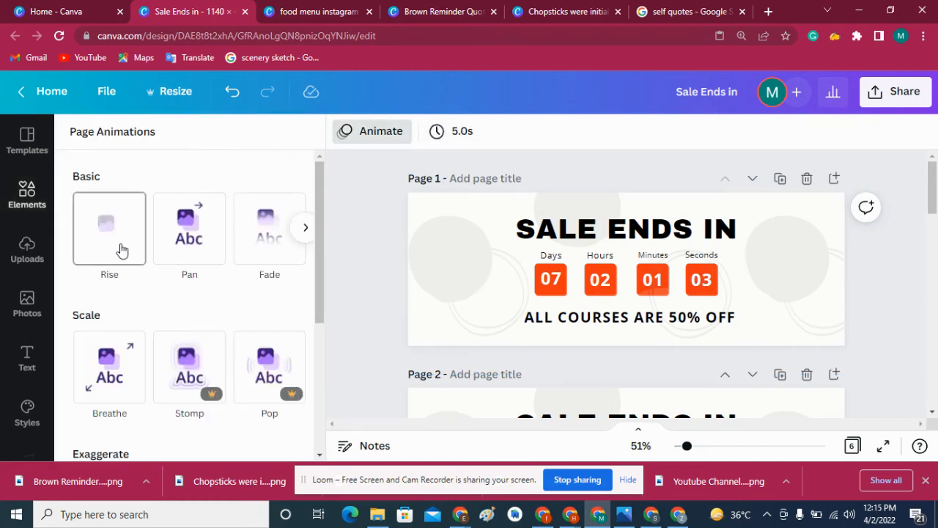
{"action": "left_click", "coordinate": [204, 247]}
- Set the page timing to 1.0 s and apply it to all six pages
{"action": "left_click", "coordinate": [418, 134]}
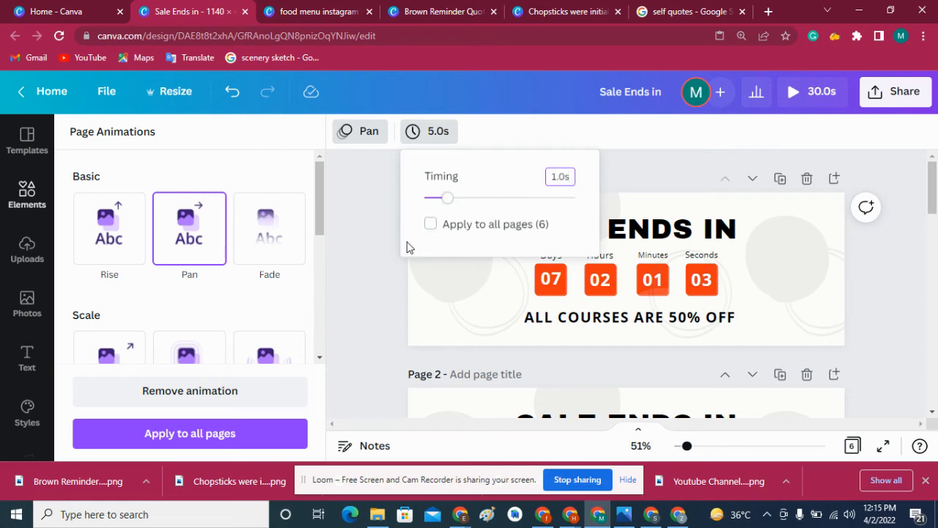
{"action": "left_click", "coordinate": [429, 226]}
{"action": "left_click", "coordinate": [382, 251]}
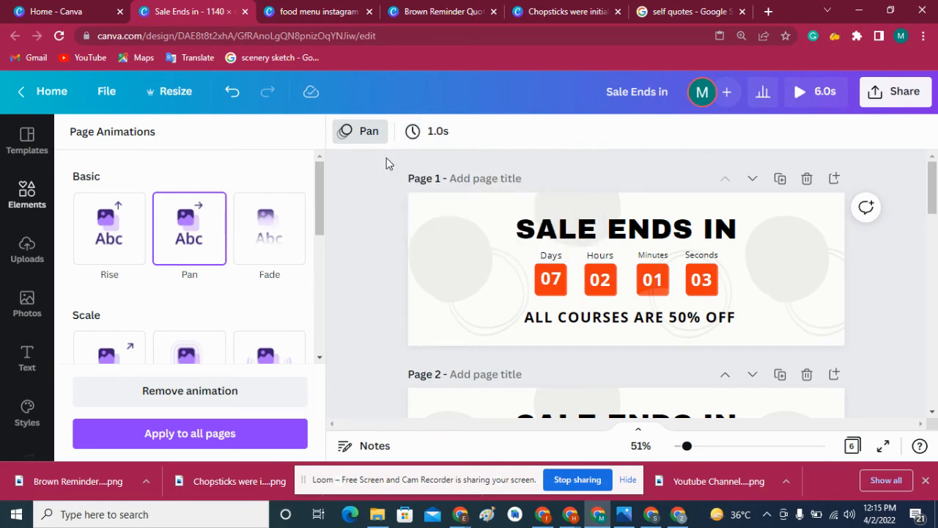
- Change the seconds number to 02 on page 2 and to 01 on page 3
{"action": "left_click", "coordinate": [766, 277]}
{"action": "mouse_move", "coordinate": [933, 194]}
{"action": "left_mouse_down"}
{"action": "mouse_move", "coordinate": [933, 229]}
{"action": "mouse_move", "coordinate": [933, 194]}
{"action": "left_mouse_up"}
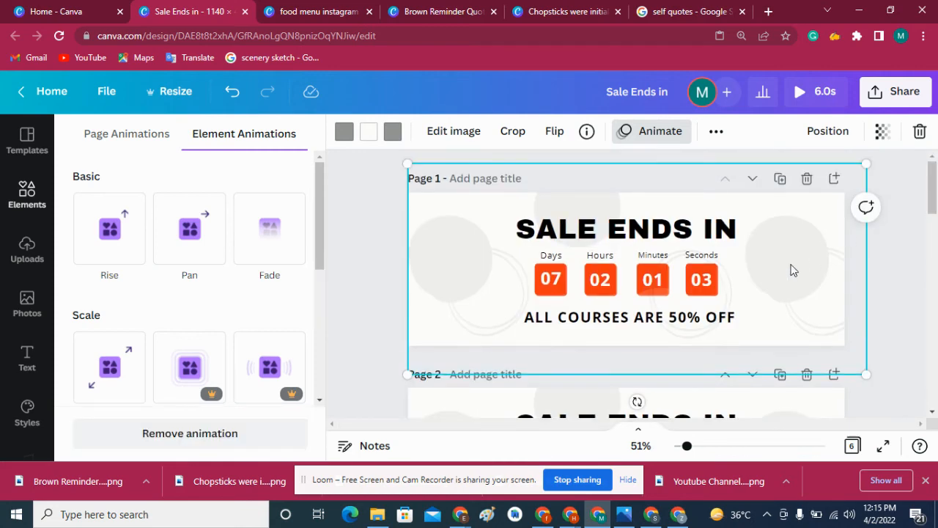
{"action": "left_click_drag", "start_coordinate": [932, 197], "coordinate": [932, 238]}
{"action": "left_click", "coordinate": [700, 275]}
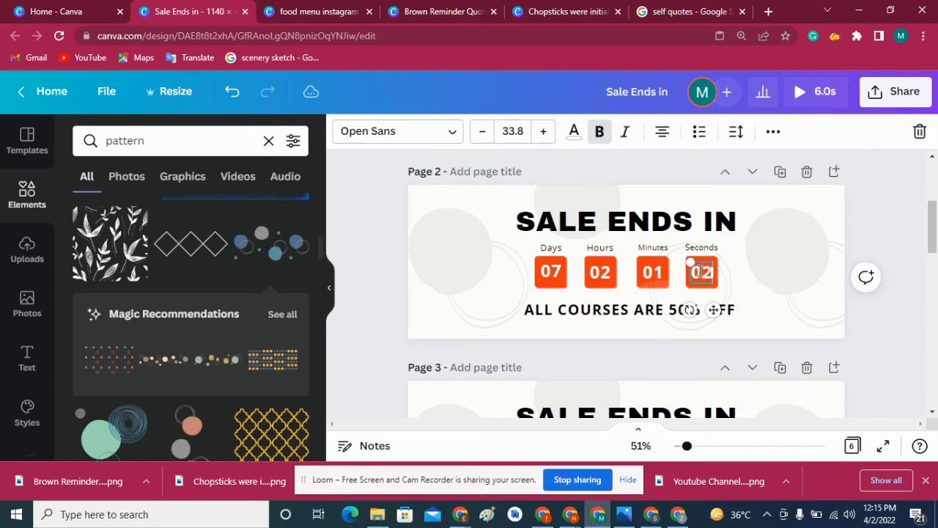
{"action": "scroll", "coordinate": [700, 271], "scroll_direction": "down", "scroll_amount": 3}
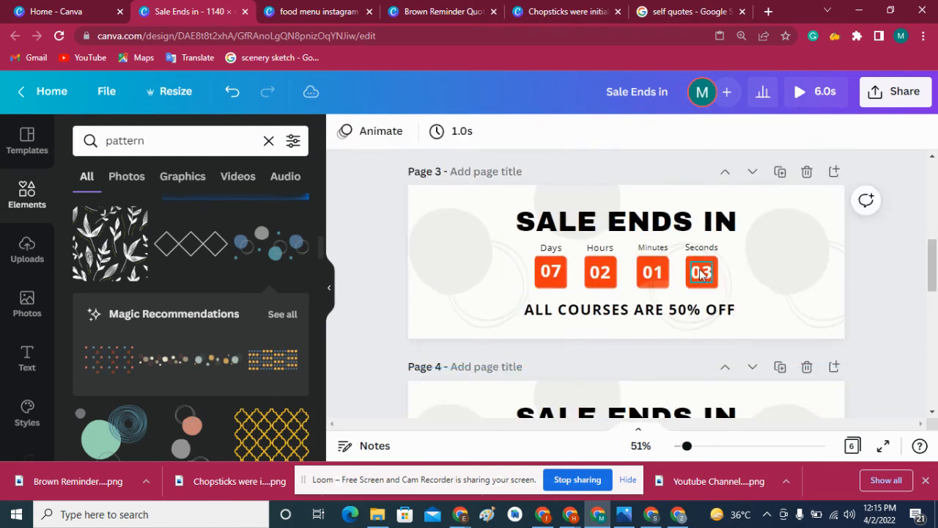
{"action": "left_click", "coordinate": [701, 273]}
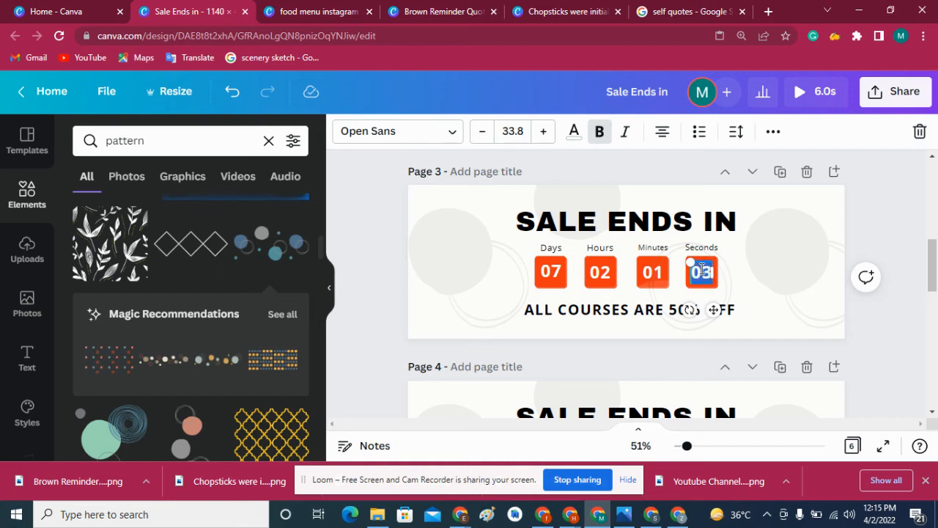
{"action": "type", "text": "01"}
- Change the seconds number on page 4 to 00
{"action": "scroll", "coordinate": [932, 254], "scroll_direction": "down", "scroll_amount": 3}
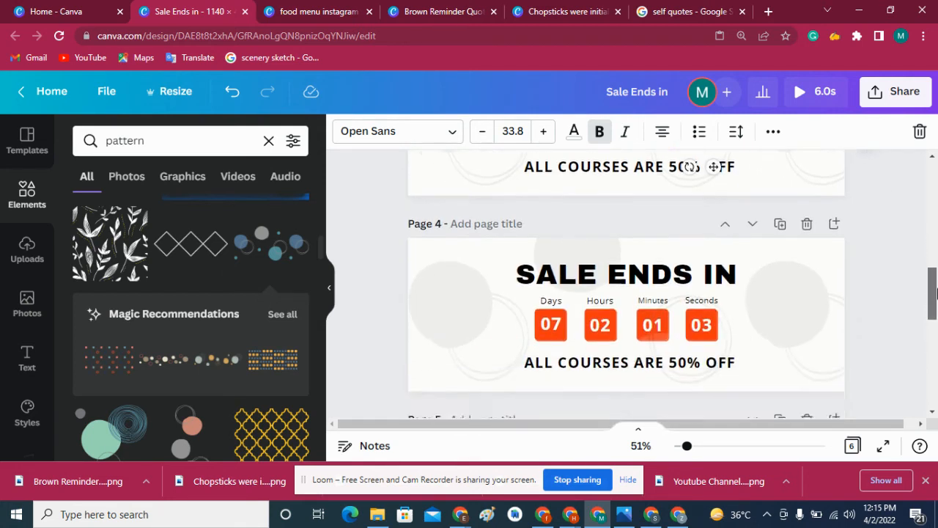
{"action": "left_click", "coordinate": [701, 293]}
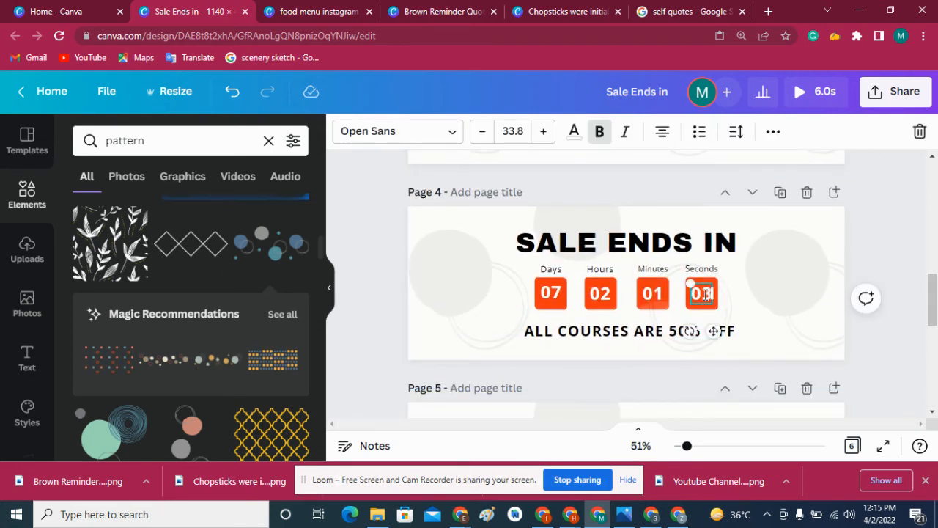
{"action": "type", "text": "00"}
{"action": "key", "text": "BackSpace"}
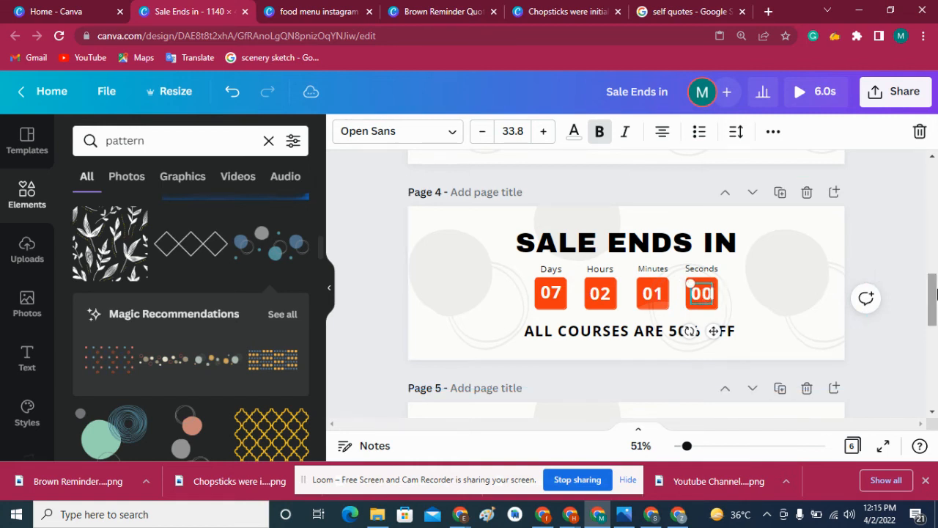
- Change the countdown on page 5 to 00 minutes and 59 seconds
{"action": "scroll", "coordinate": [935, 293], "scroll_direction": "down", "scroll_amount": 3}
{"action": "left_click", "coordinate": [703, 309]}
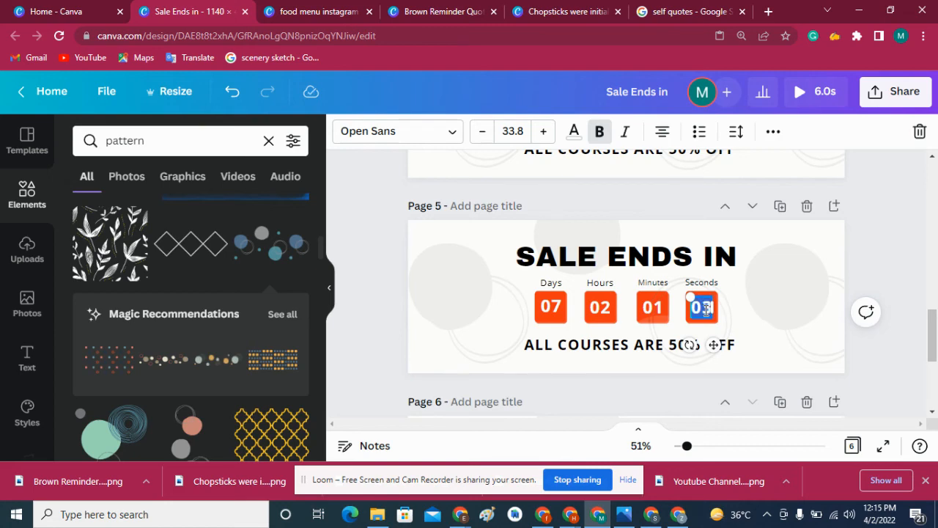
{"action": "left_click", "coordinate": [664, 314]}
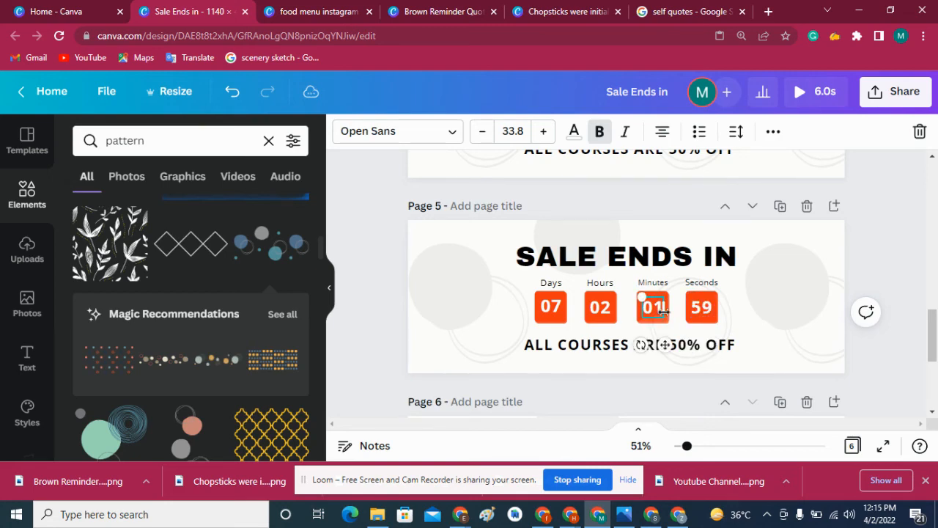
{"action": "type", "text": "0"}
- Change the countdown on page 6 to 00 minutes and 58 seconds
{"action": "left_click_drag", "start_coordinate": [931, 320], "coordinate": [932, 365]}
{"action": "left_click", "coordinate": [708, 282]}
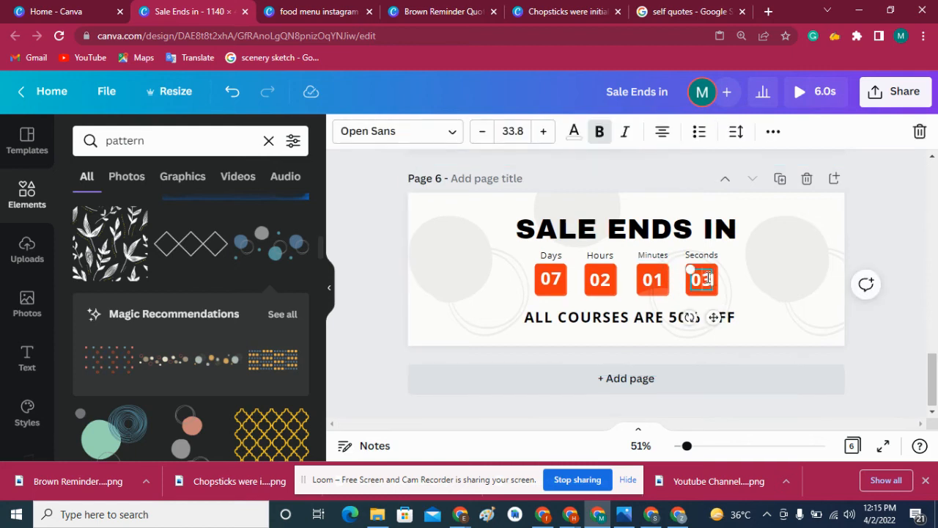
{"action": "left_click", "coordinate": [662, 283]}
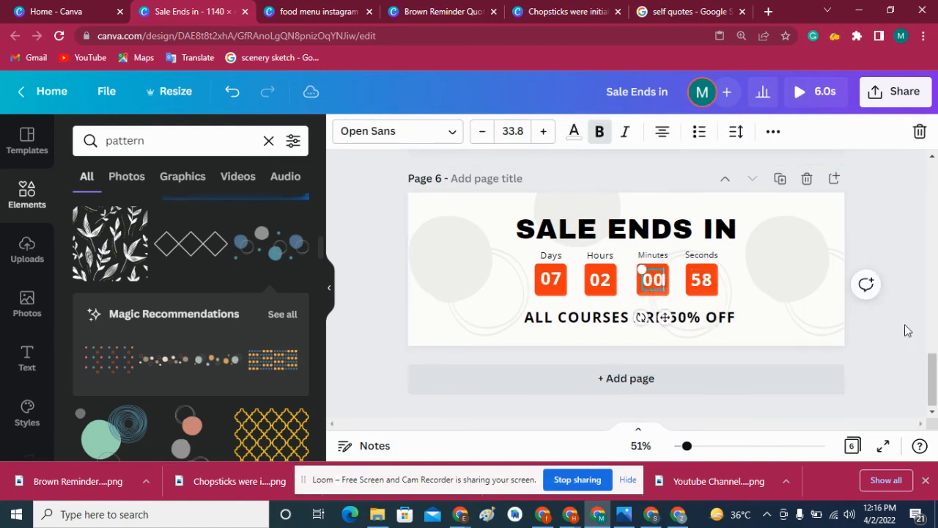
- Add a blank page 7 after the countdown pages and browse the stock video library
{"action": "left_click_drag", "start_coordinate": [934, 367], "coordinate": [934, 392]}
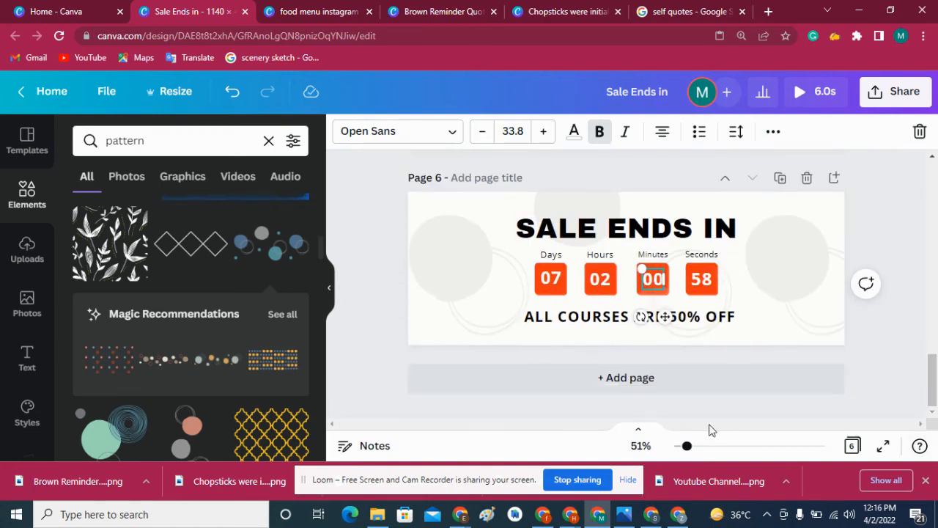
{"action": "left_click", "coordinate": [649, 377]}
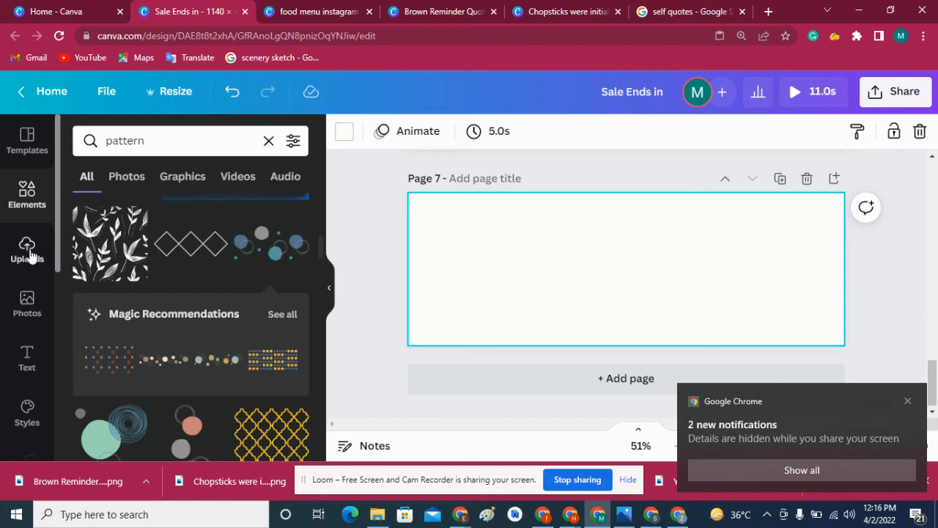
{"action": "scroll", "coordinate": [311, 258], "scroll_direction": "down", "scroll_amount": 3}
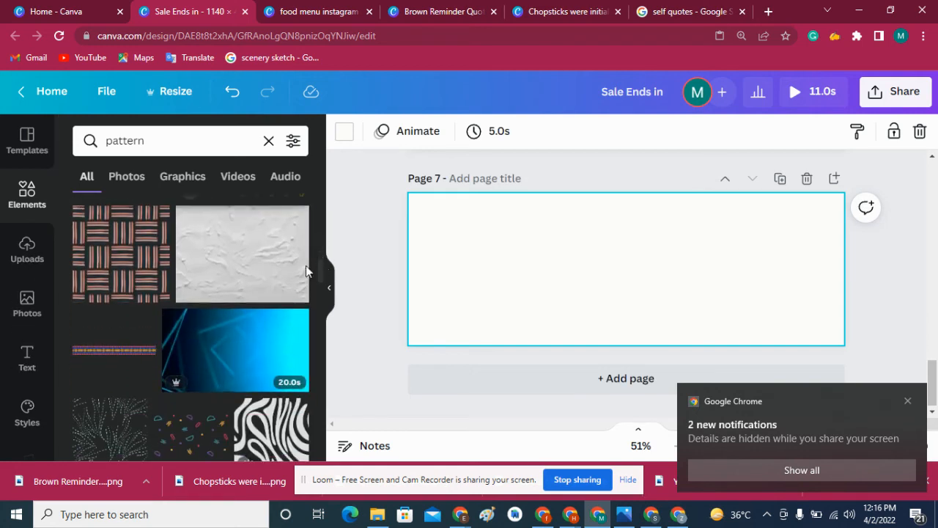
{"action": "scroll", "coordinate": [57, 241], "scroll_direction": "down", "scroll_amount": 2}
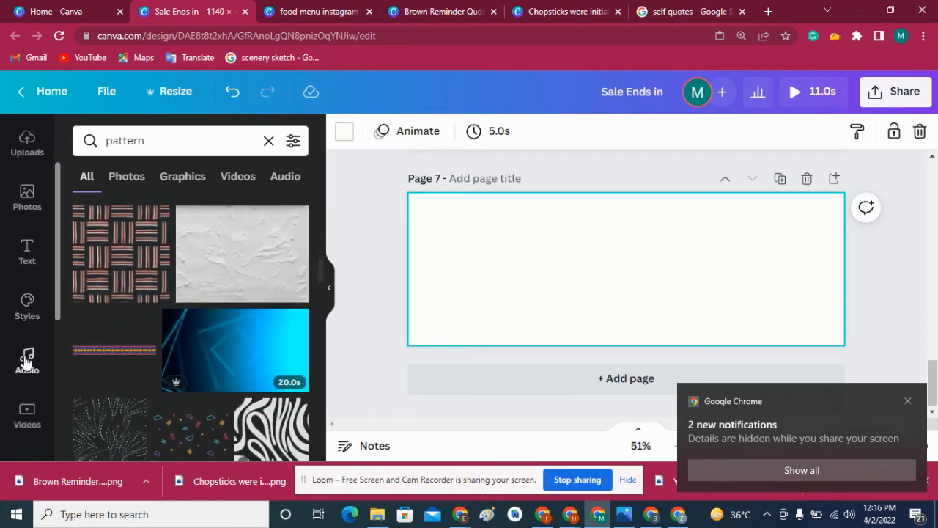
{"action": "left_click", "coordinate": [39, 411]}
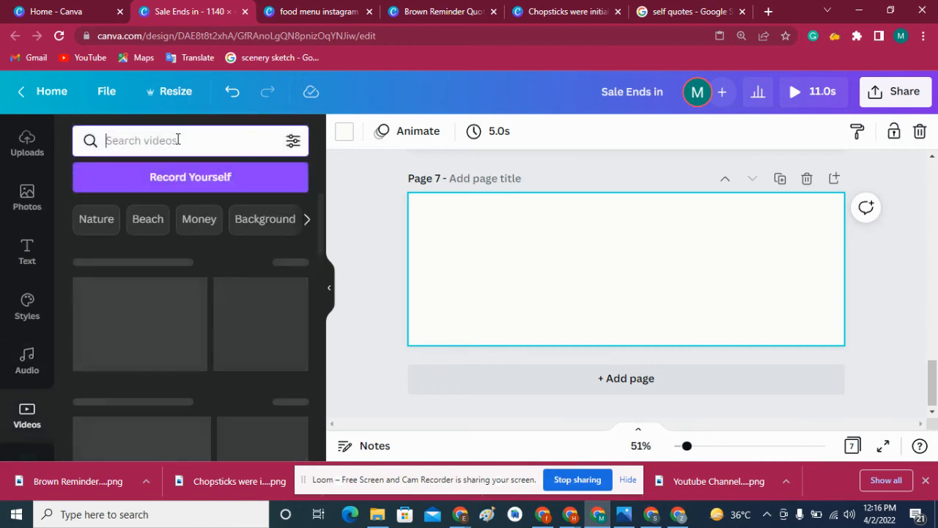
{"action": "scroll", "coordinate": [322, 253], "scroll_direction": "down", "scroll_amount": 2}
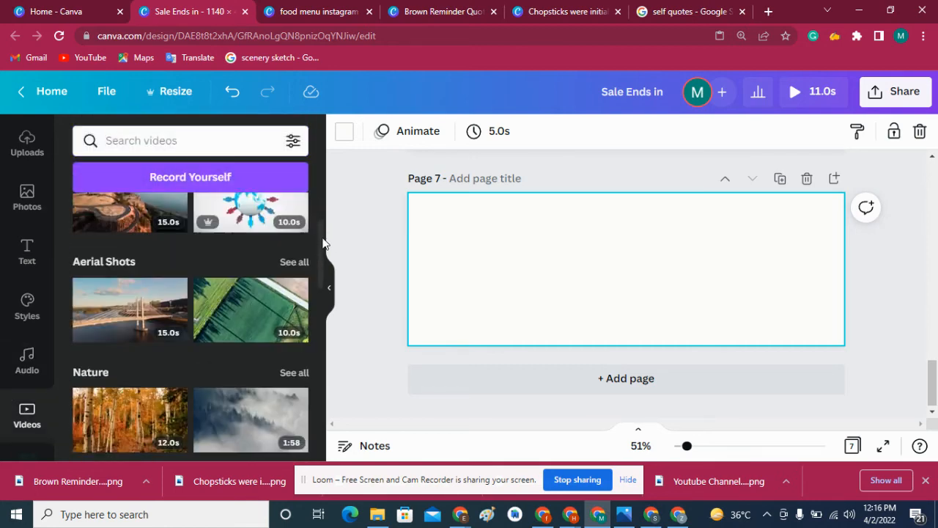
{"action": "left_click_drag", "start_coordinate": [320, 257], "coordinate": [309, 409]}
{"action": "left_click", "coordinate": [194, 131]}
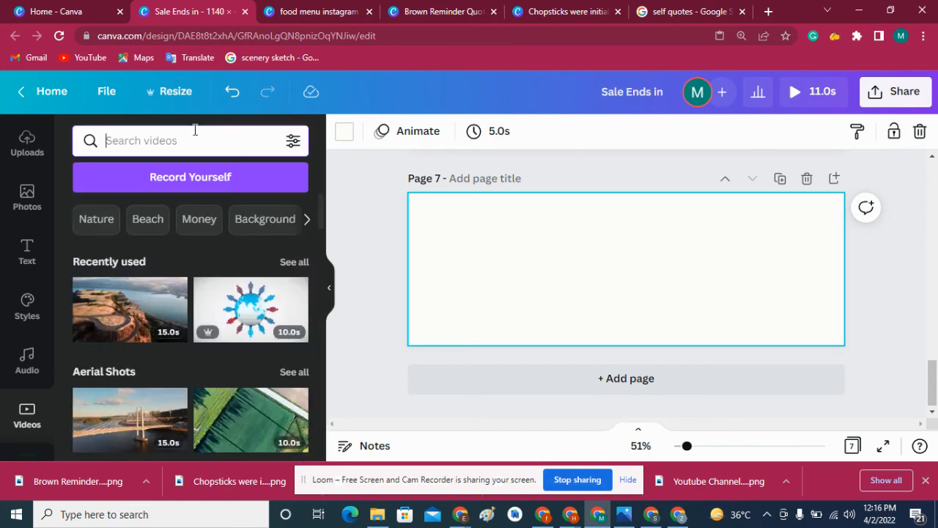
- Search the stock videos for "professional"
{"action": "type", "text": "profes"}
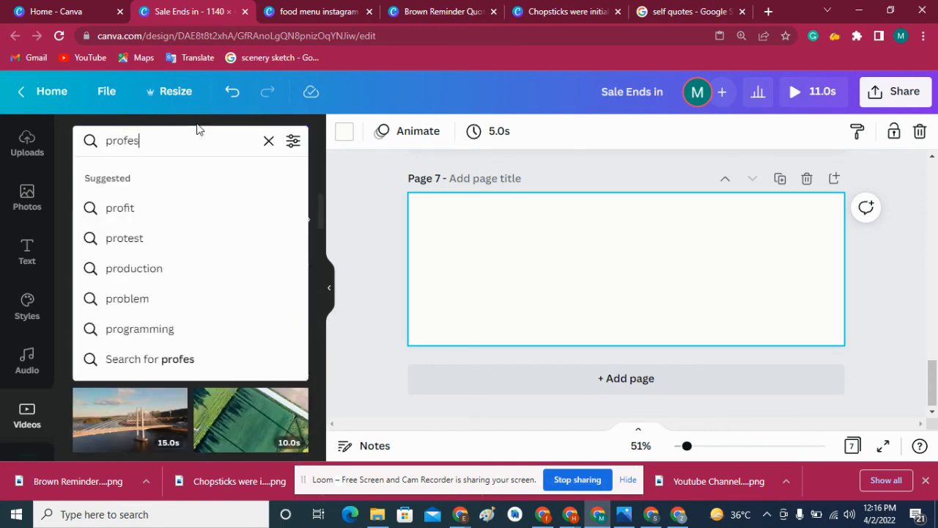
{"action": "type", "text": "sonal"}
{"action": "key", "text": "Return"}
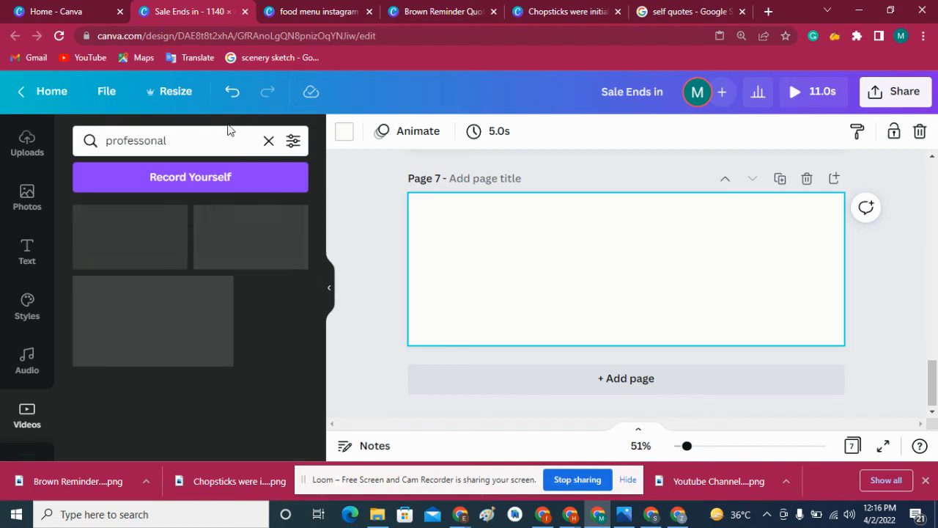
{"action": "left_click", "coordinate": [145, 141]}
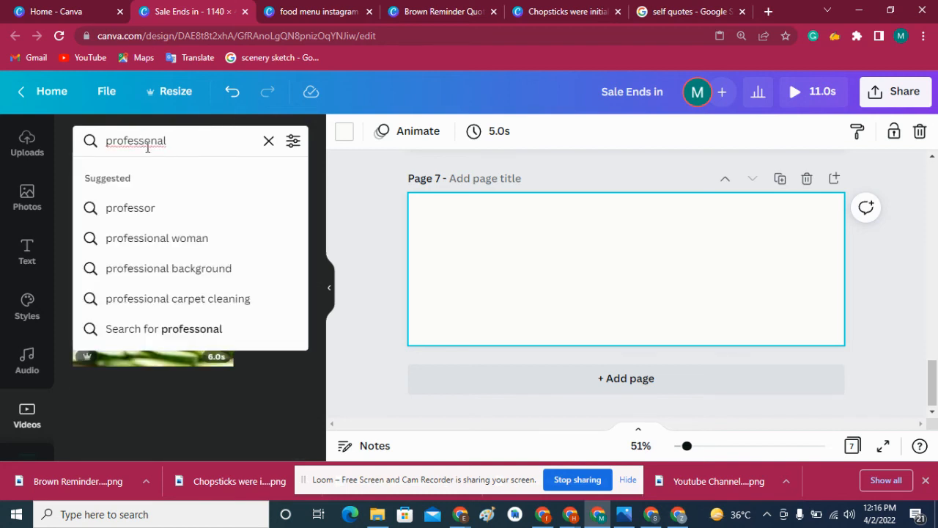
{"action": "type", "text": "i"}
{"action": "key", "text": "Return"}
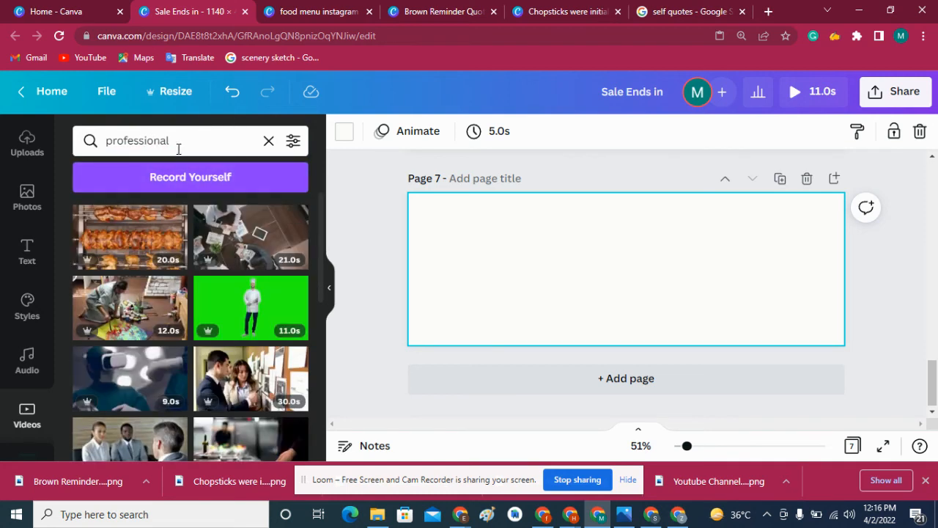
- Search the stock videos for "pattern" and add the blue-purple line pattern video to page 7
{"action": "left_click", "coordinate": [178, 148]}
{"action": "double_click", "coordinate": [178, 149]}
{"action": "type", "text": "pt"}
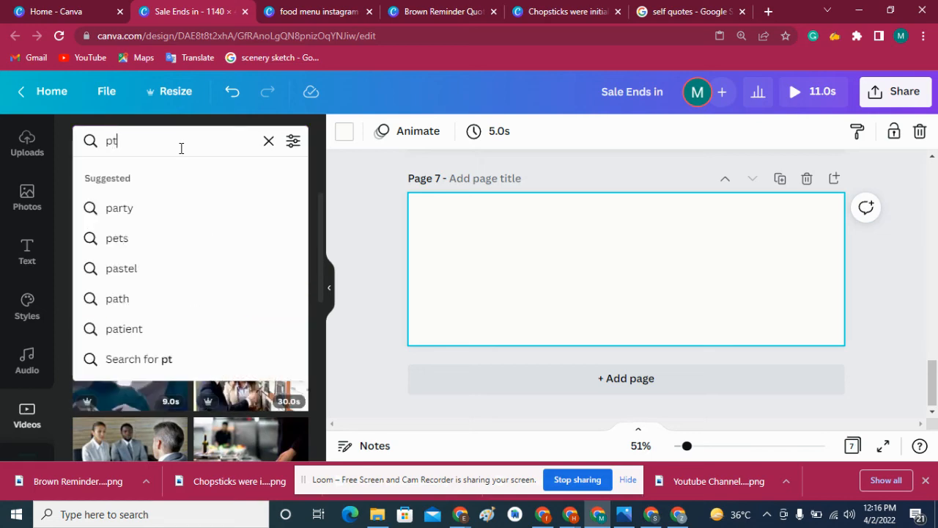
{"action": "key", "text": "BackSpace"}
{"action": "type", "text": "attern"}
{"action": "key", "text": "Return"}
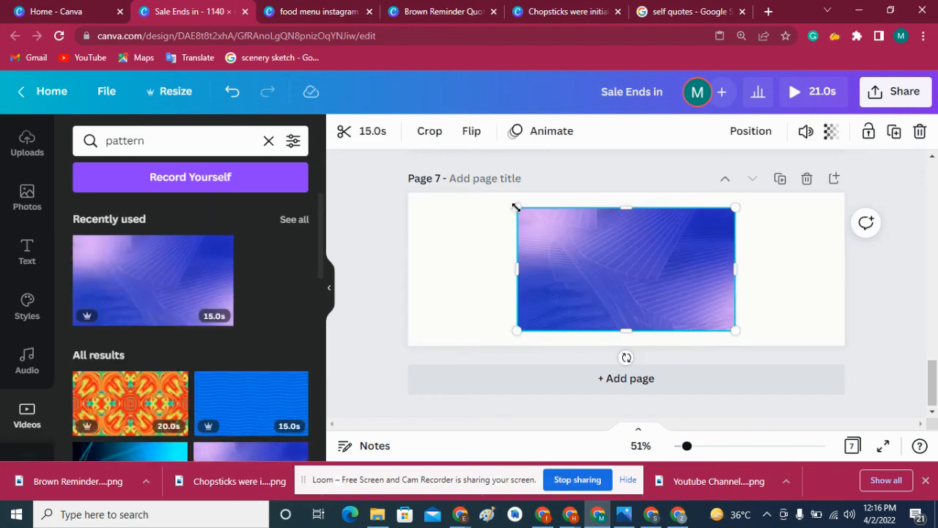
- Enlarge and reposition the pattern video so it covers the whole of page 7
{"action": "left_click_drag", "start_coordinate": [516, 207], "coordinate": [295, 178]}
{"action": "left_click_drag", "start_coordinate": [528, 254], "coordinate": [626, 304]}
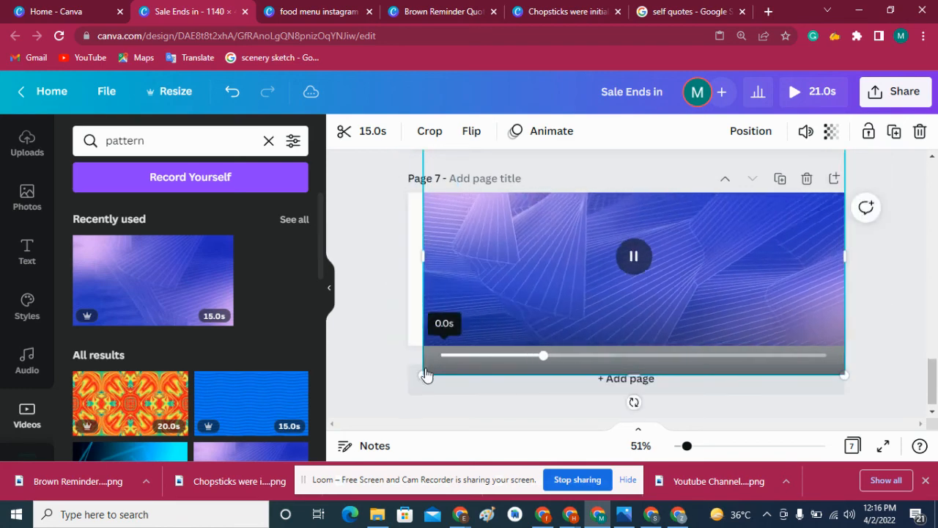
{"action": "left_click_drag", "start_coordinate": [426, 373], "coordinate": [395, 391]}
{"action": "left_click", "coordinate": [911, 247]}
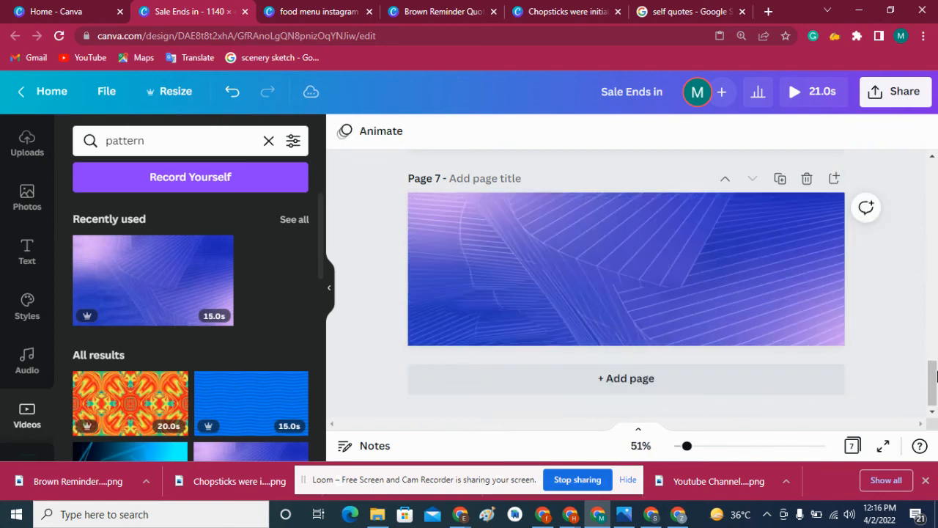
- Return to page 1, play the preview of the whole design from the start, and close it
{"action": "left_click_drag", "start_coordinate": [932, 364], "coordinate": [924, 228]}
{"action": "scroll", "coordinate": [867, 137], "scroll_direction": "up", "scroll_amount": 10}
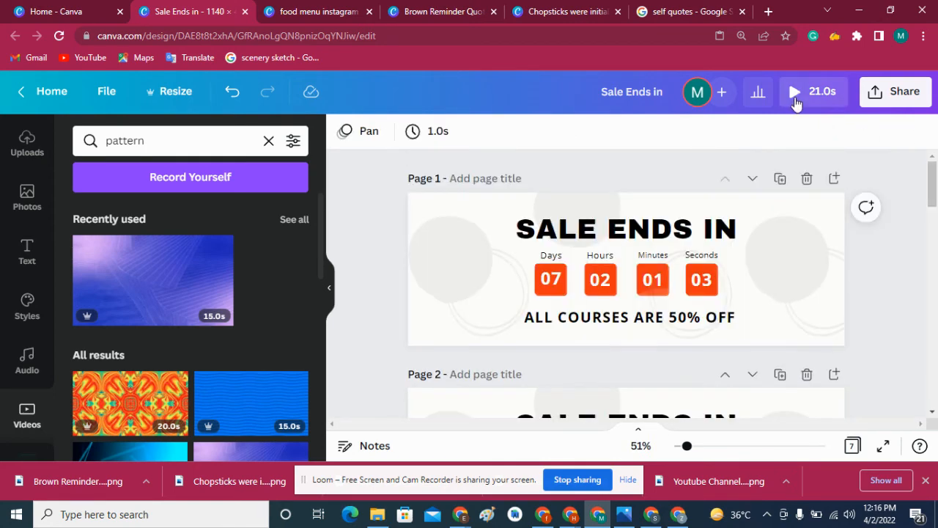
{"action": "left_click", "coordinate": [799, 92]}
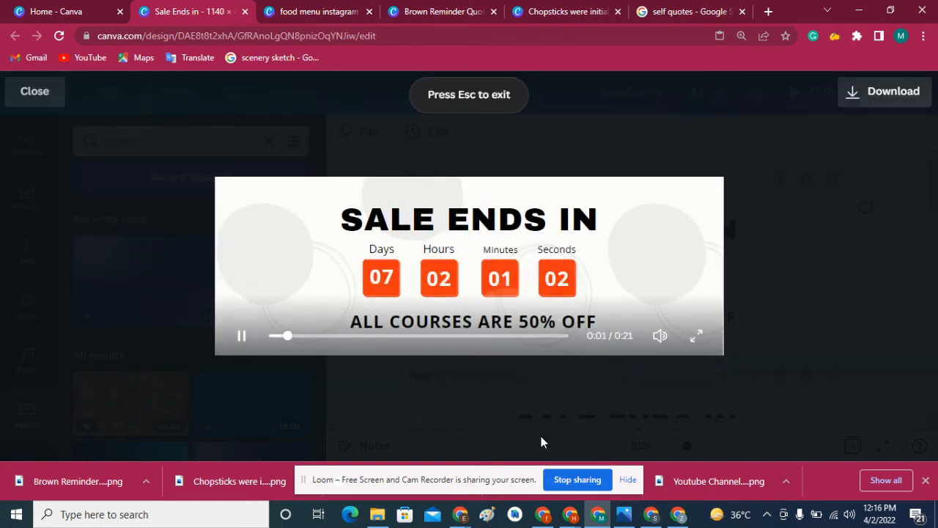
{"action": "left_click", "coordinate": [269, 335]}
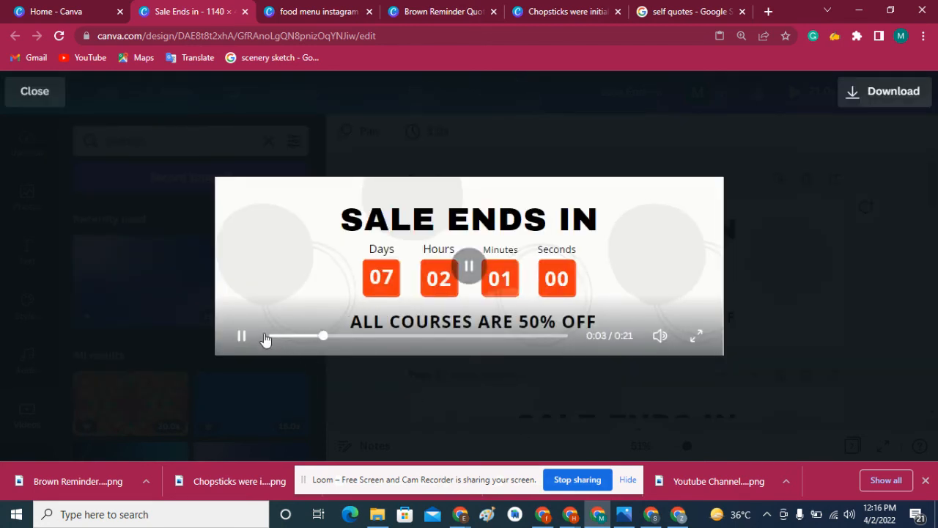
{"action": "left_click", "coordinate": [268, 337]}
{"action": "left_click", "coordinate": [242, 337]}
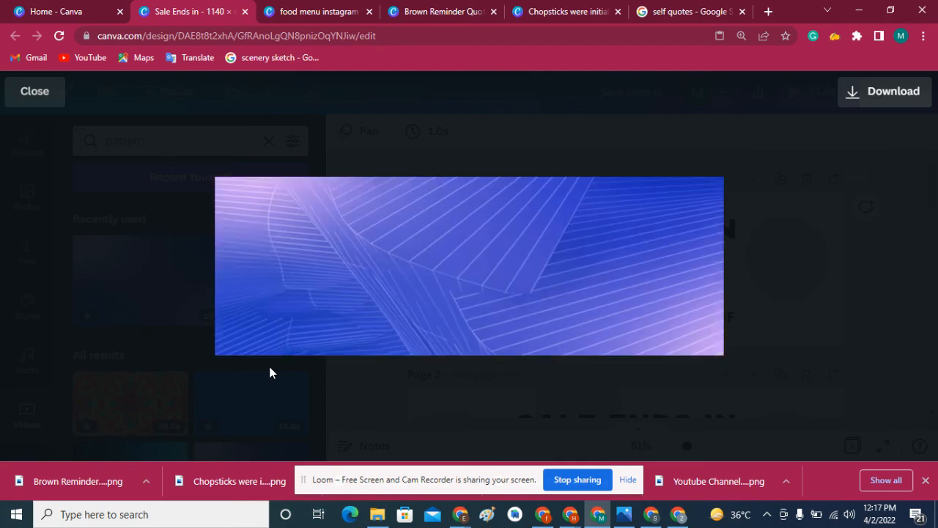
{"action": "left_click", "coordinate": [34, 94]}
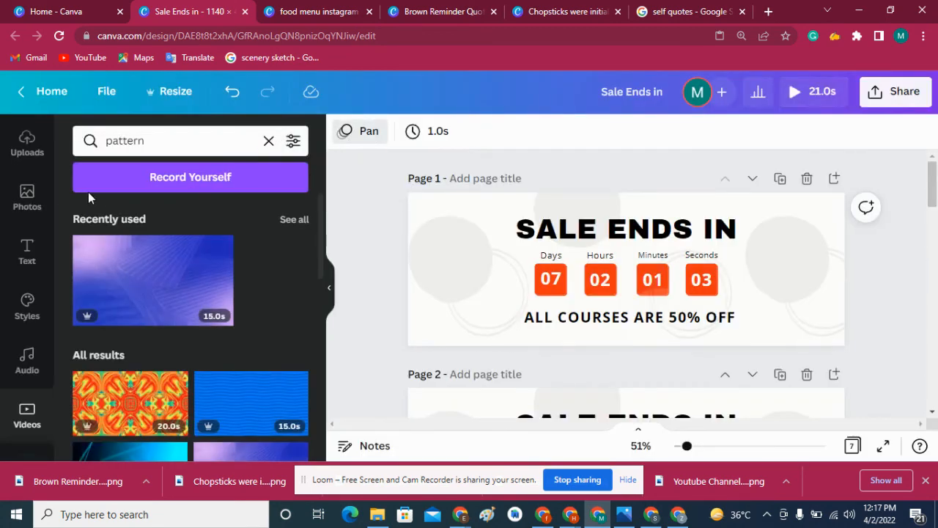
- Change the page animation of page 1 to Rise and check it in the design preview
{"action": "left_click", "coordinate": [404, 206]}
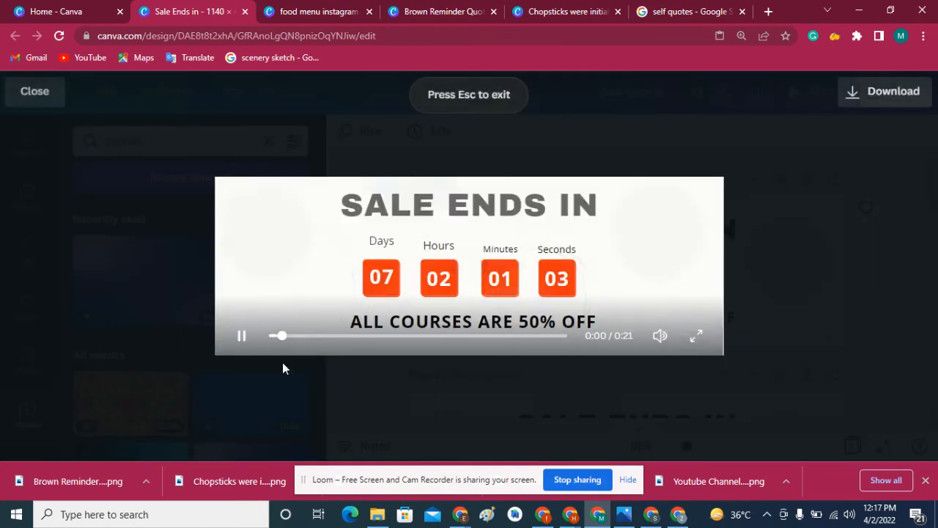
{"action": "left_click_drag", "start_coordinate": [283, 338], "coordinate": [251, 341]}
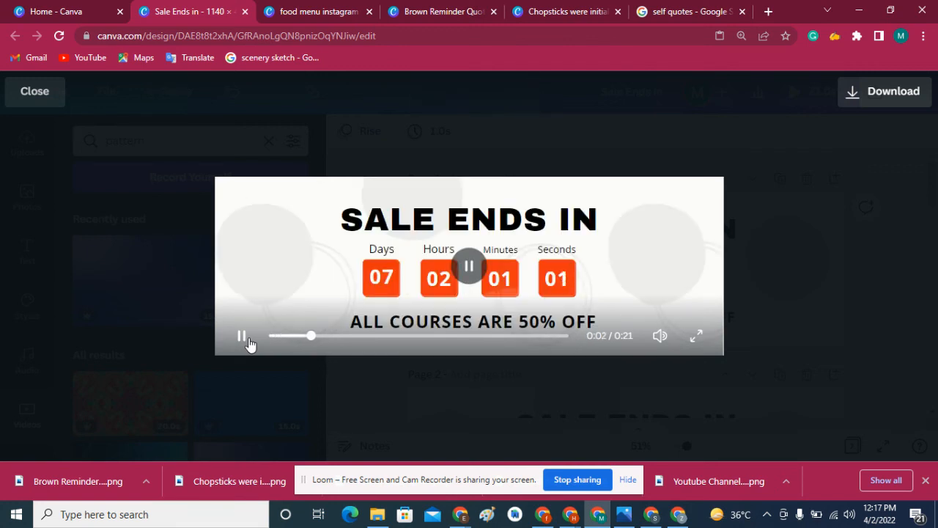
{"action": "left_click", "coordinate": [274, 340]}
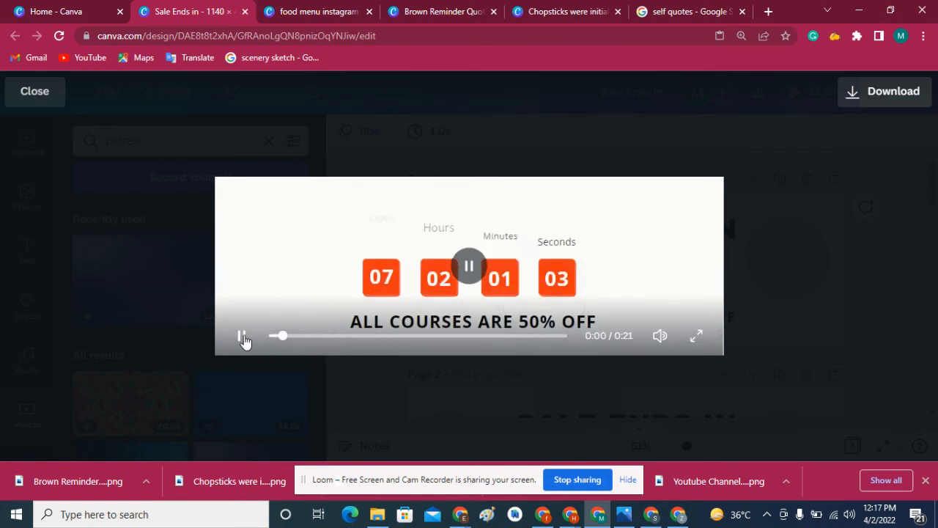
{"action": "left_click", "coordinate": [245, 340]}
{"action": "left_click", "coordinate": [9, 101]}
- Examine the animation options for page 1 and its background graphic, and play the design preview again
{"action": "left_click", "coordinate": [357, 133]}
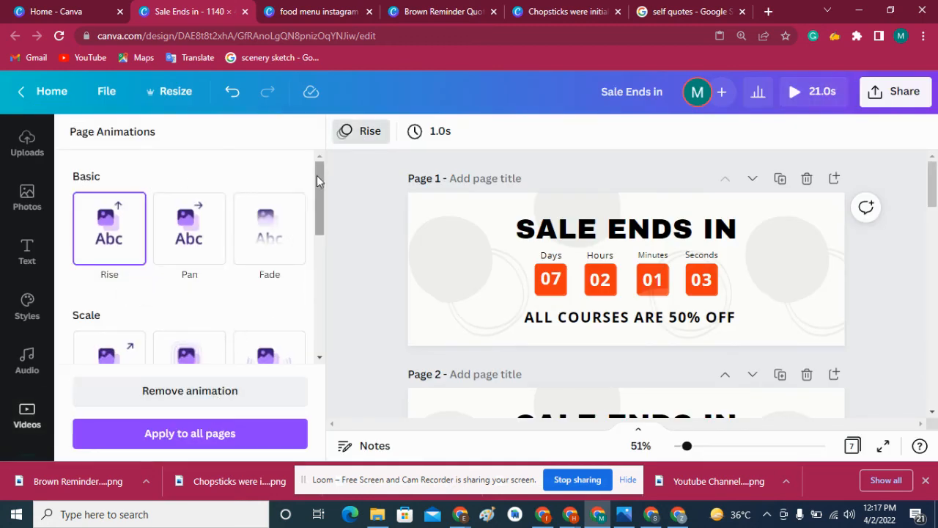
{"action": "left_click_drag", "start_coordinate": [316, 175], "coordinate": [320, 126]}
{"action": "left_click", "coordinate": [353, 134]}
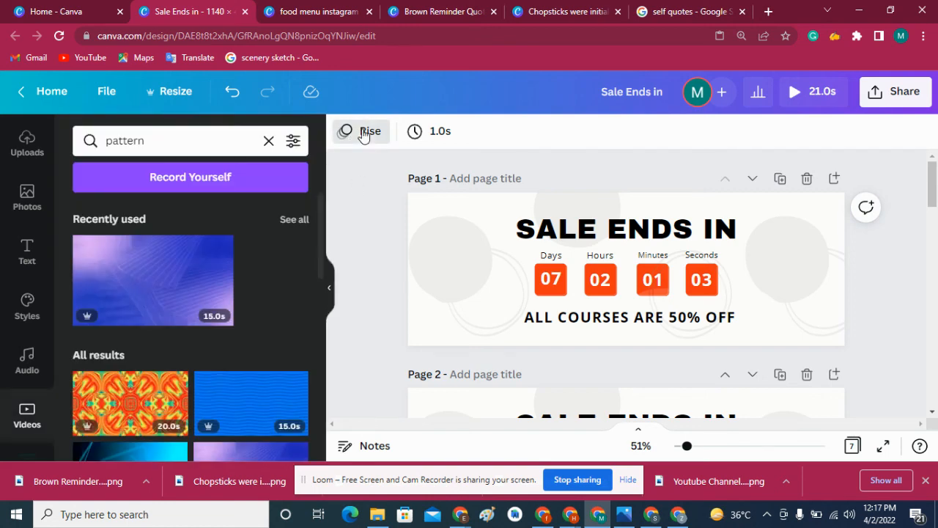
{"action": "left_click", "coordinate": [362, 137]}
{"action": "left_click", "coordinate": [428, 243]}
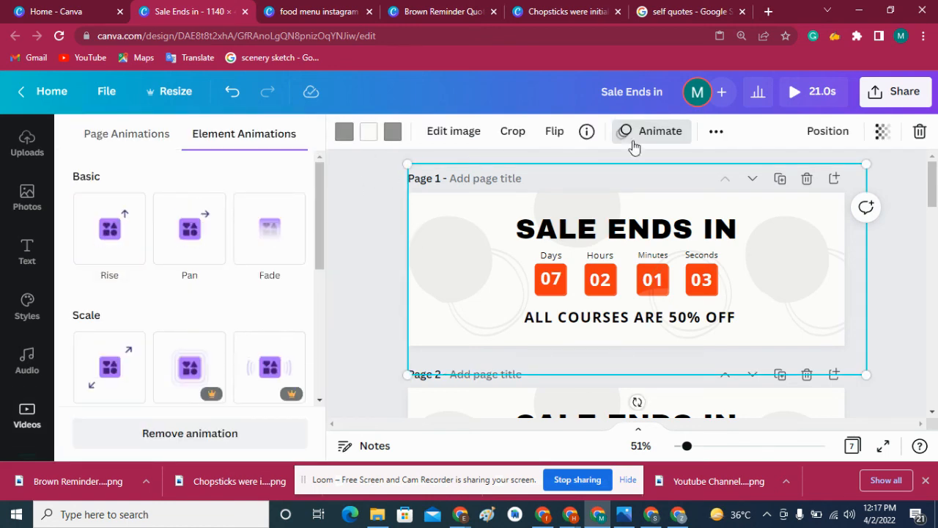
{"action": "left_click", "coordinate": [638, 139]}
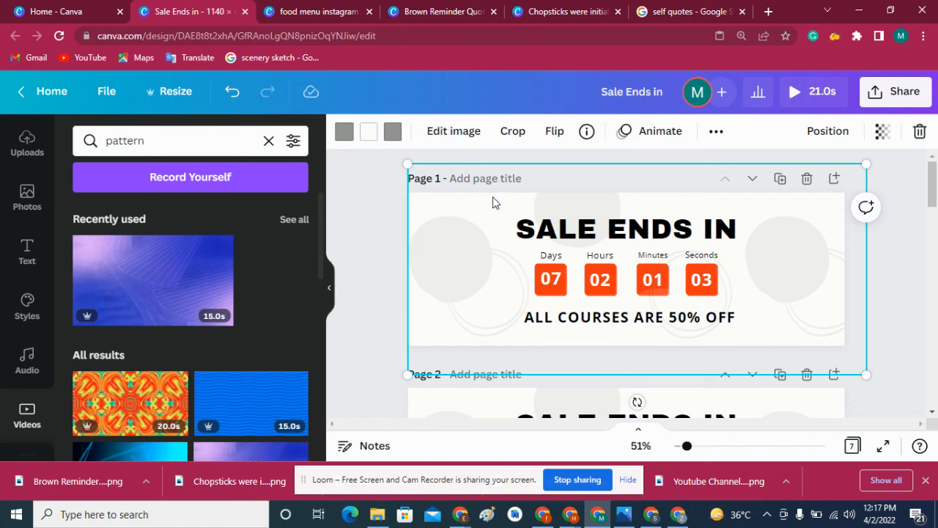
{"action": "left_click", "coordinate": [795, 93]}
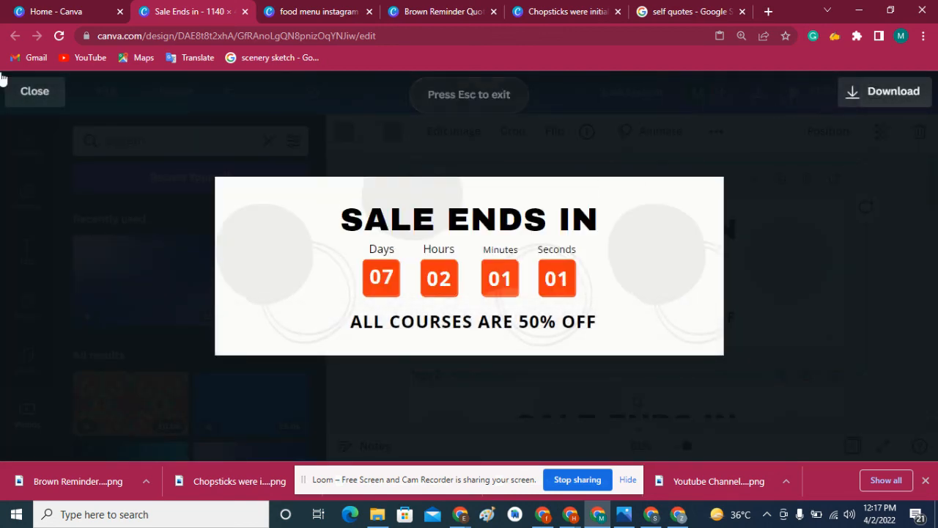
{"action": "left_click", "coordinate": [32, 93]}
{"action": "left_click", "coordinate": [354, 222]}
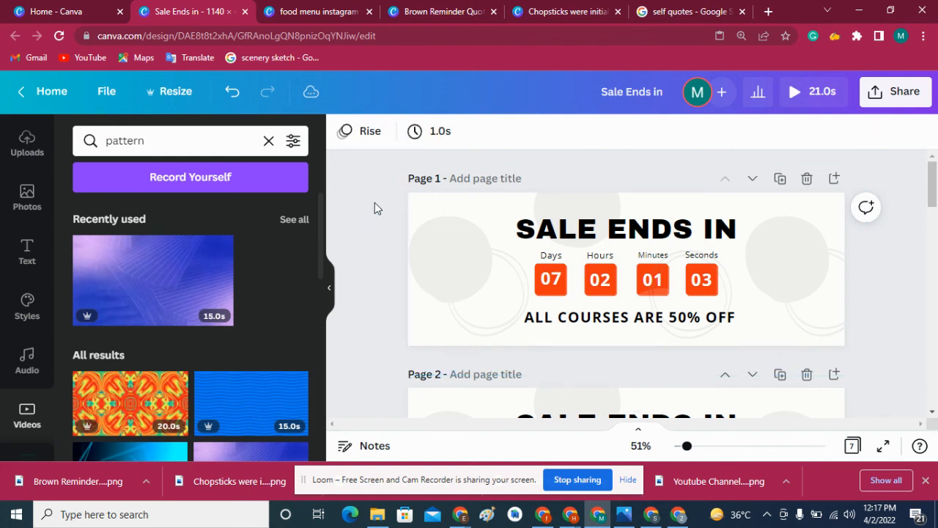
- Set the page animation of page 1 to Fade and replay the design preview from the start
{"action": "left_click", "coordinate": [423, 230]}
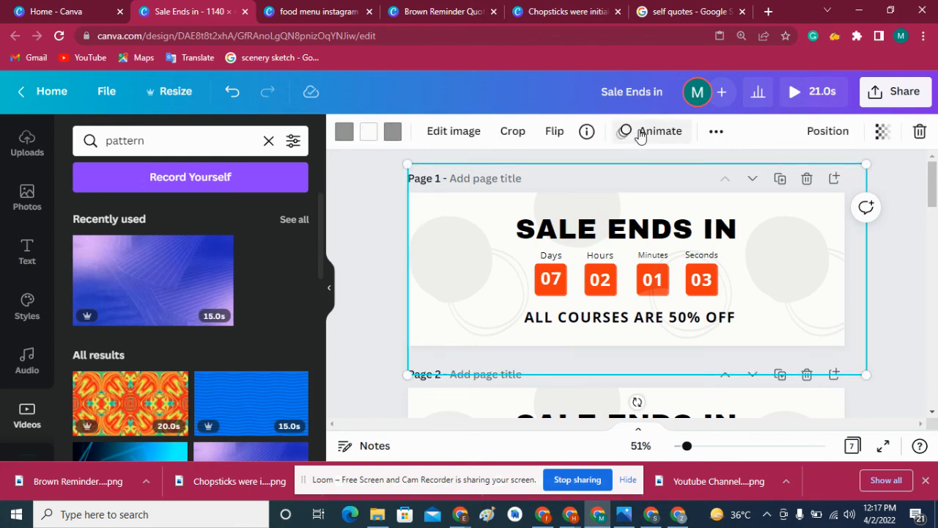
{"action": "left_click", "coordinate": [645, 132]}
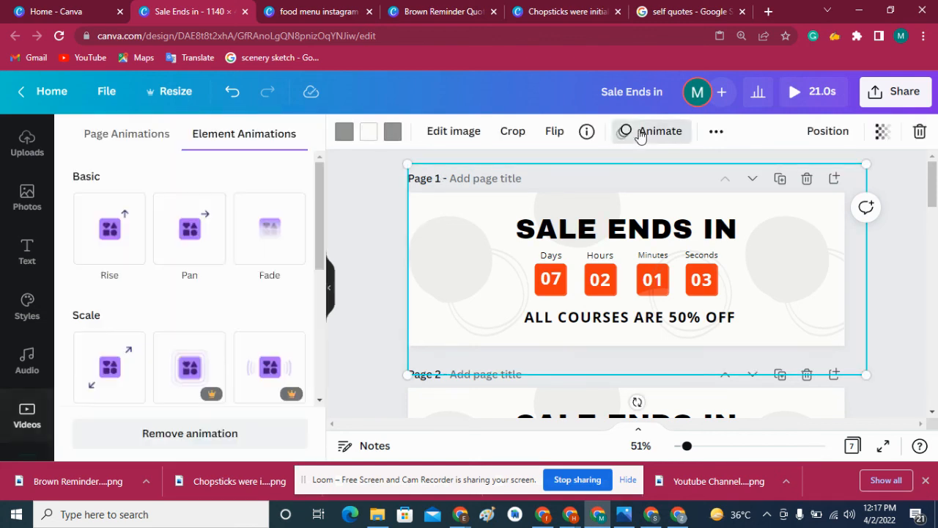
{"action": "left_click", "coordinate": [107, 137]}
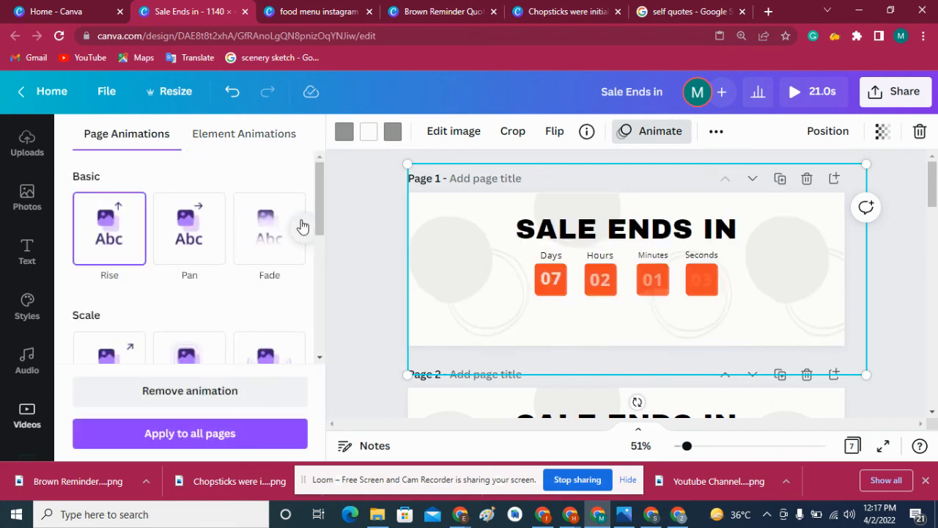
{"action": "mouse_move", "coordinate": [318, 186]}
{"action": "left_mouse_down"}
{"action": "mouse_move", "coordinate": [299, 402]}
{"action": "mouse_move", "coordinate": [311, 177]}
{"action": "left_mouse_up"}
{"action": "left_click", "coordinate": [279, 249]}
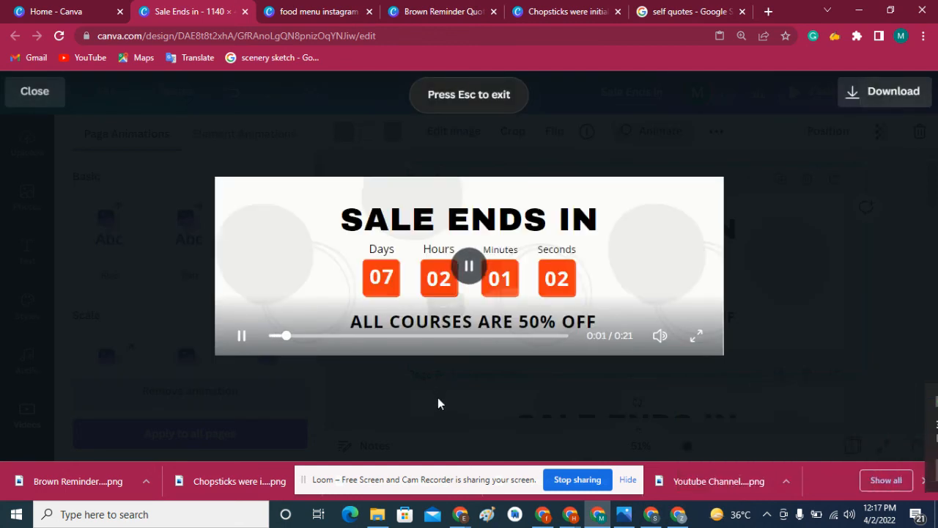
{"action": "left_click", "coordinate": [272, 336]}
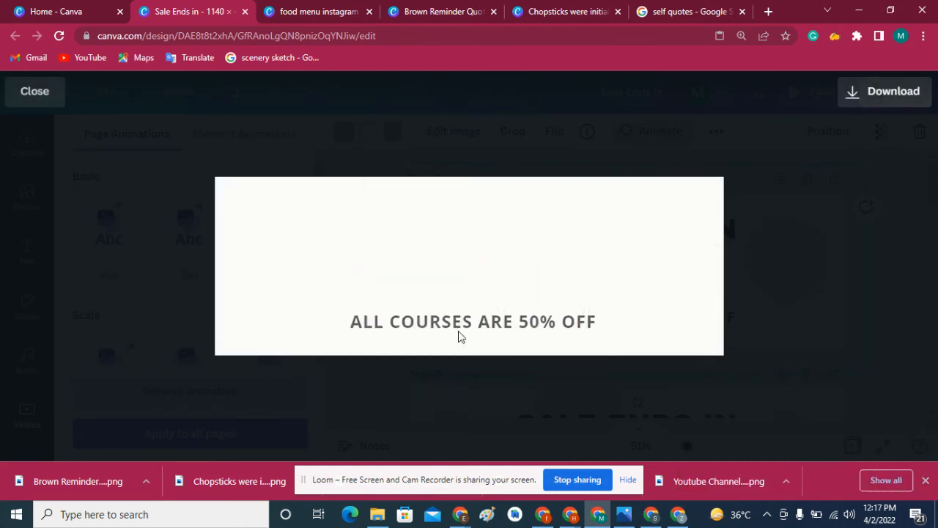
- Download all seven pages of the design as an MP4 video
{"action": "left_click", "coordinate": [852, 95]}
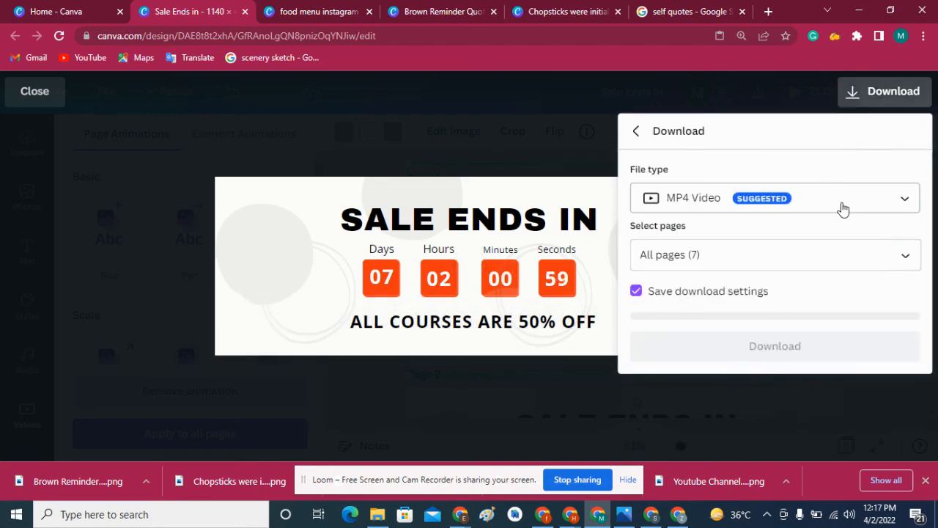
{"action": "left_click", "coordinate": [795, 344]}
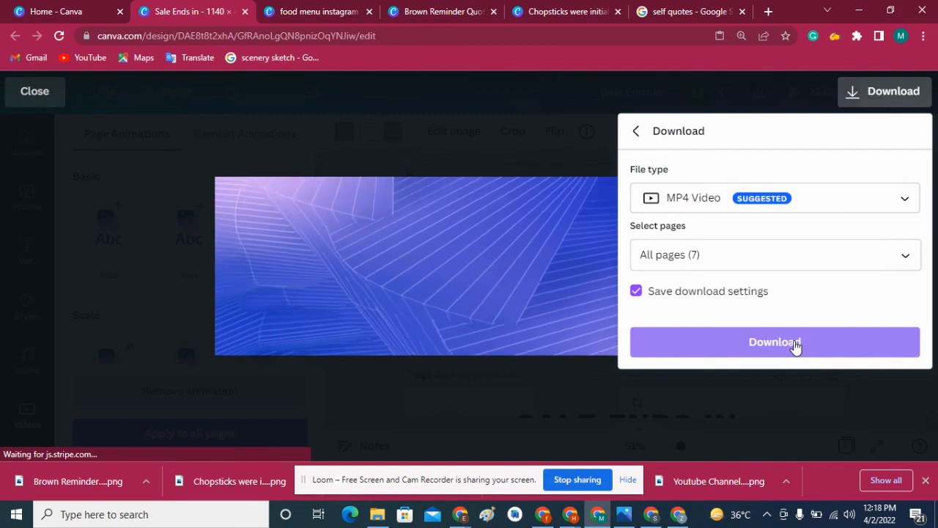